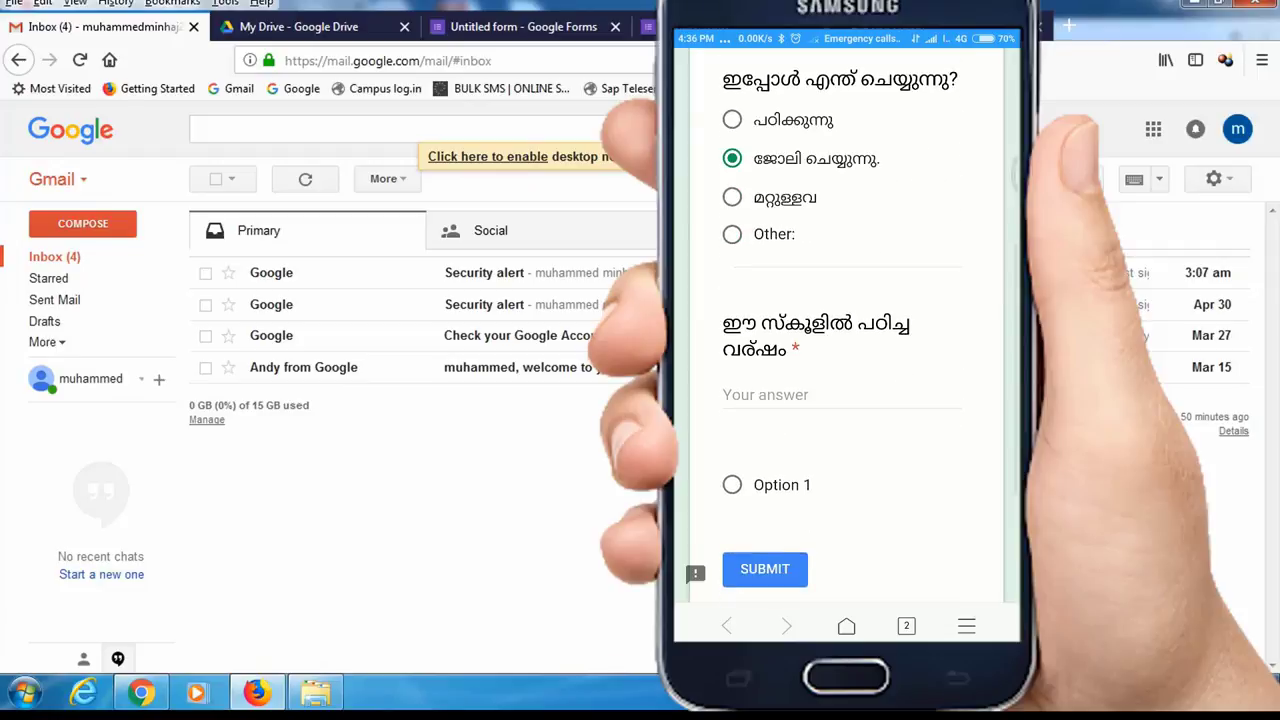
- Answer the school-year question with 2000 on the phone's copy of the form
click(790, 277)
text(2000)
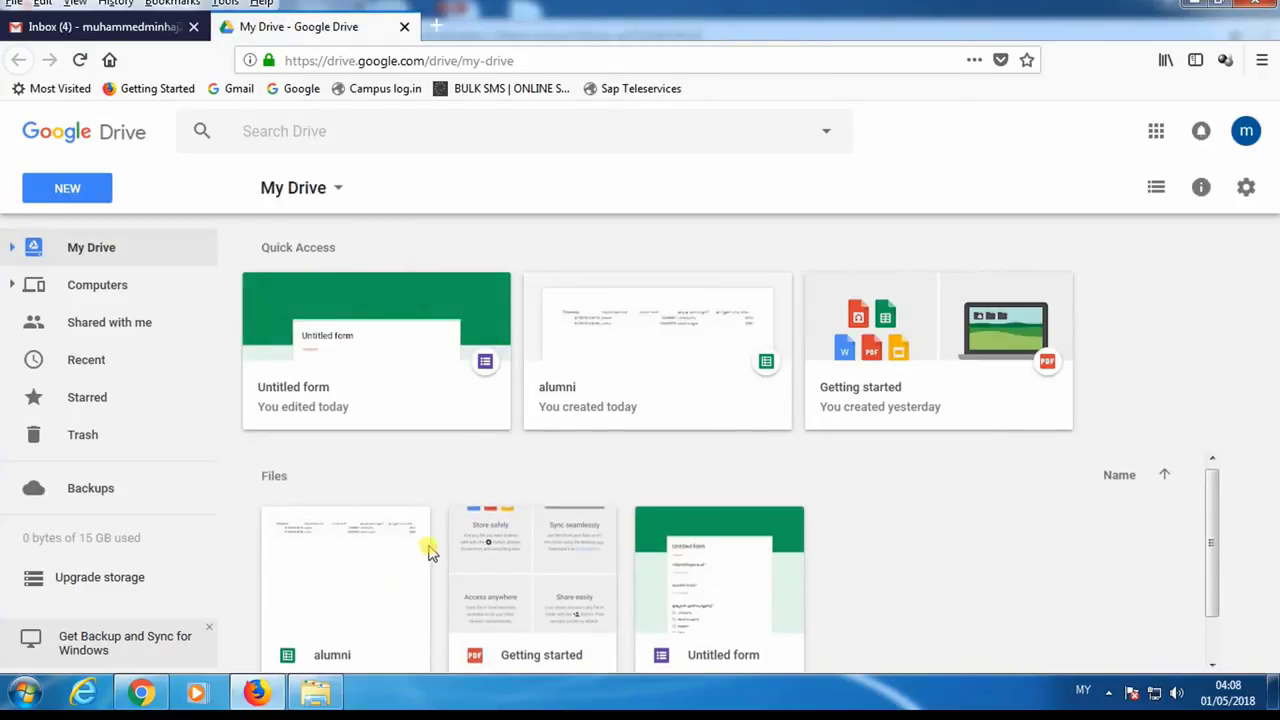
- Review the alumni sheet's three responses (2012, 2000, 1996), then reselect the Untitled form in My Drive
scroll(400, 570, down, 1)
double_click(318, 580)
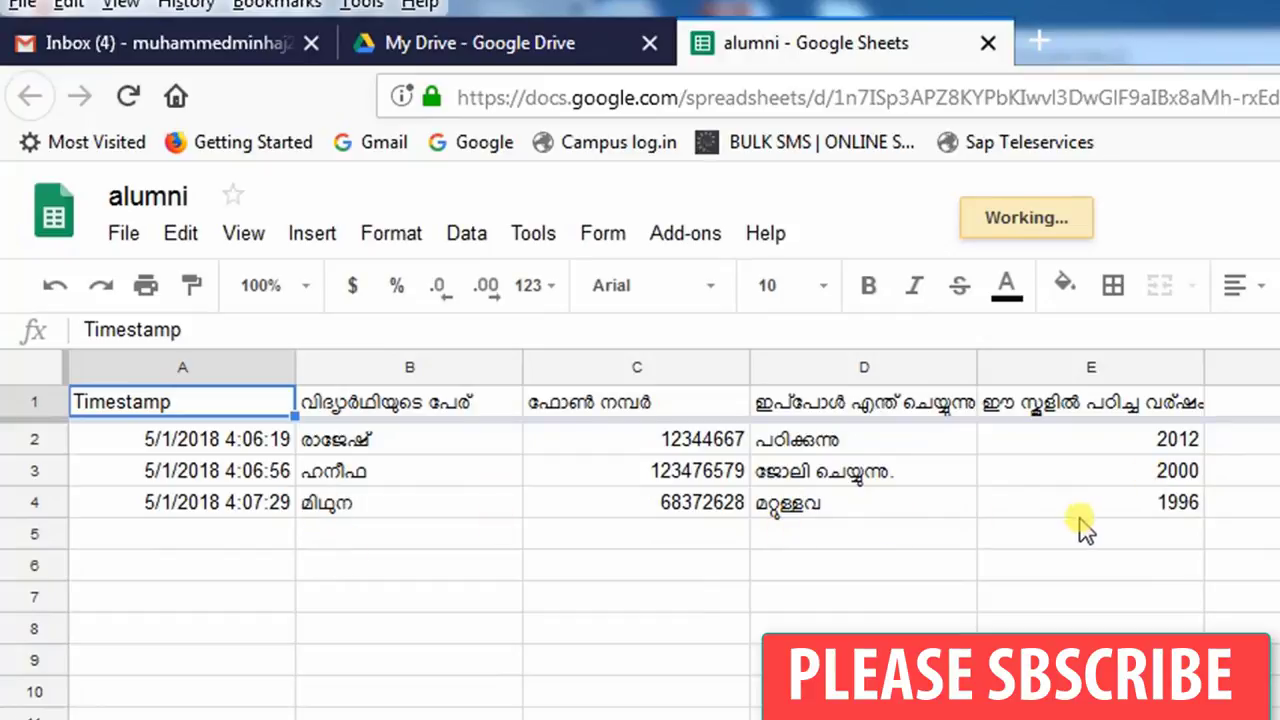
click(538, 57)
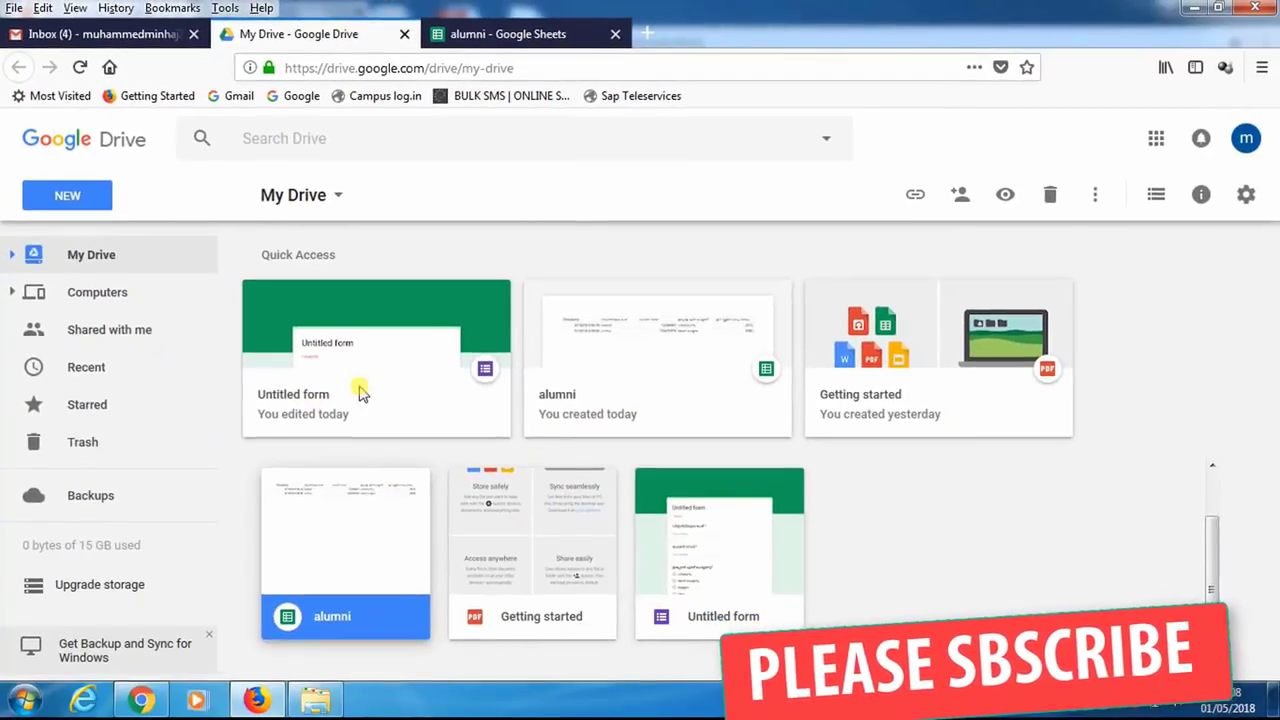
click(340, 373)
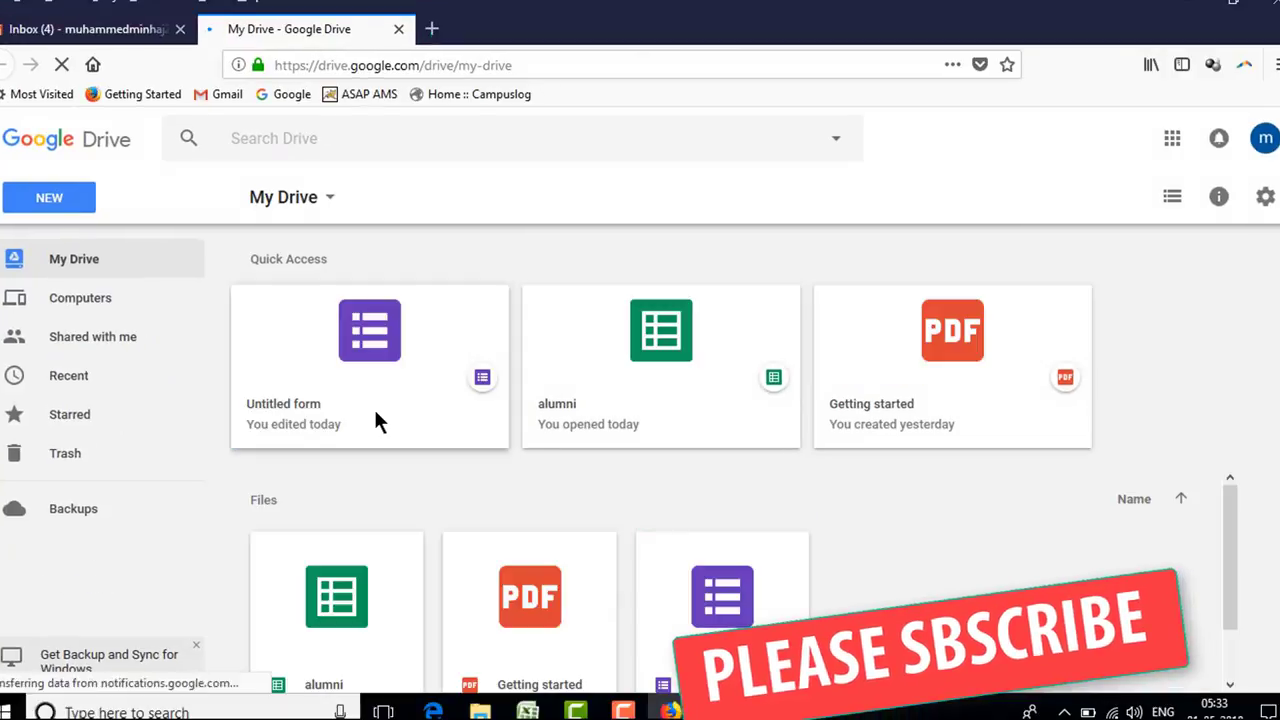
- Open the Untitled form and retitle it 'ALUMNI ASSOCIATION'
double_click(357, 371)
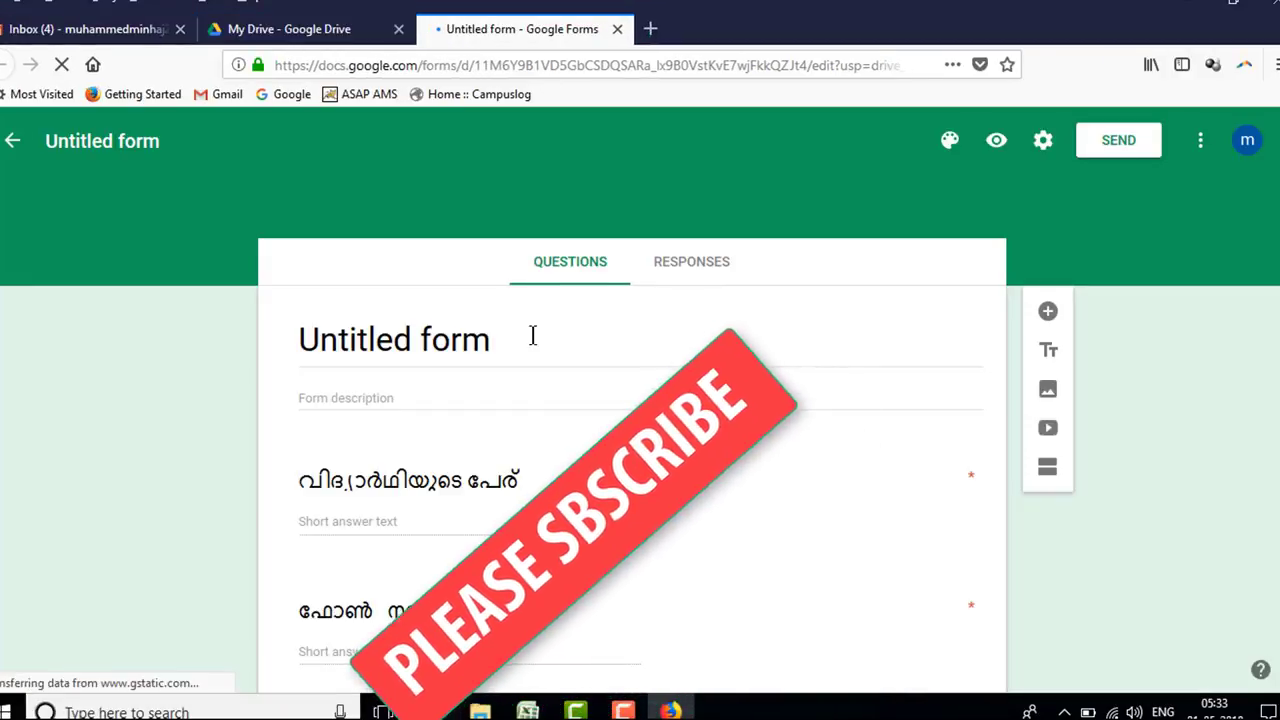
click(409, 340)
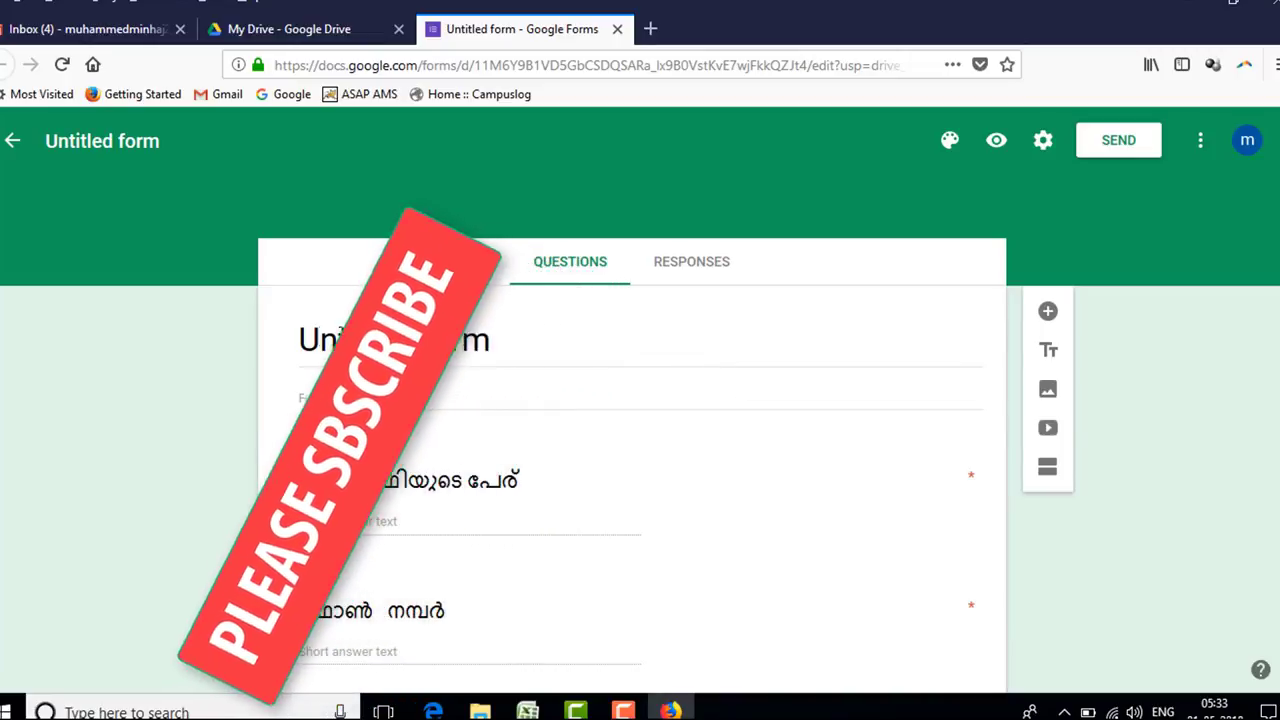
double_click(409, 340)
click(503, 343)
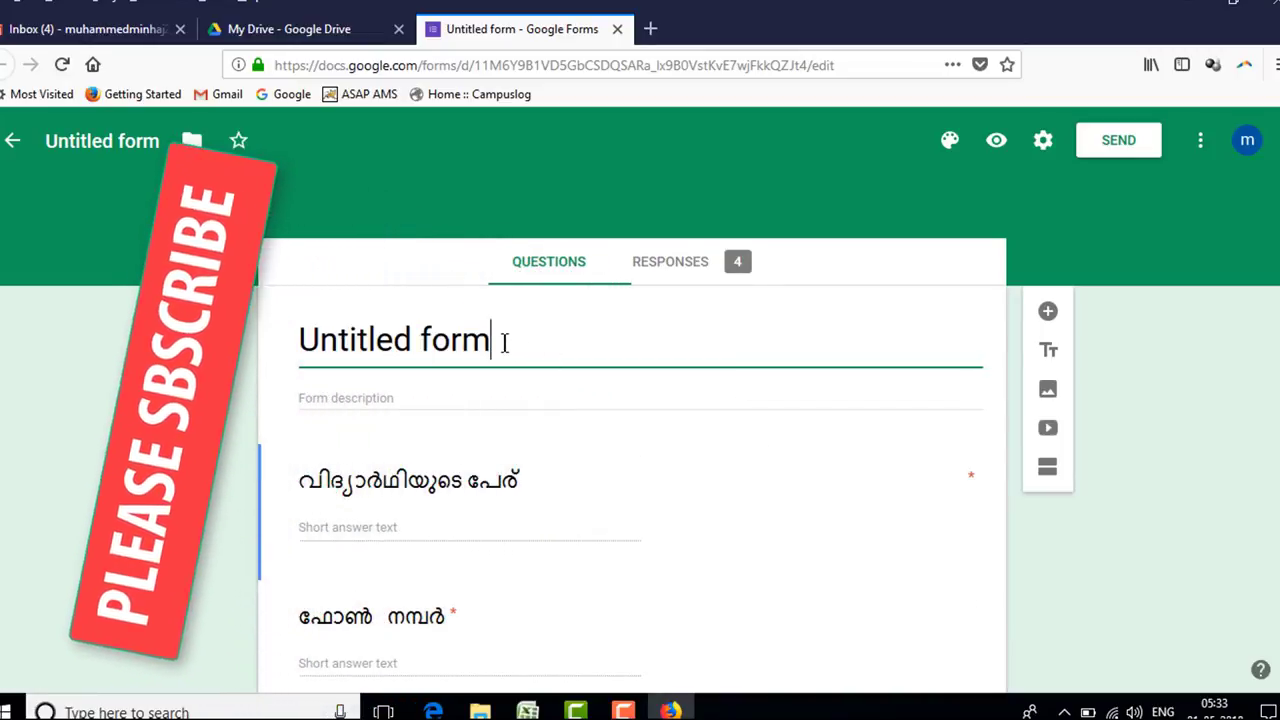
triple_click(503, 343)
click(877, 525)
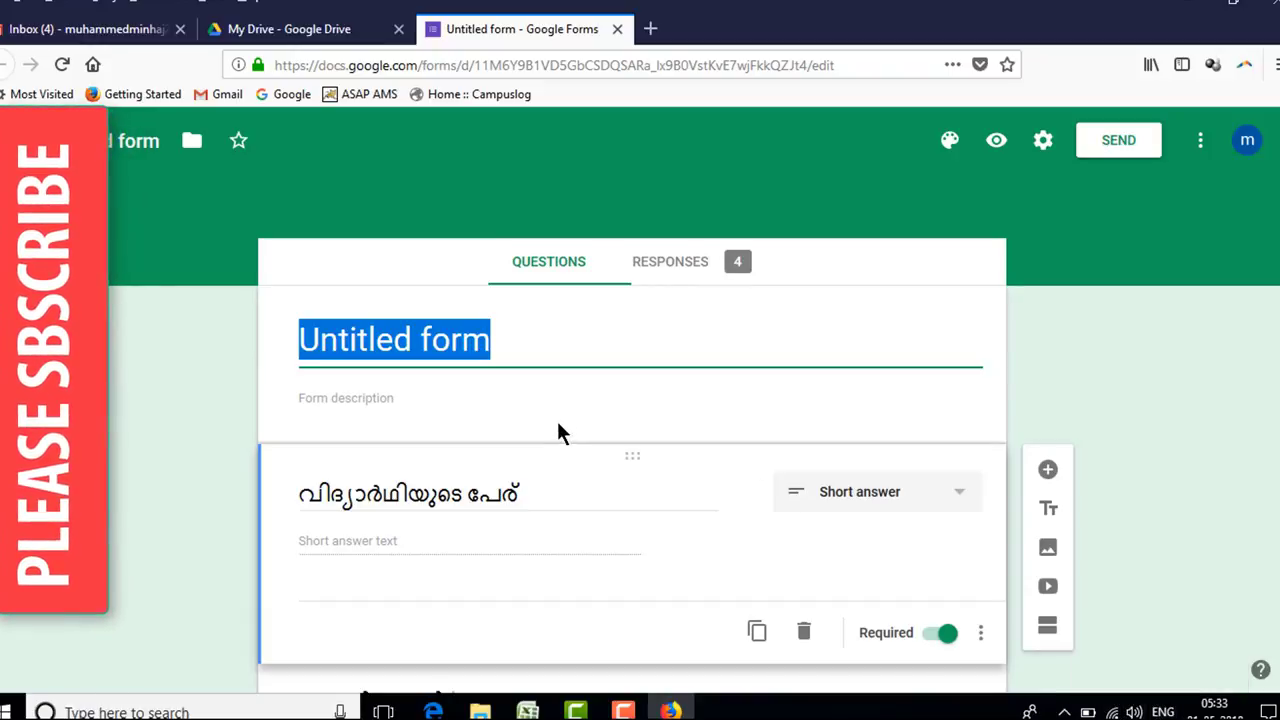
text(a)
key(BackSpace)
text(ALU)
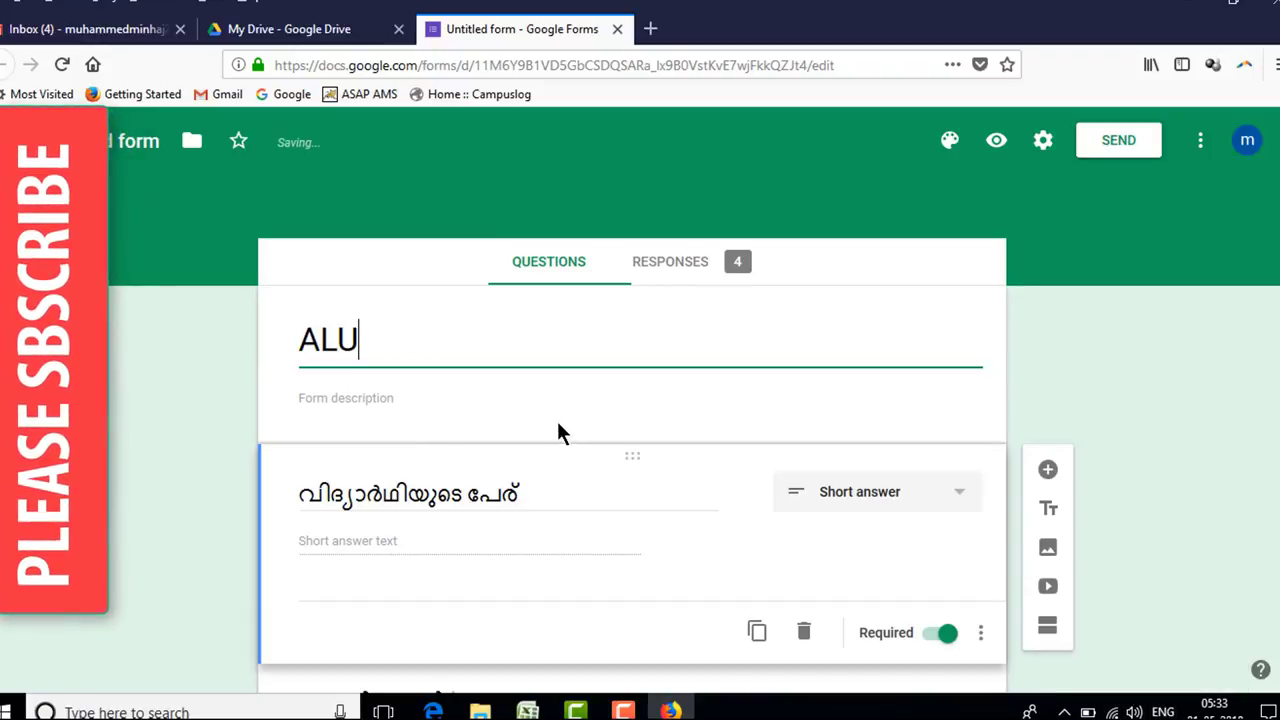
text(MNI ASSOCIATION)
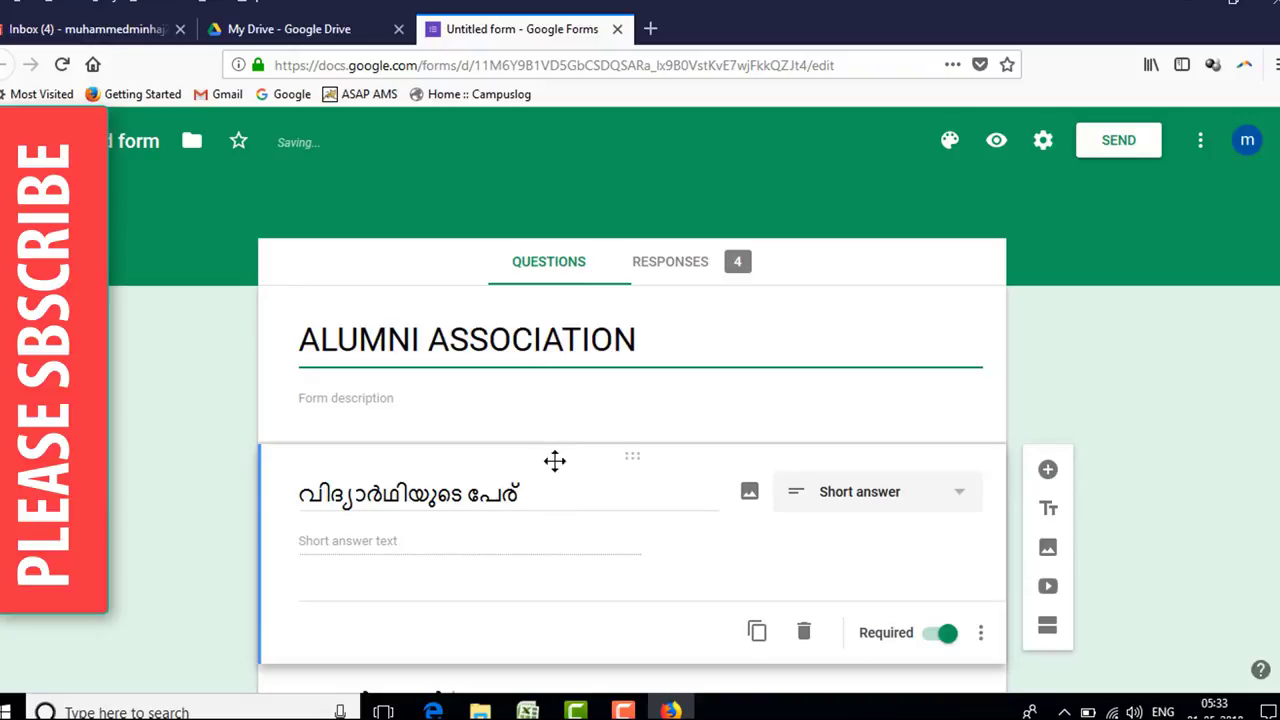
- Check the school-year question's type, keeping it as Short answer
click(546, 417)
scroll(540, 405, down, 3)
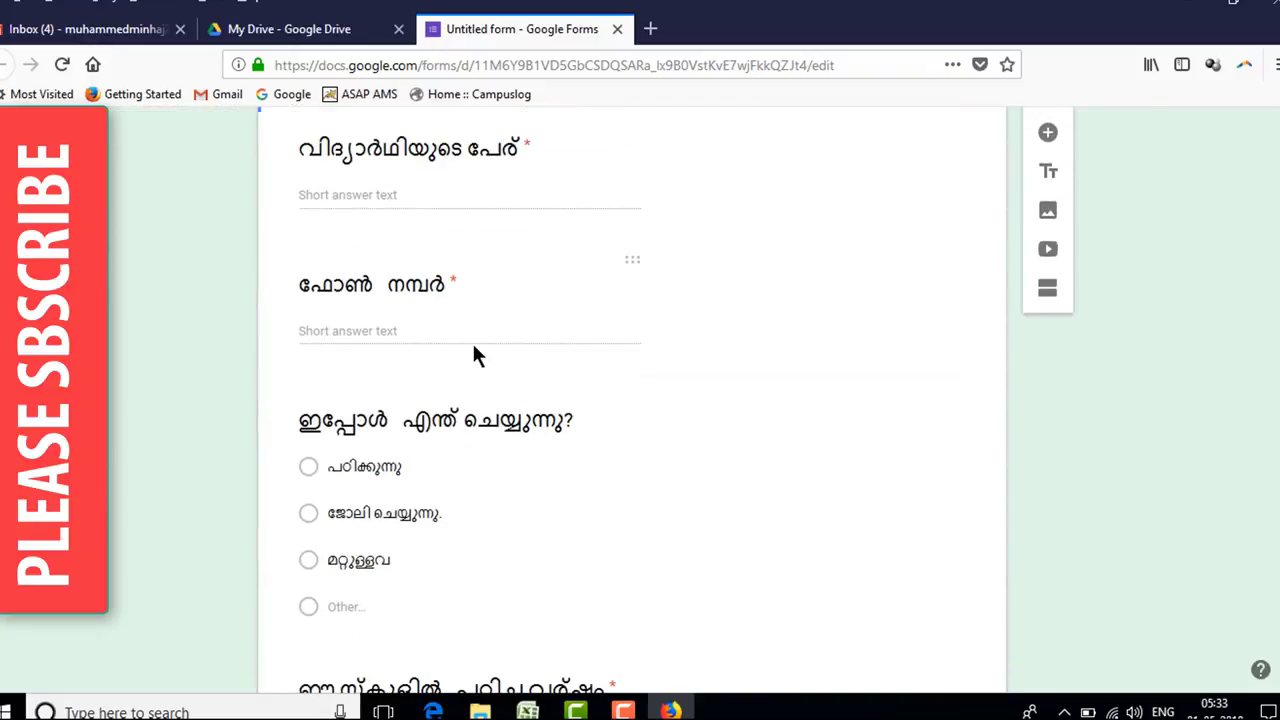
scroll(486, 406, down, 4)
scroll(486, 424, down, 1)
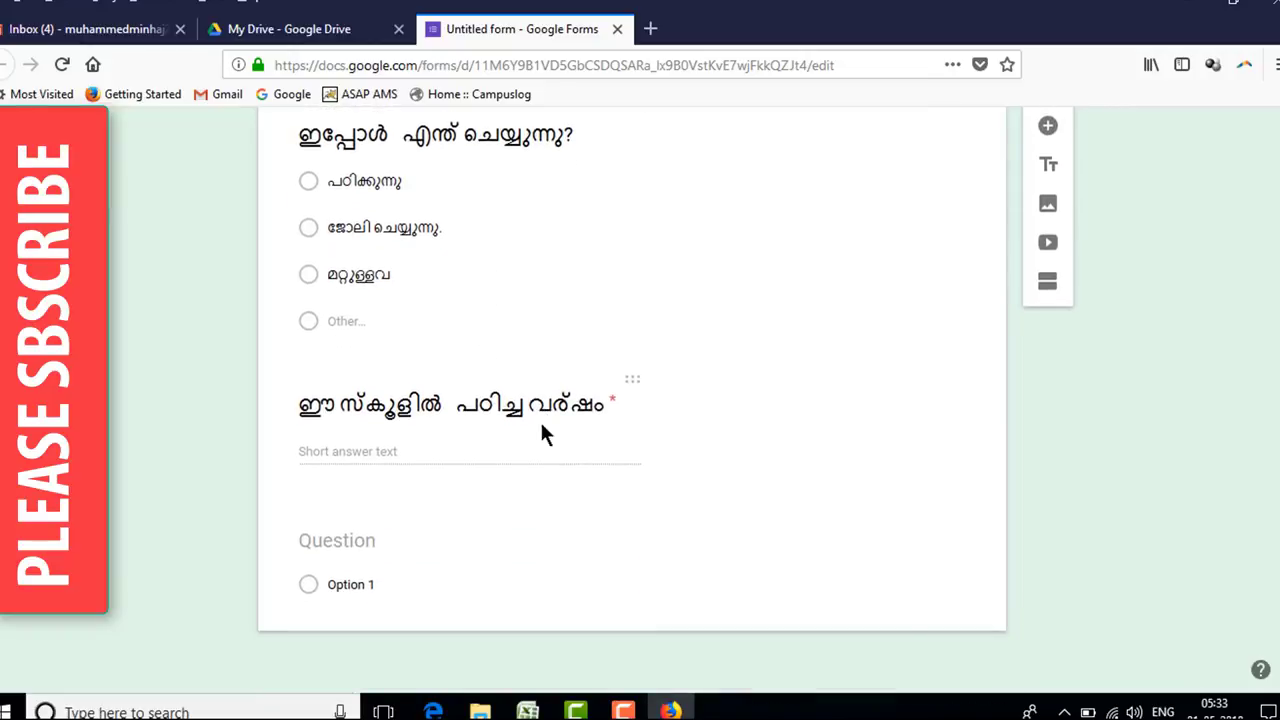
click(540, 419)
click(631, 457)
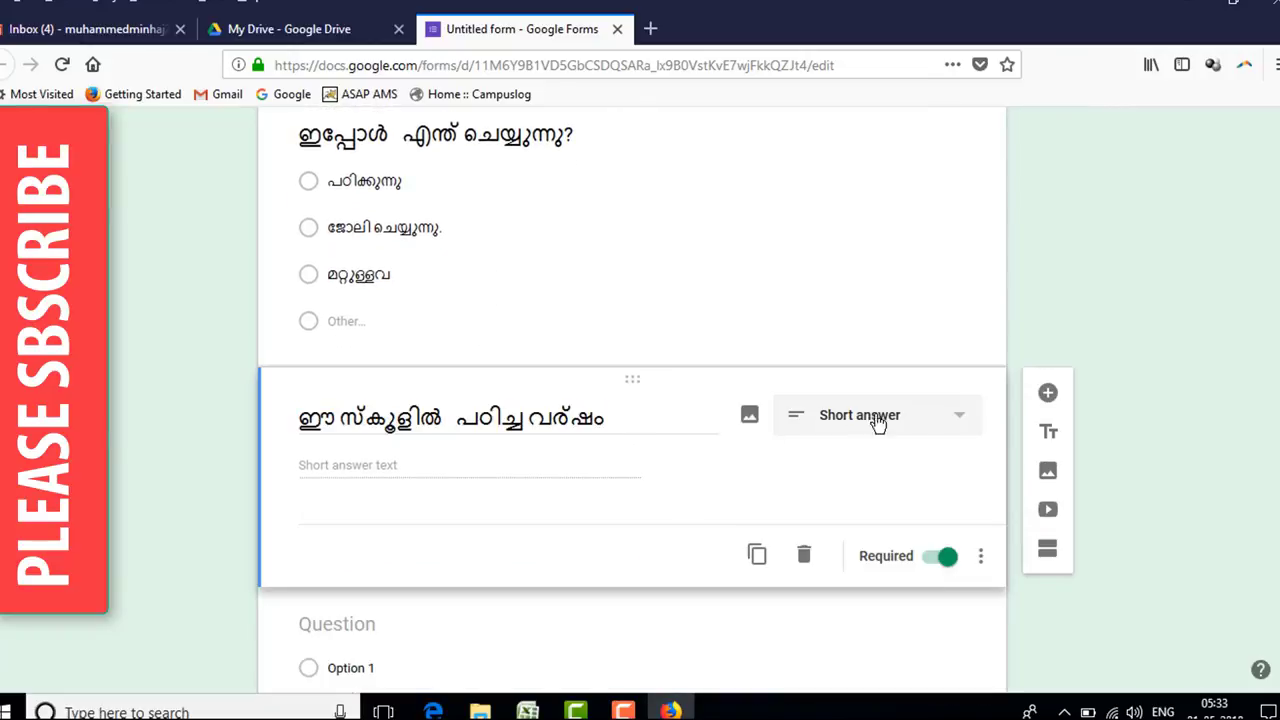
click(956, 423)
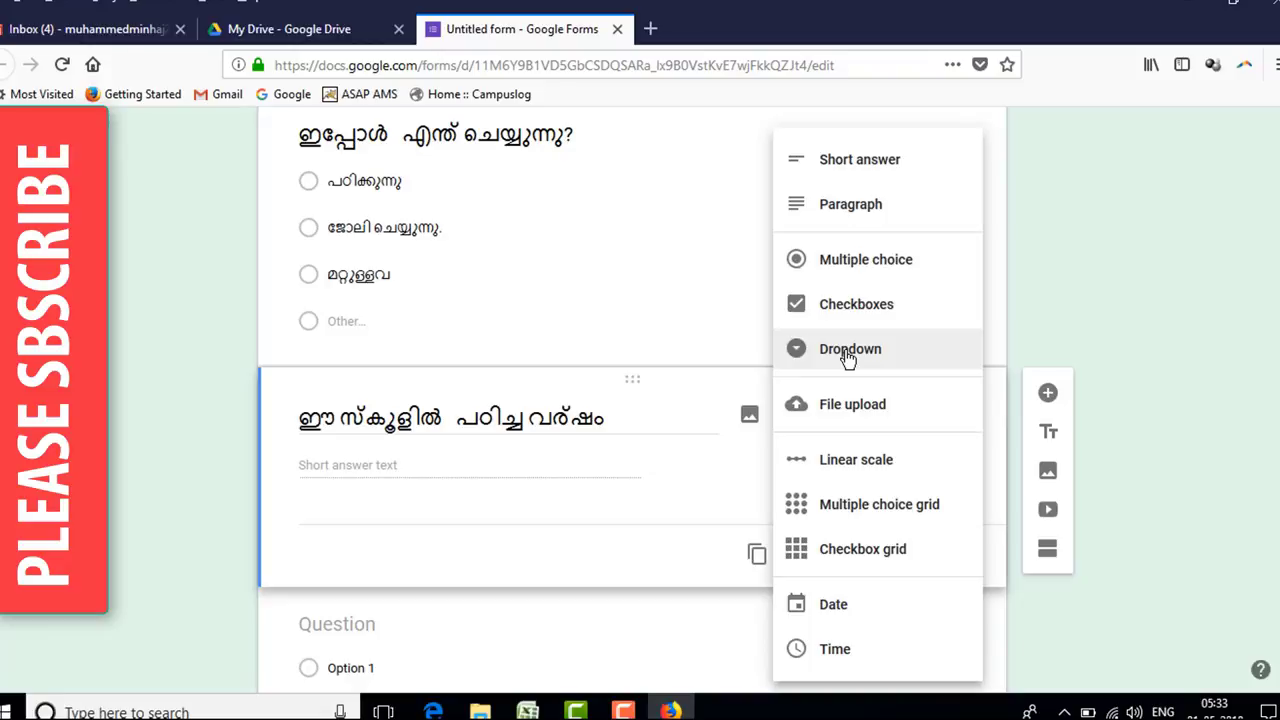
click(1049, 300)
- Add a new blank question below the school-year question and switch typing input to Malayalam
scroll(660, 480, down, 1)
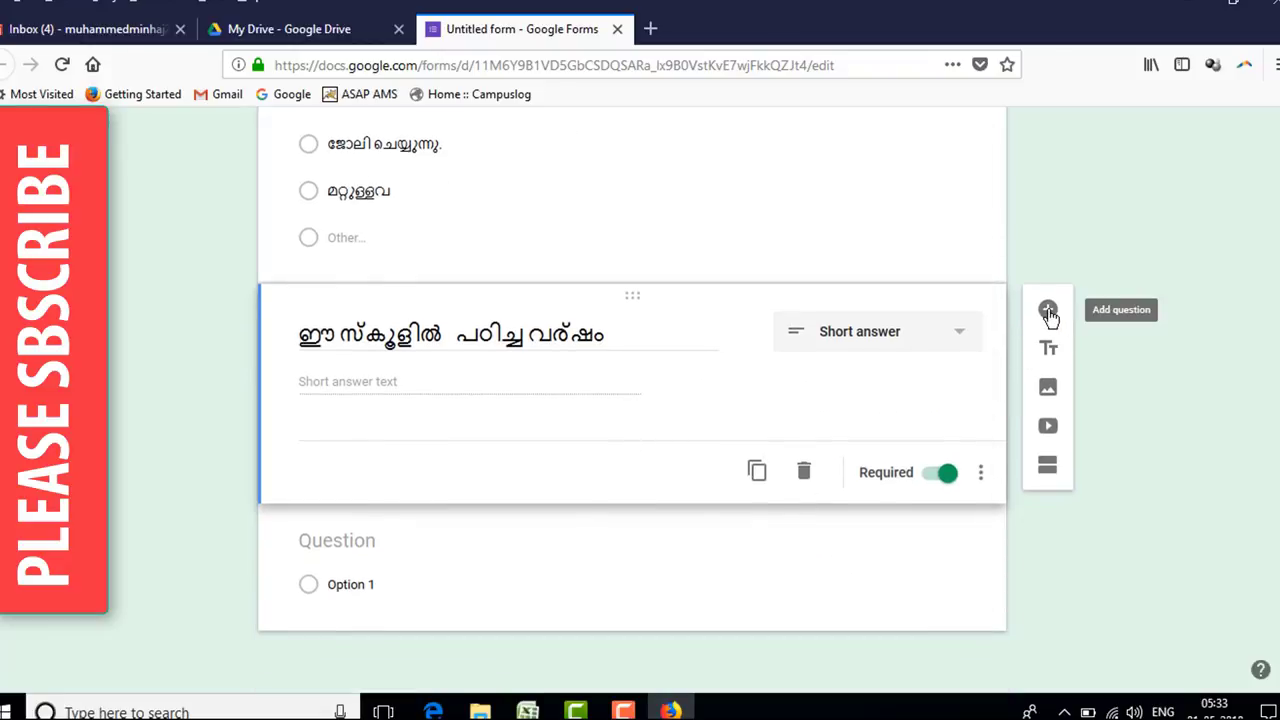
click(1048, 309)
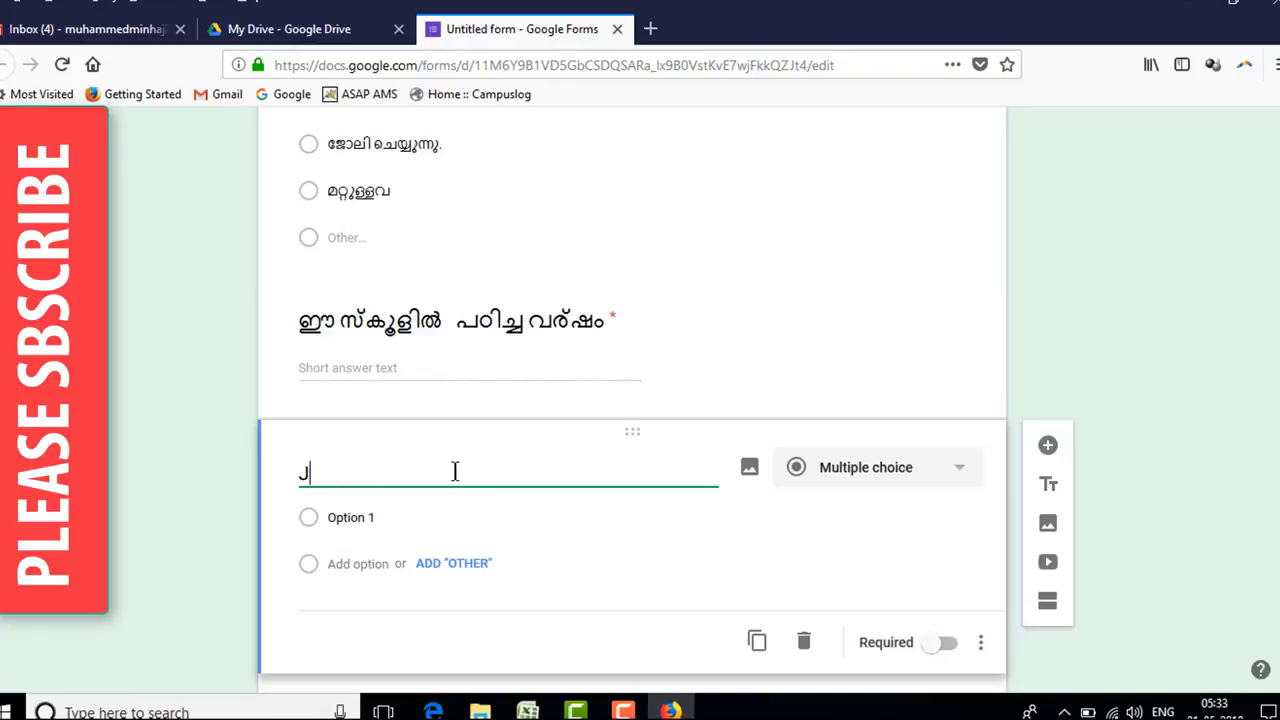
text(J)
key(BackSpace)
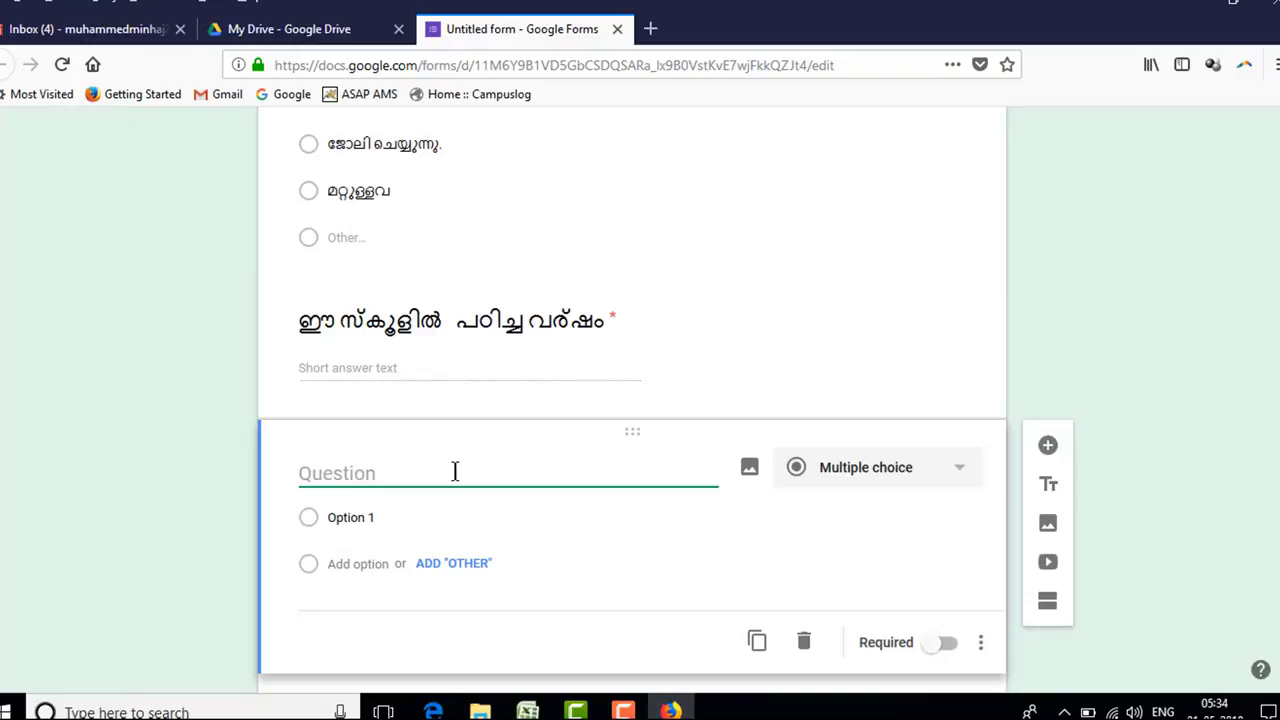
key(super+space)
click(1137, 599)
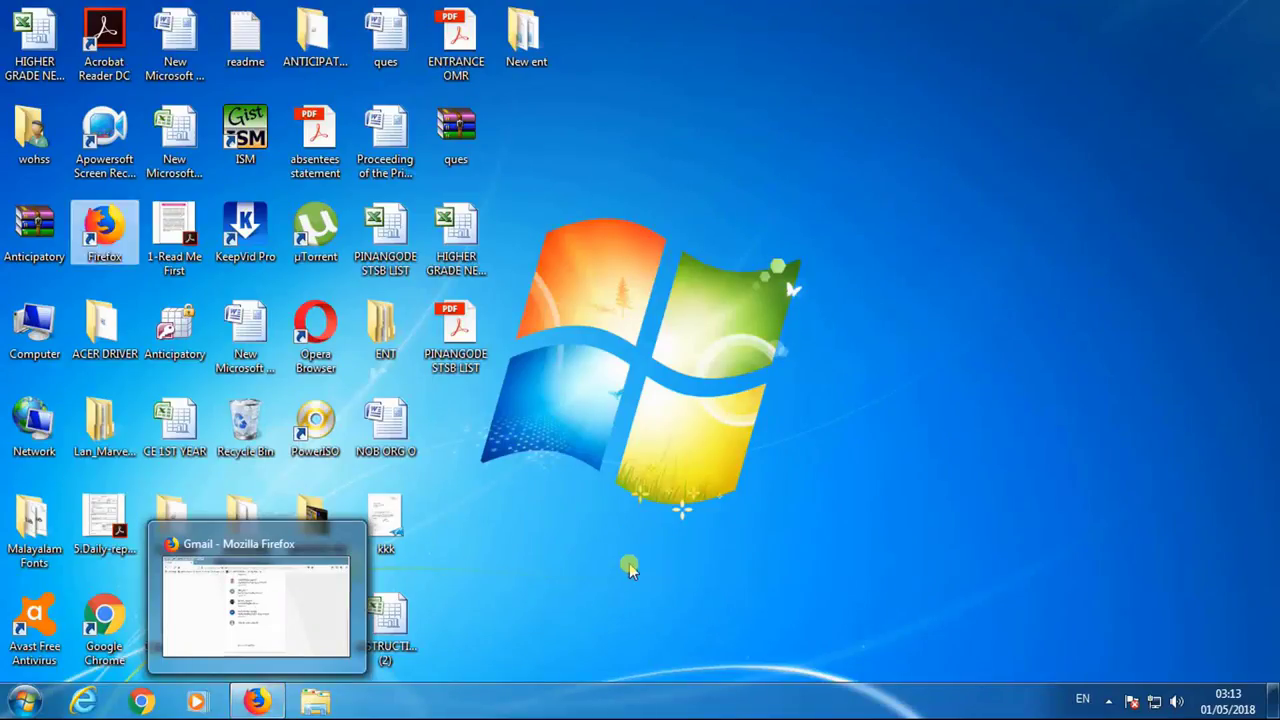
click(257, 703)
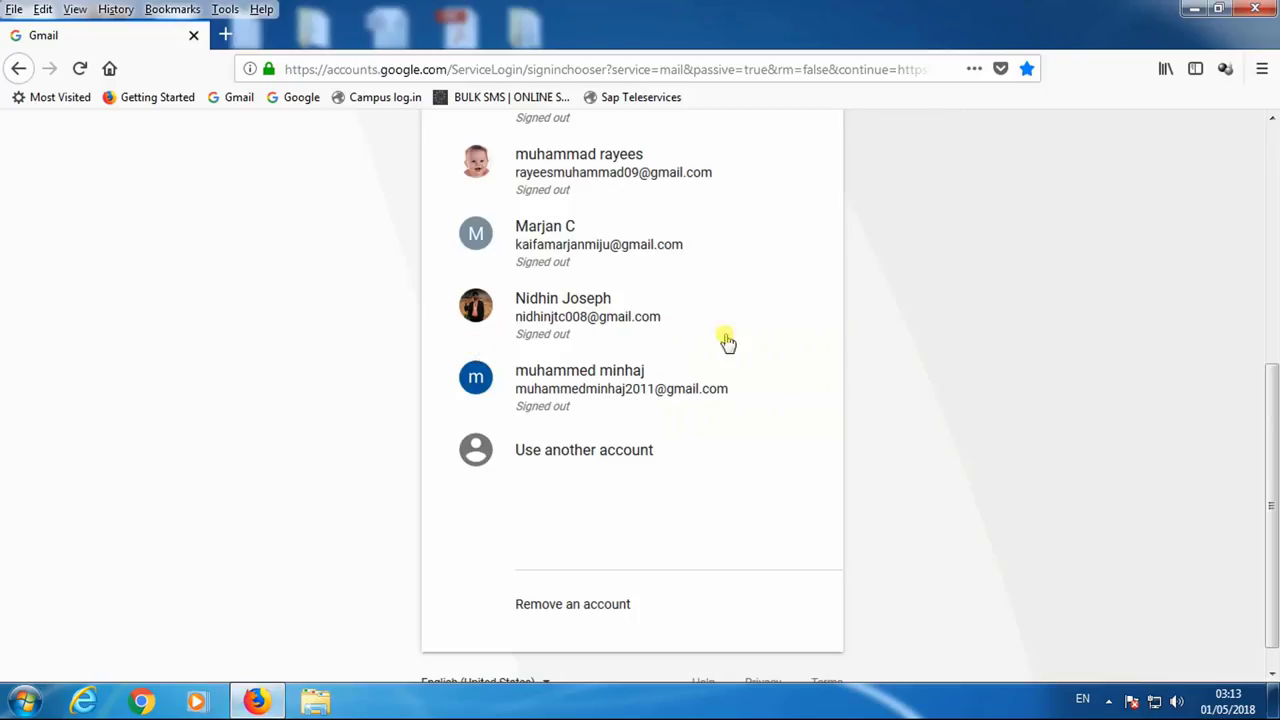
- Choose the account in the chooser and sign in with its password
click(590, 395)
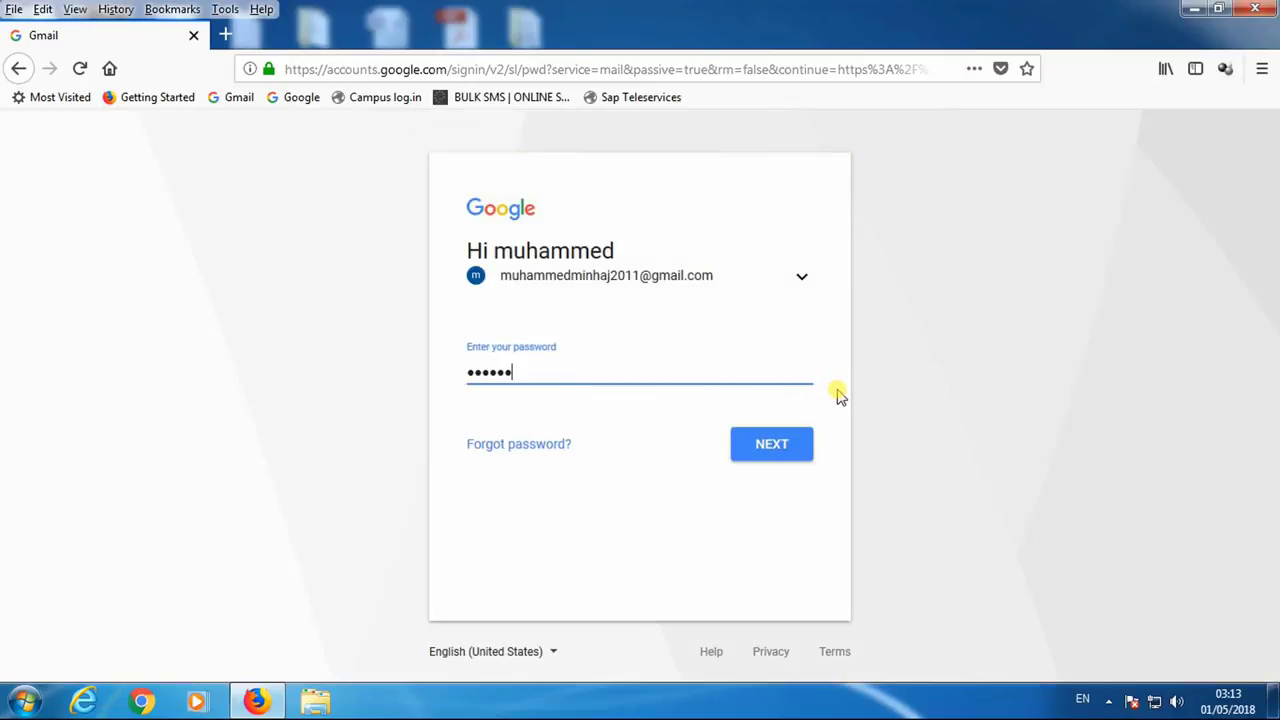
click(812, 440)
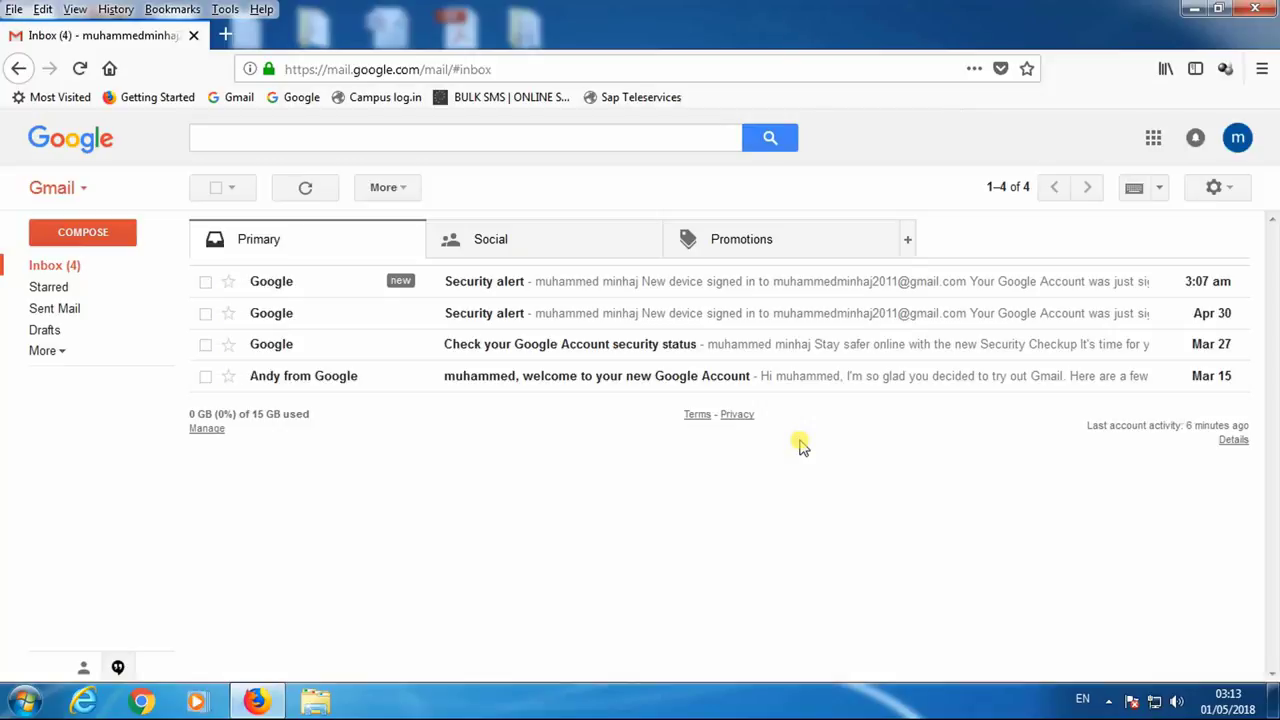
- Open Google Drive from Gmail's Google apps grid
click(1153, 140)
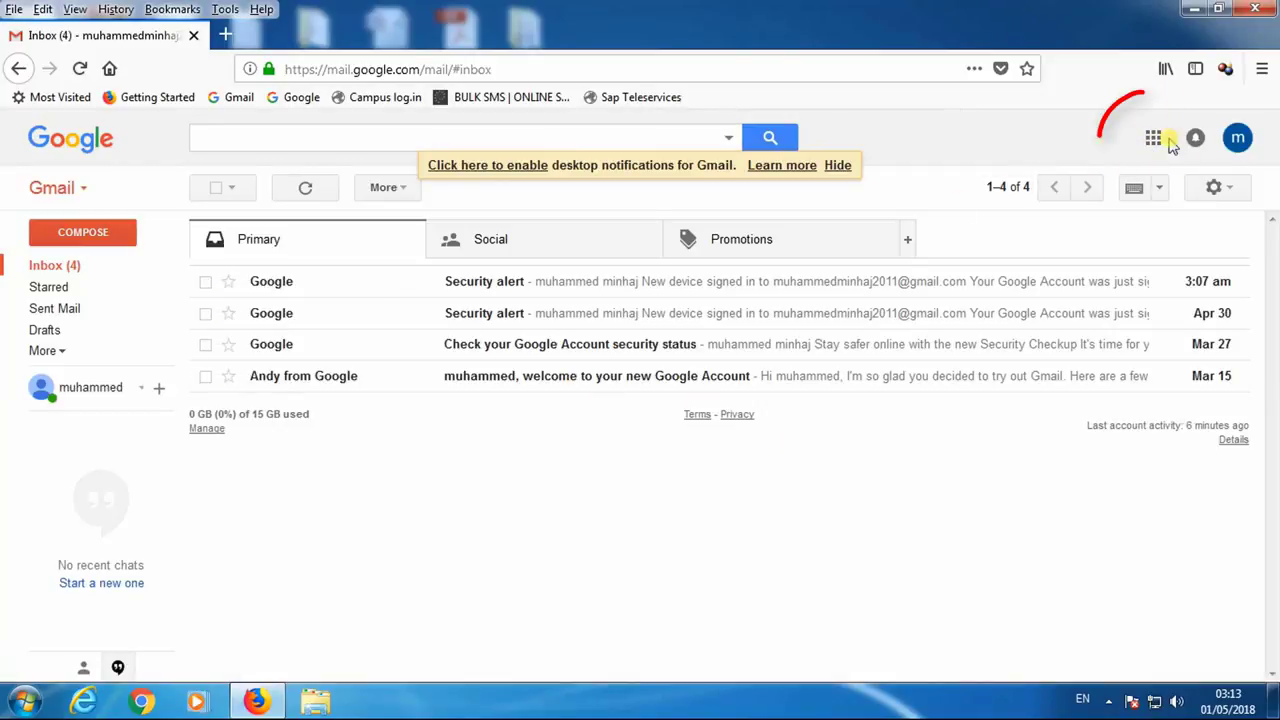
click(1154, 141)
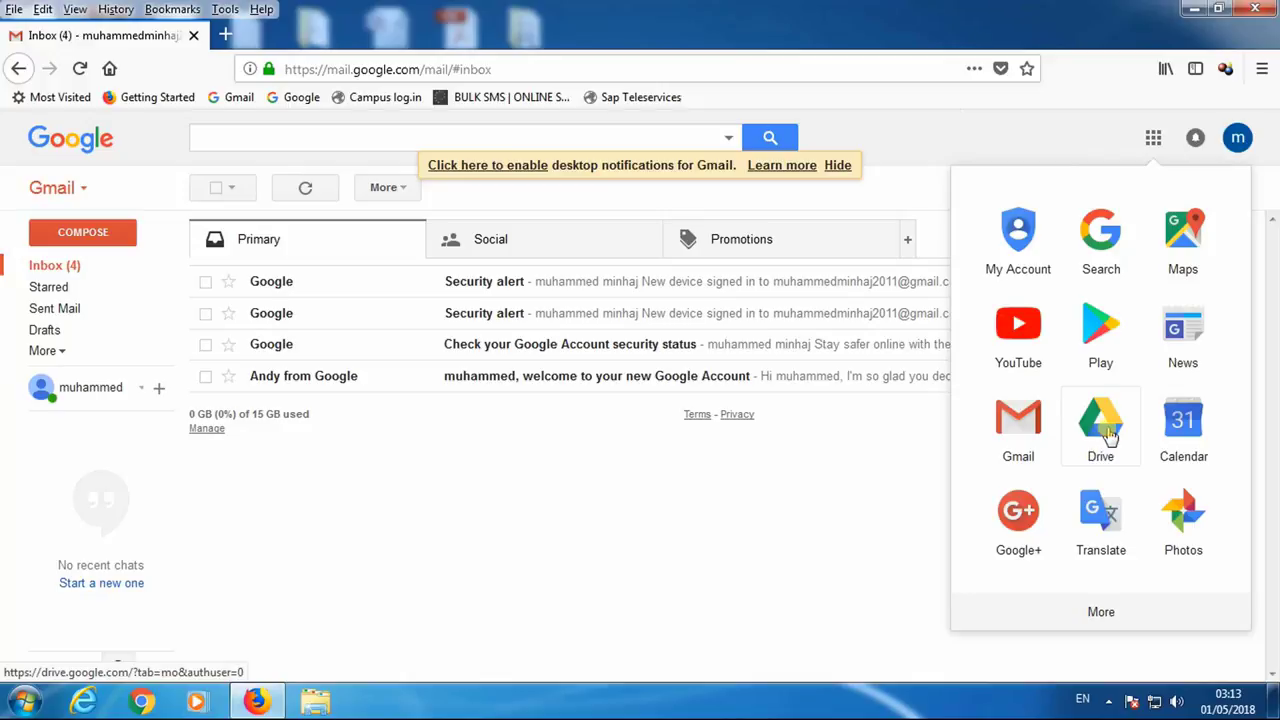
click(1108, 435)
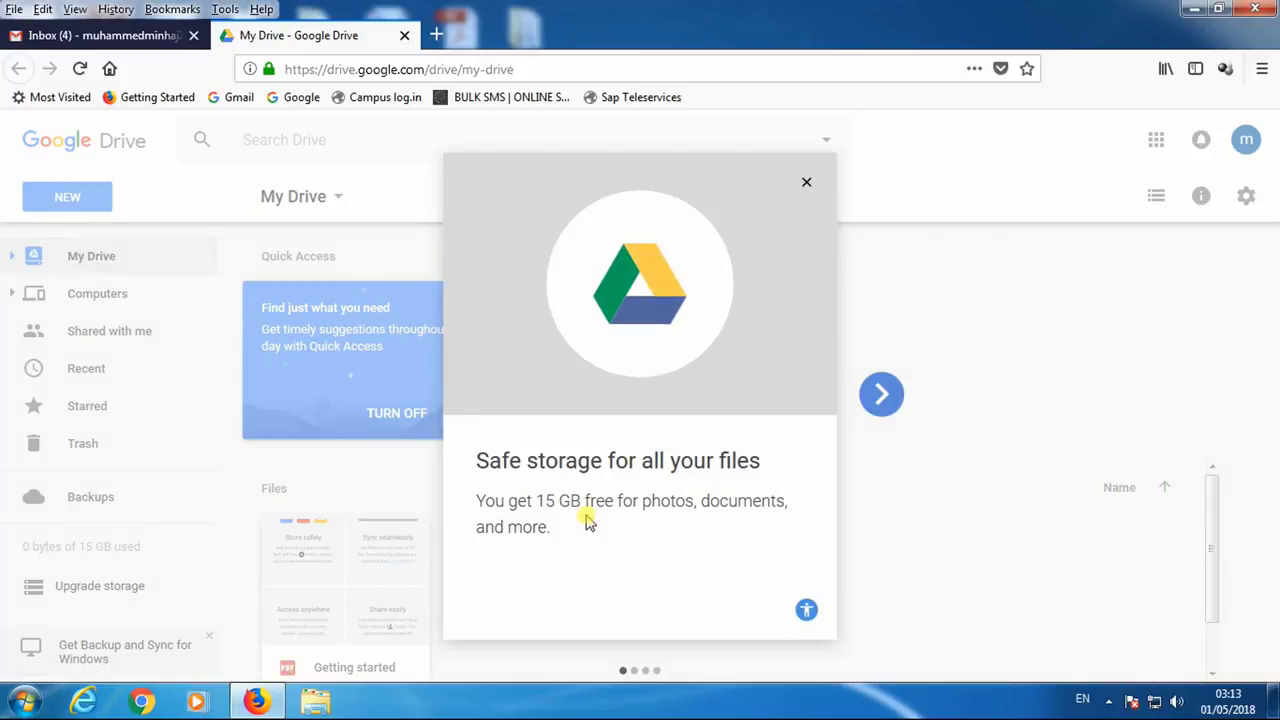
- Dismiss the Drive welcome dialog and create a blank Google Form via New > More
click(806, 181)
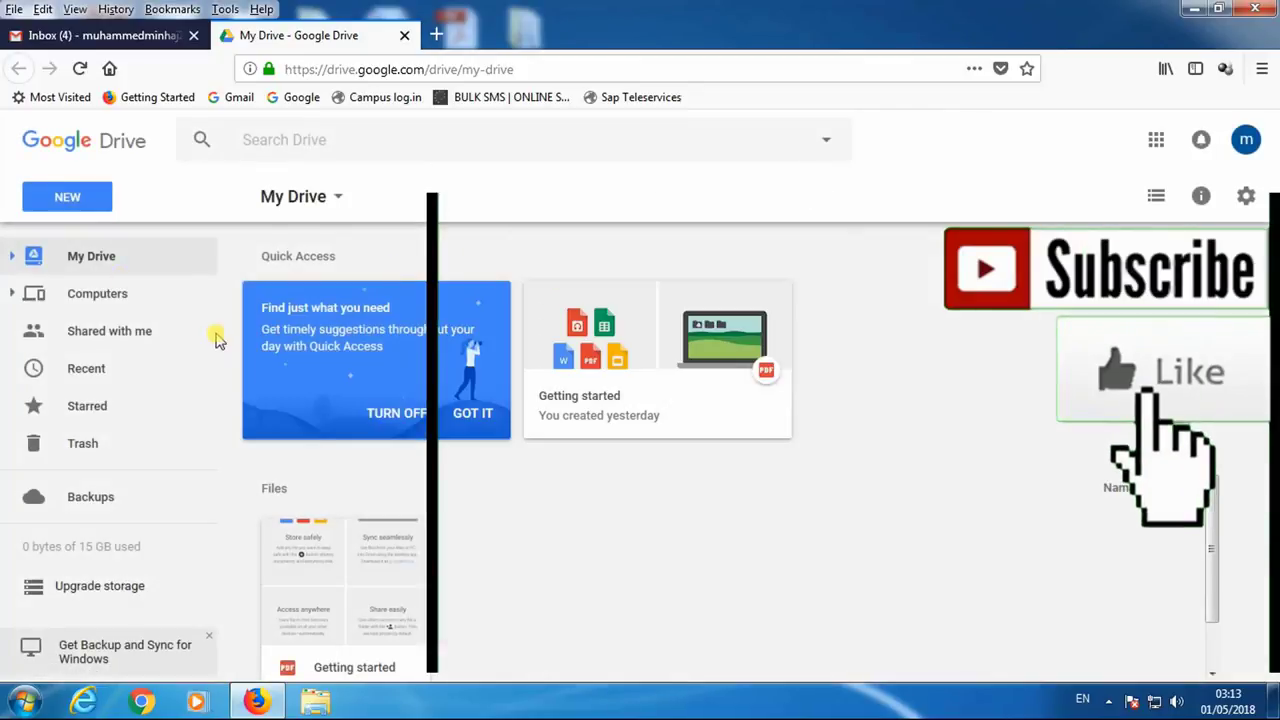
click(70, 197)
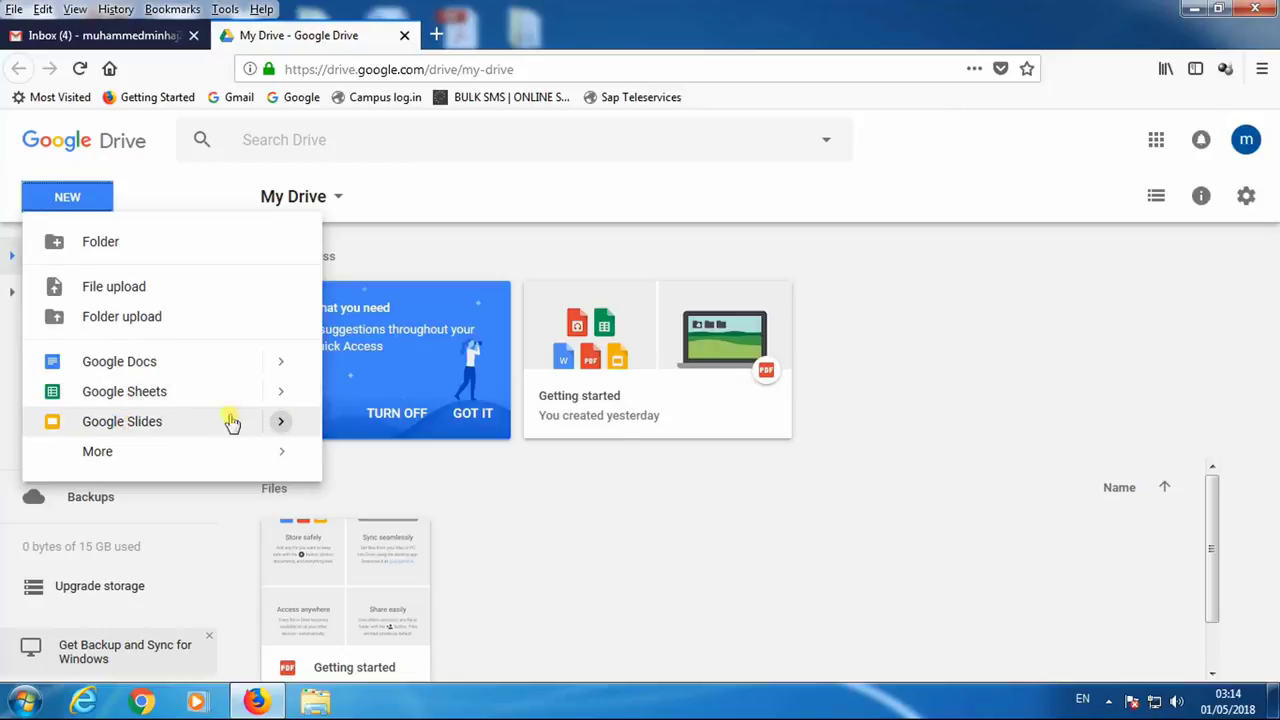
mouse_move(147, 459)
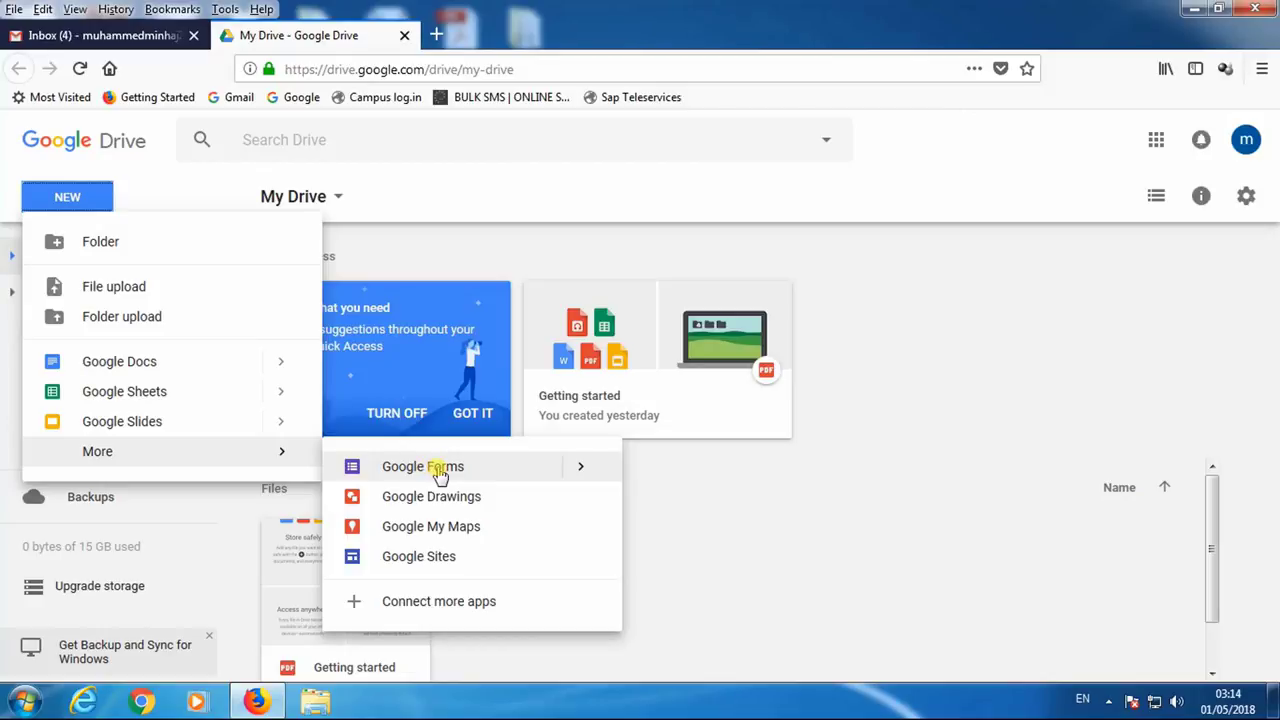
click(440, 476)
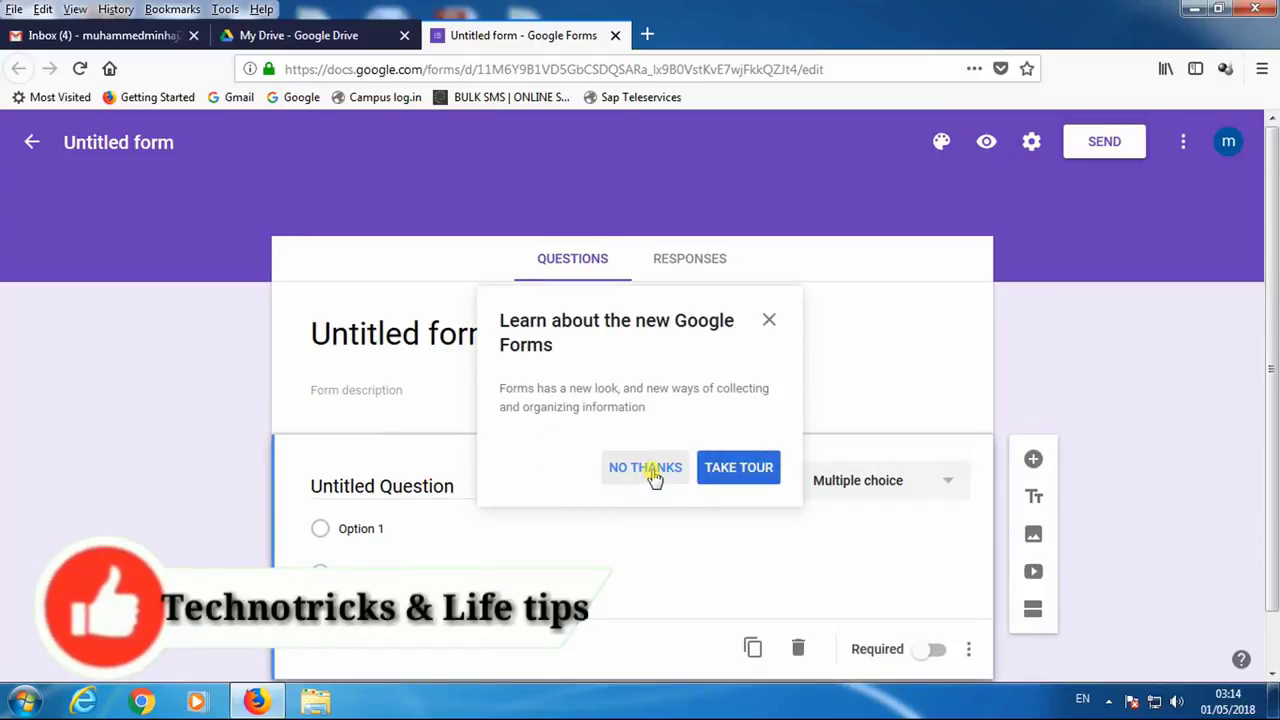
- Step through every tip of the Google Forms intro tour and close it
click(741, 466)
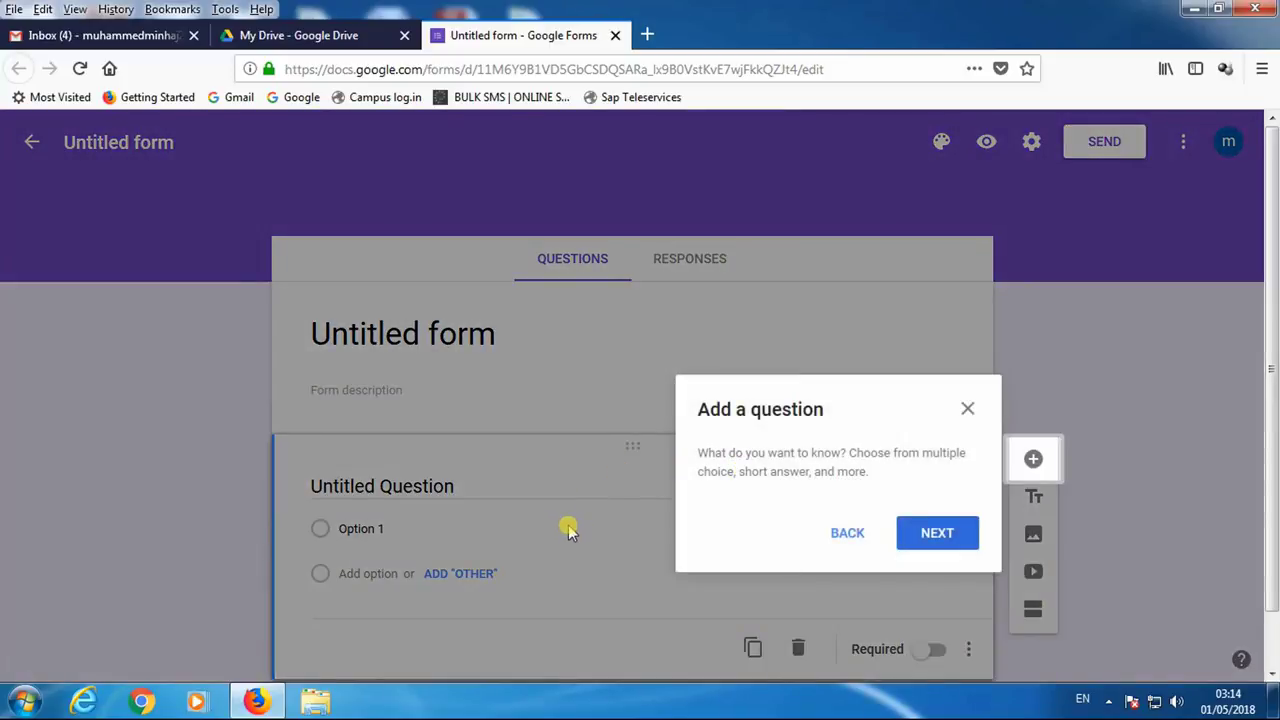
click(937, 533)
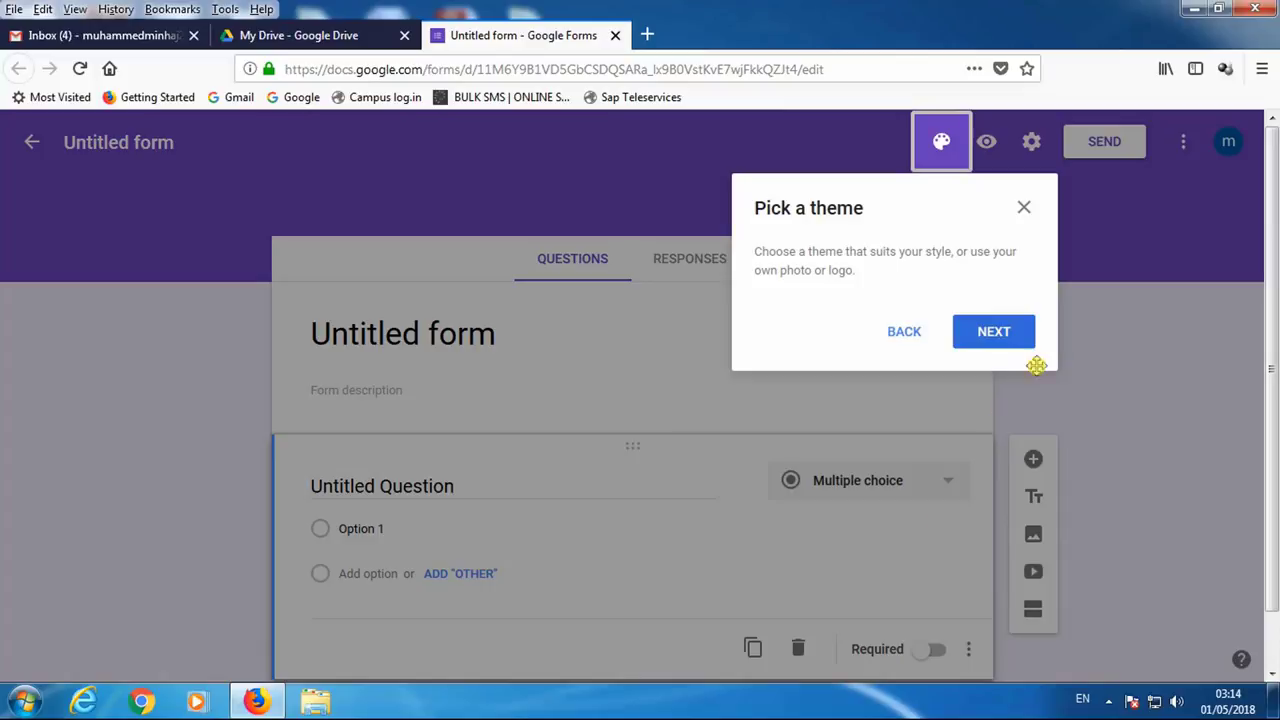
click(1013, 336)
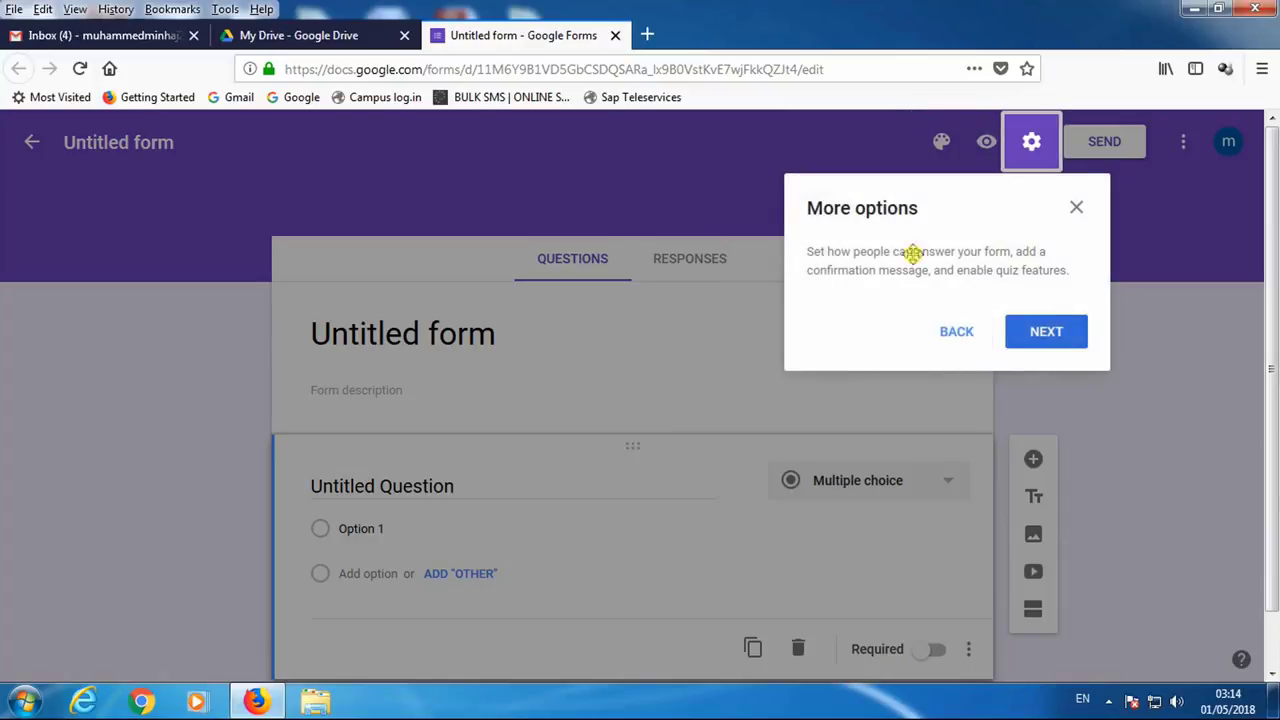
click(1046, 335)
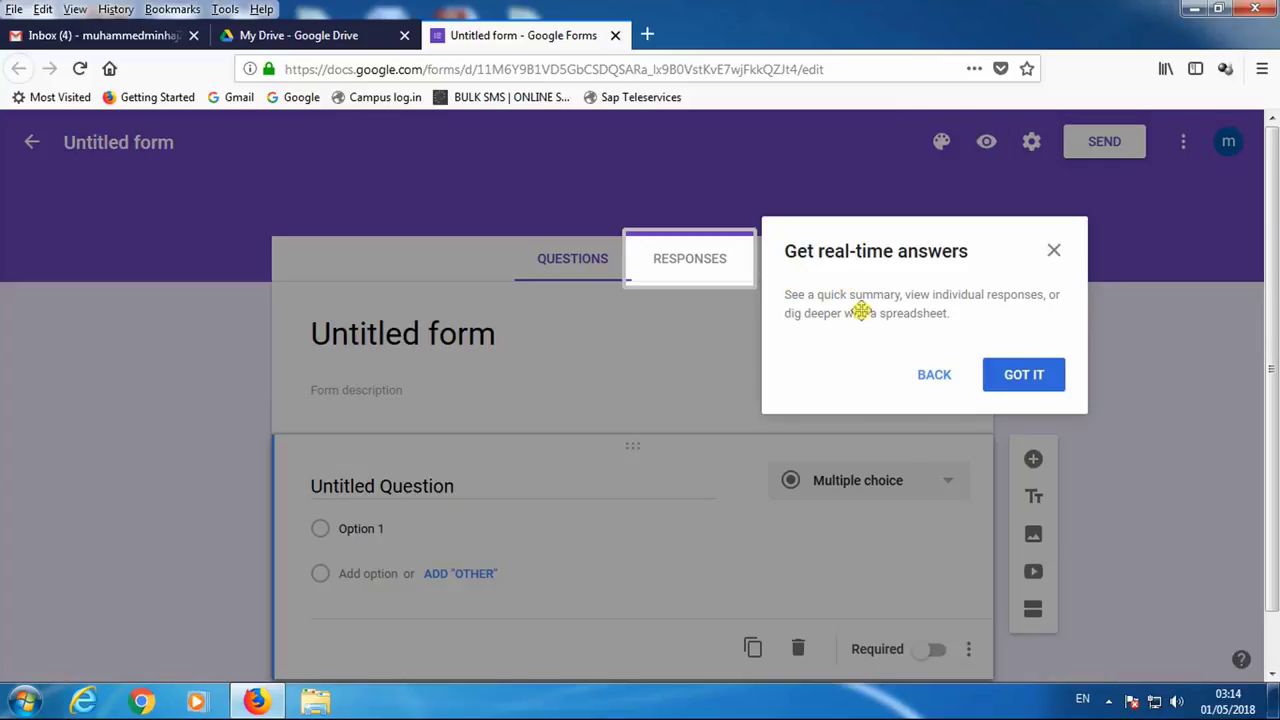
click(1024, 375)
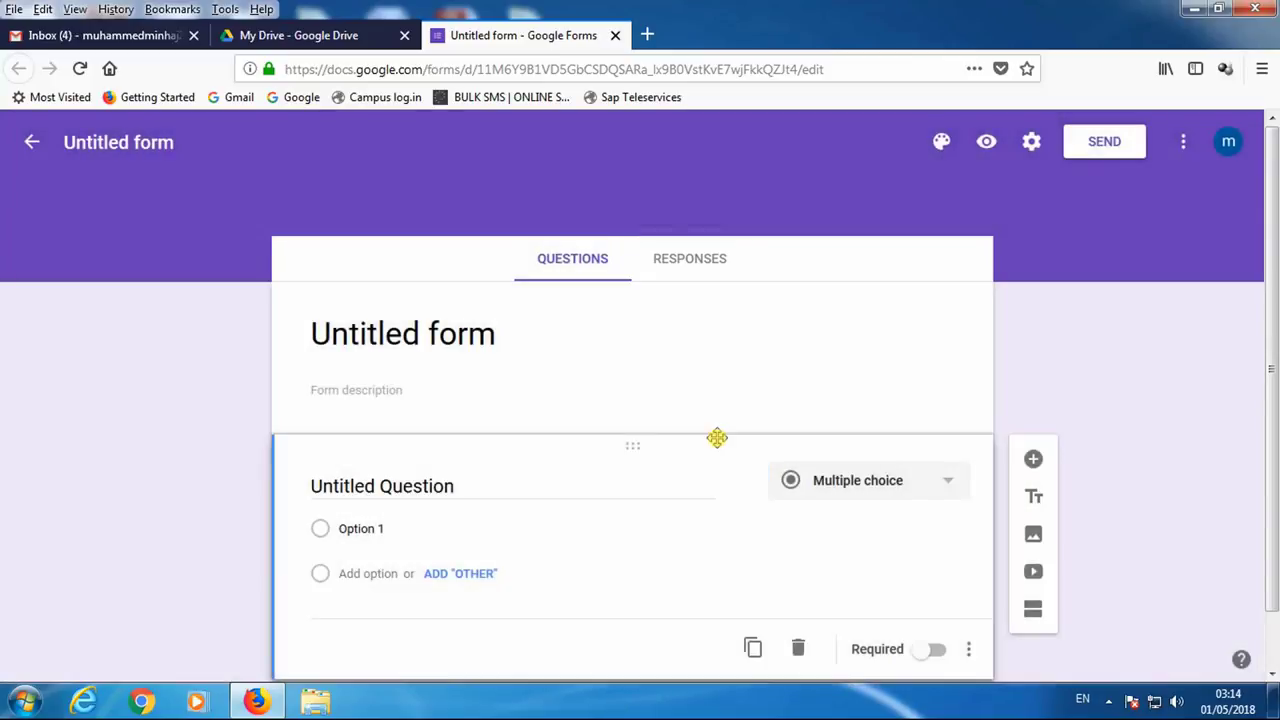
scroll(582, 430, down, 1)
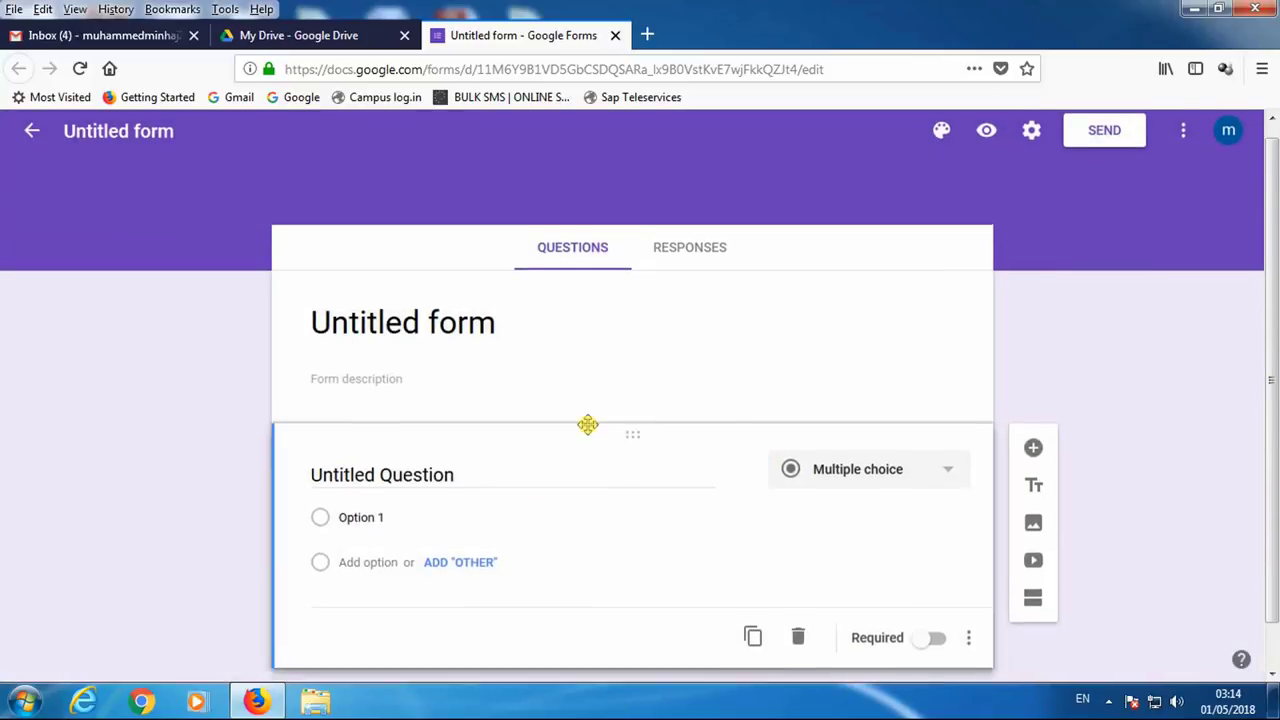
- Title the first question 'വിദ്യാർഥിയുടെ' (student name) in Malayalam and make it required
click(1082, 703)
click(1110, 625)
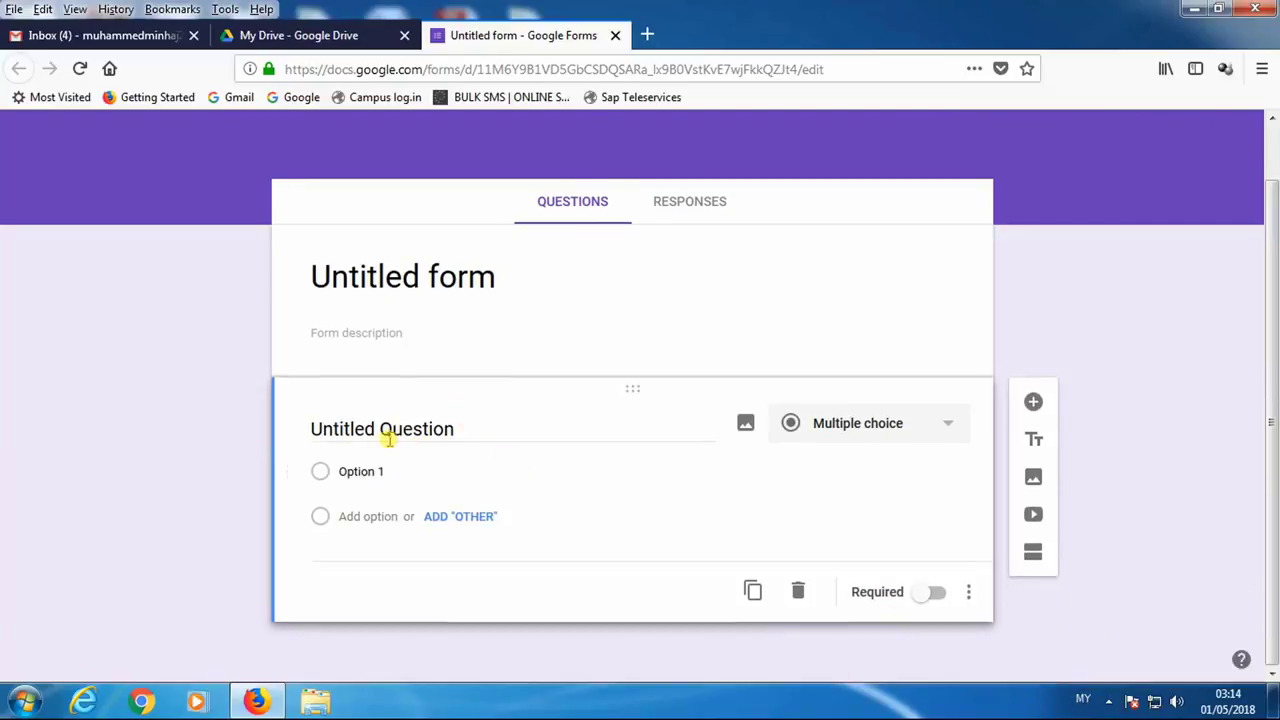
text(വിദ്യാർഥിയുടെ പേര്)
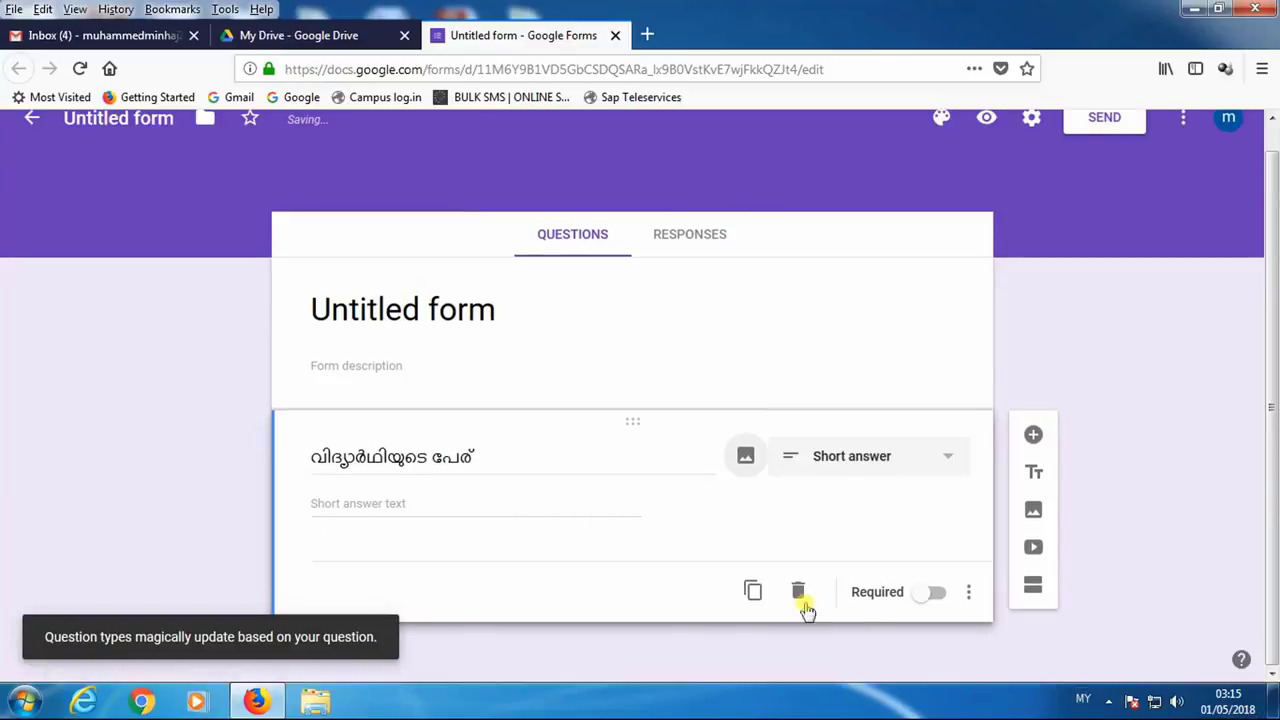
click(920, 592)
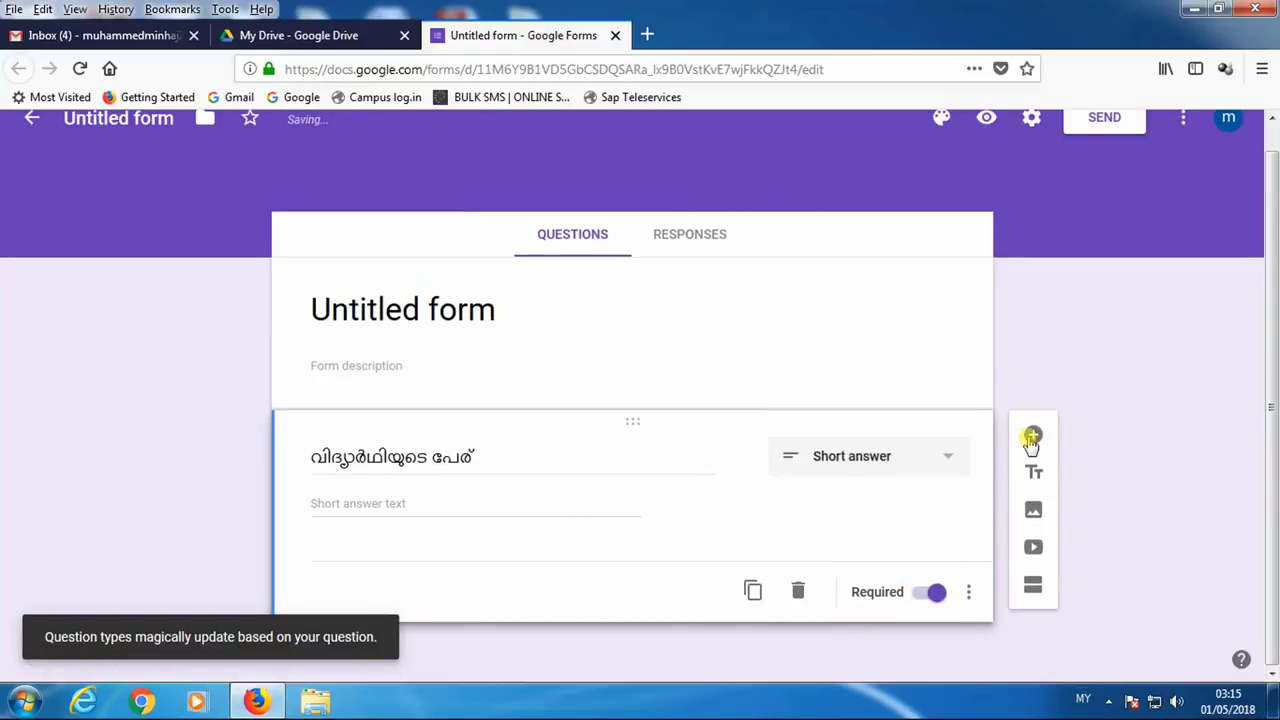
- Add a phone number question typed as 'phone nambar' with Malayalam input
click(1031, 440)
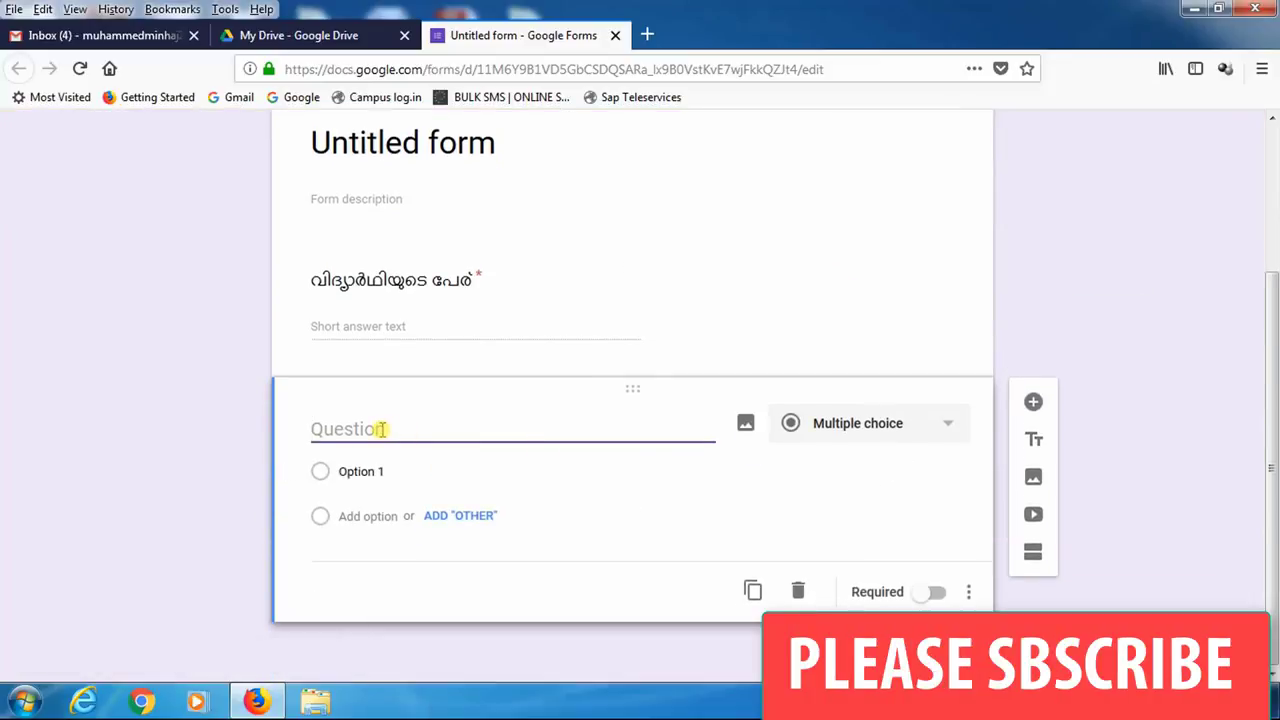
text(phon)
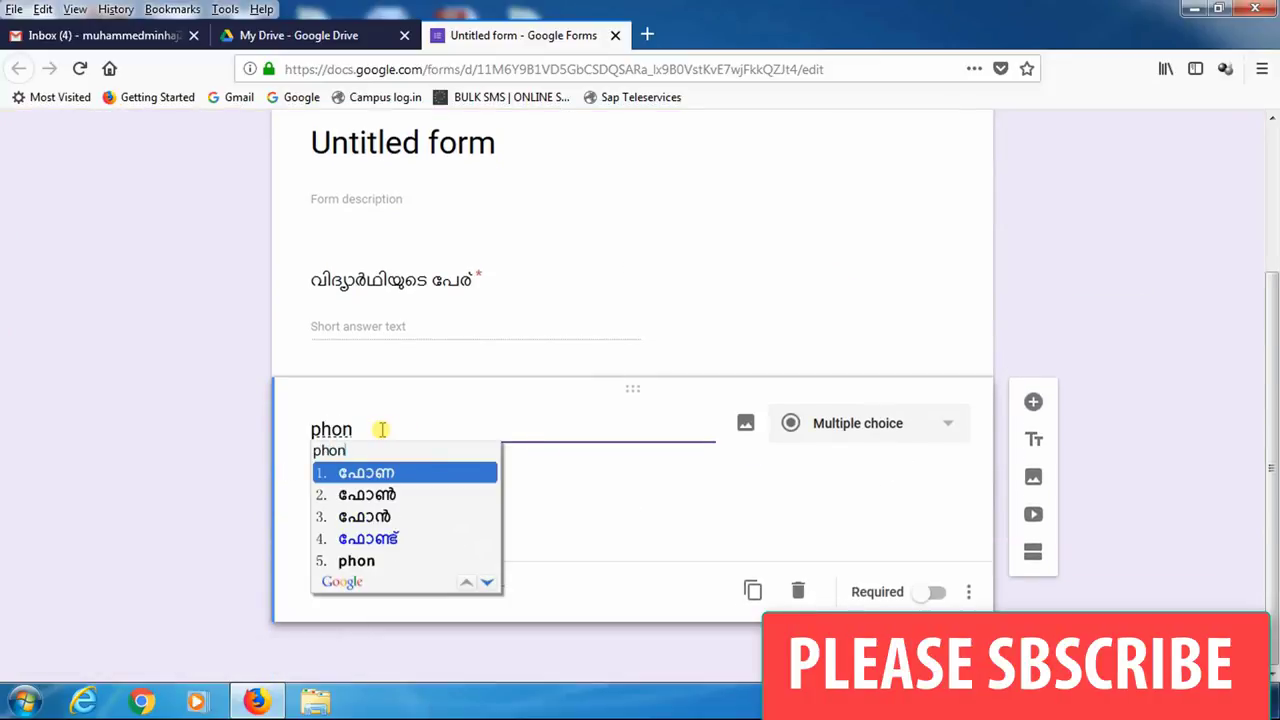
text(2 nab)
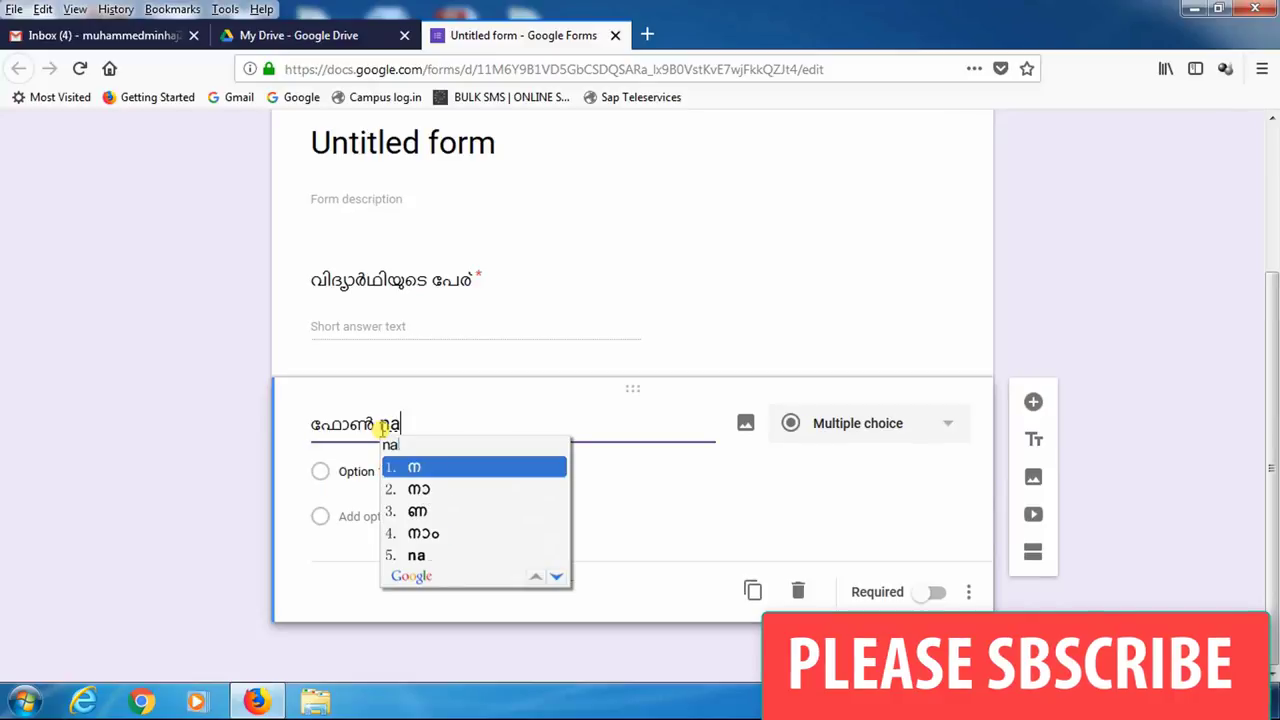
key(BackSpace)
text(mbar1)
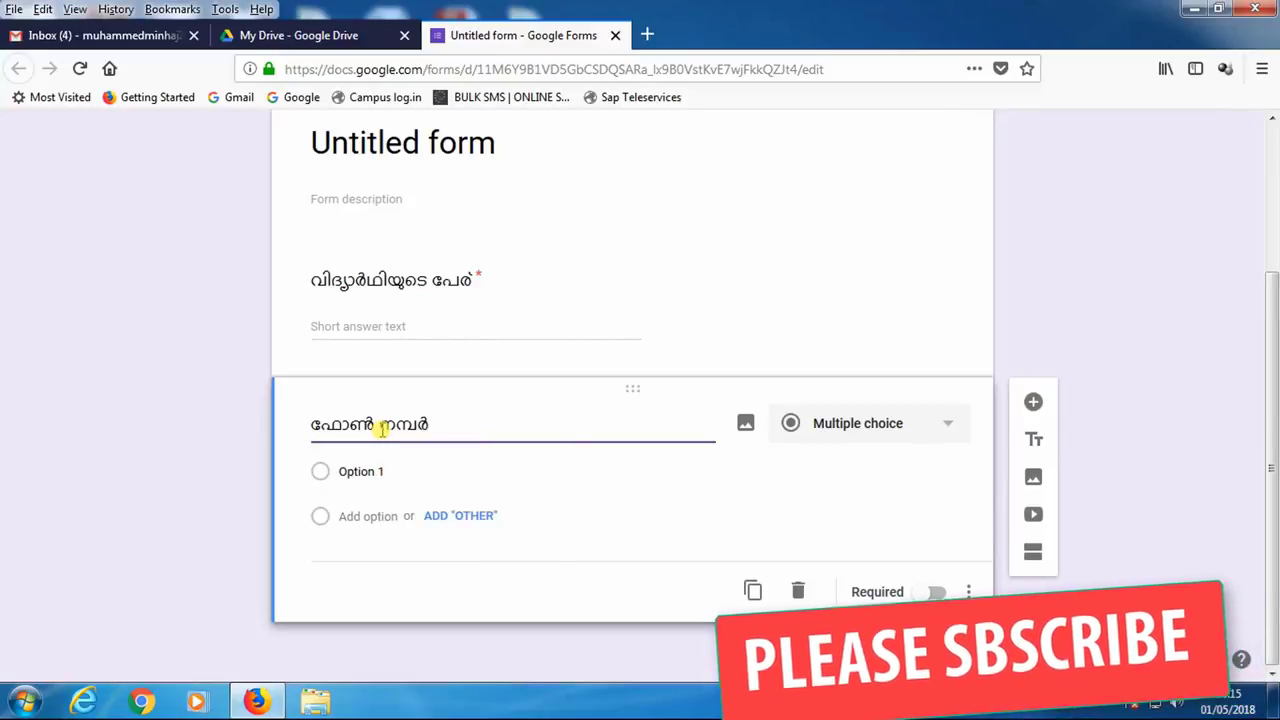
scroll(586, 357, down, 1)
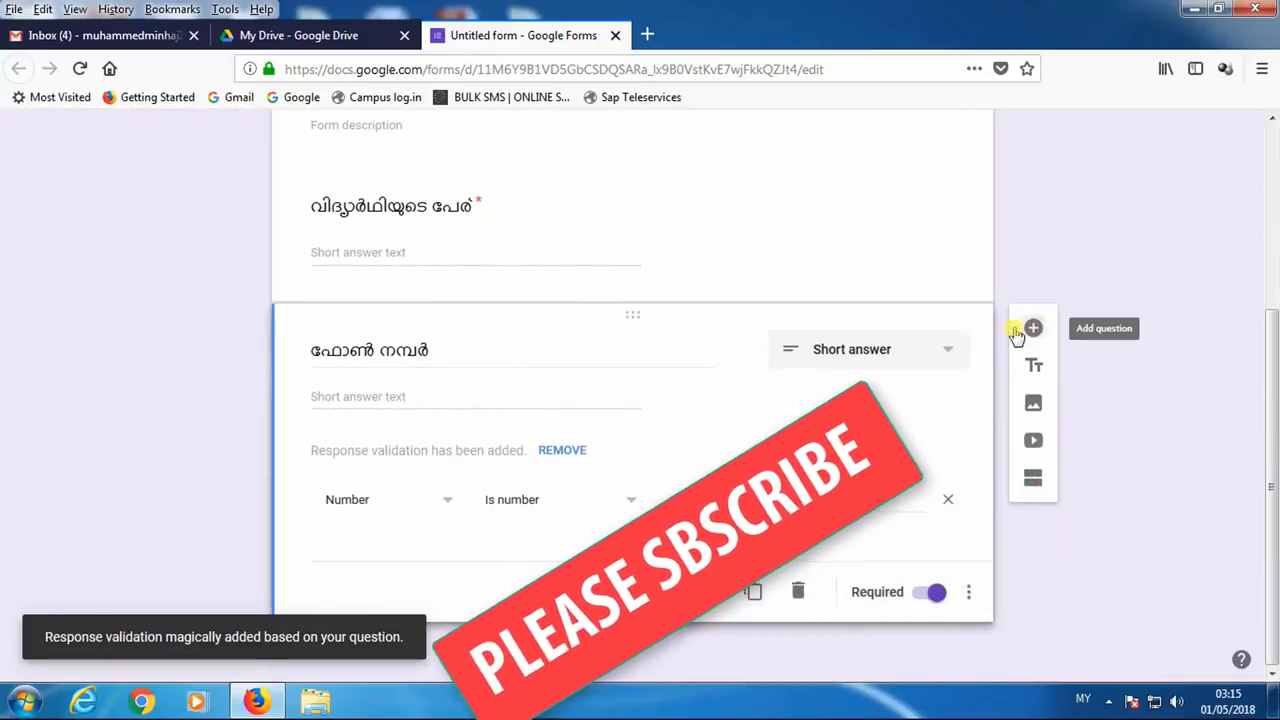
- Add a required Short answer question 'e skoolil padicha varsham' (year studied) in Malayalam
click(1033, 328)
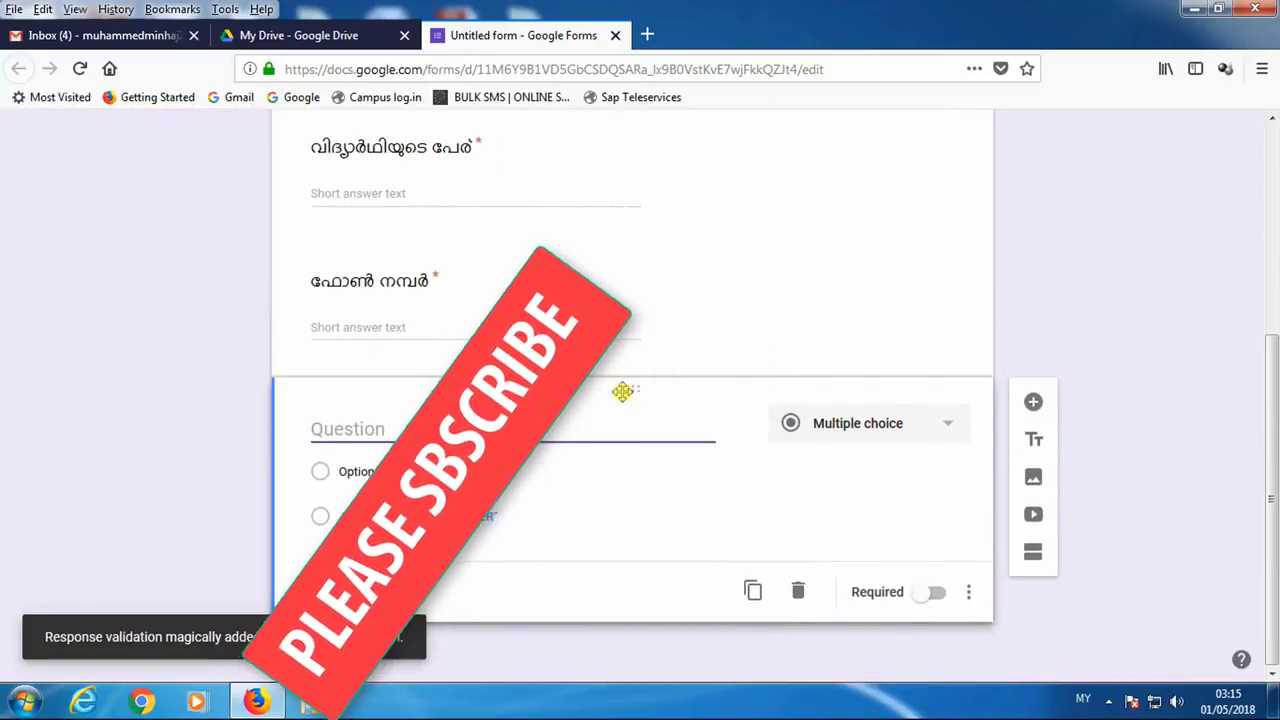
text(e skoolil )
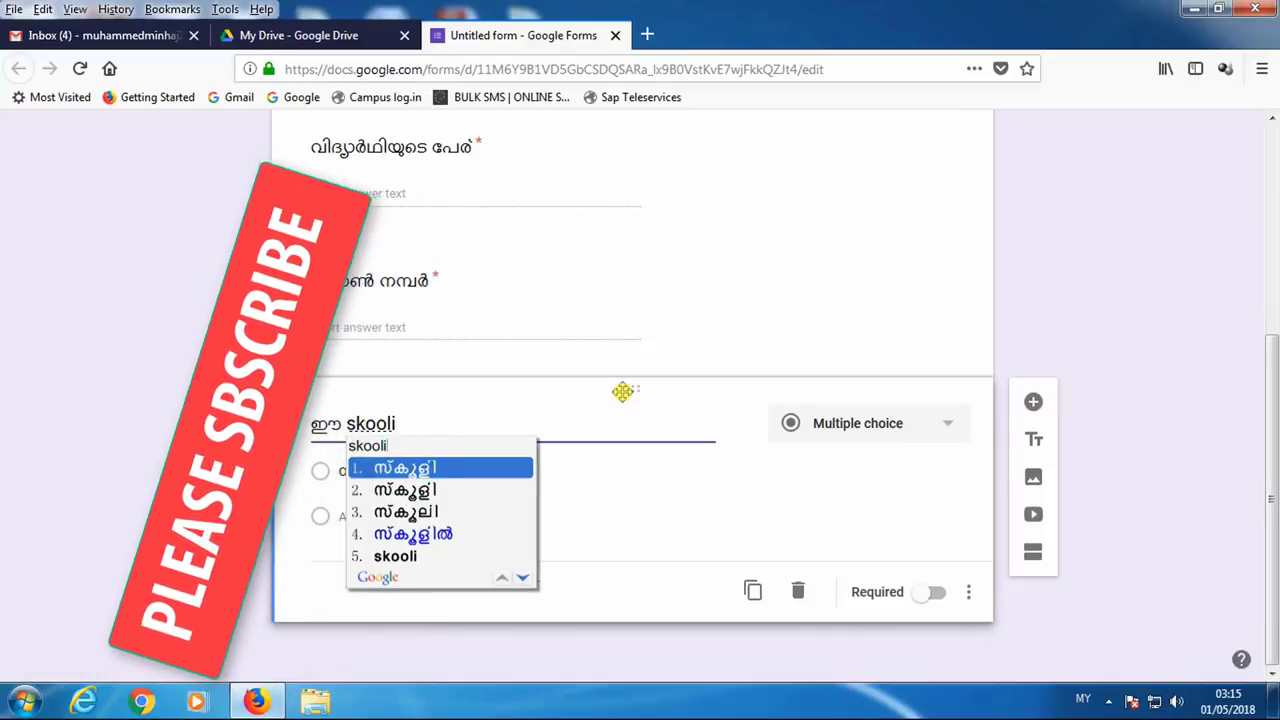
text(padicha var)
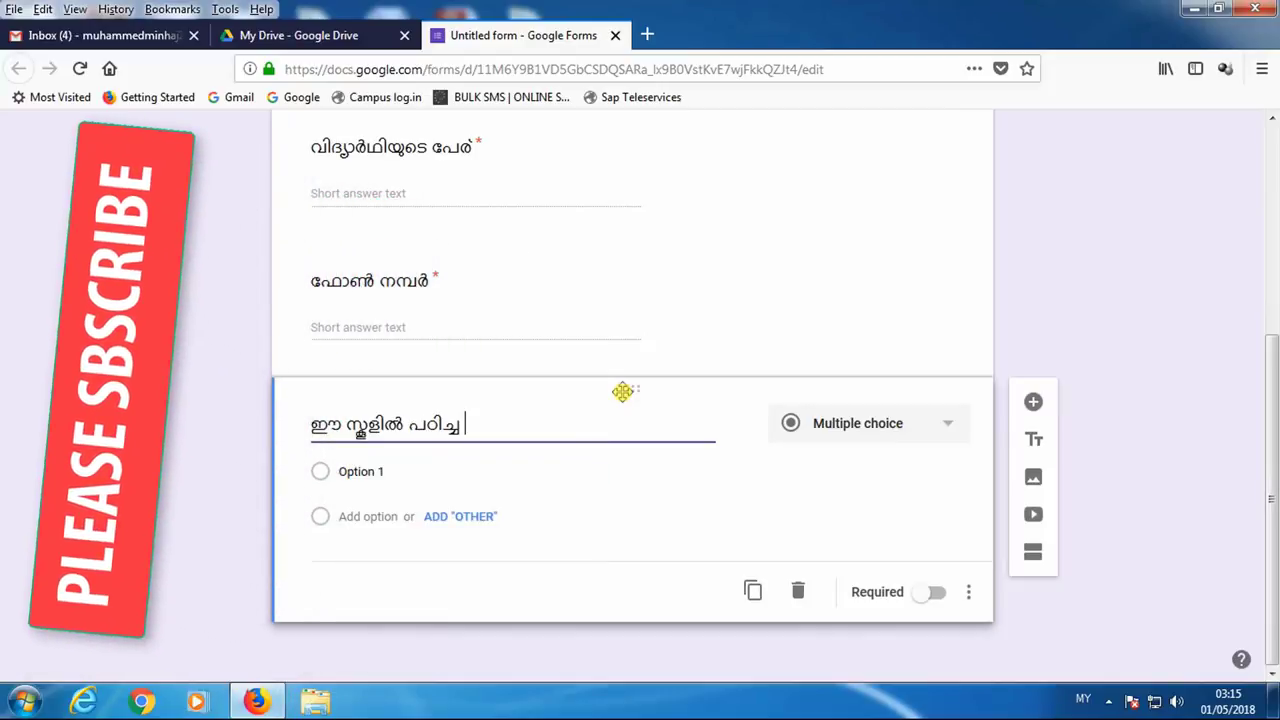
text(sham)
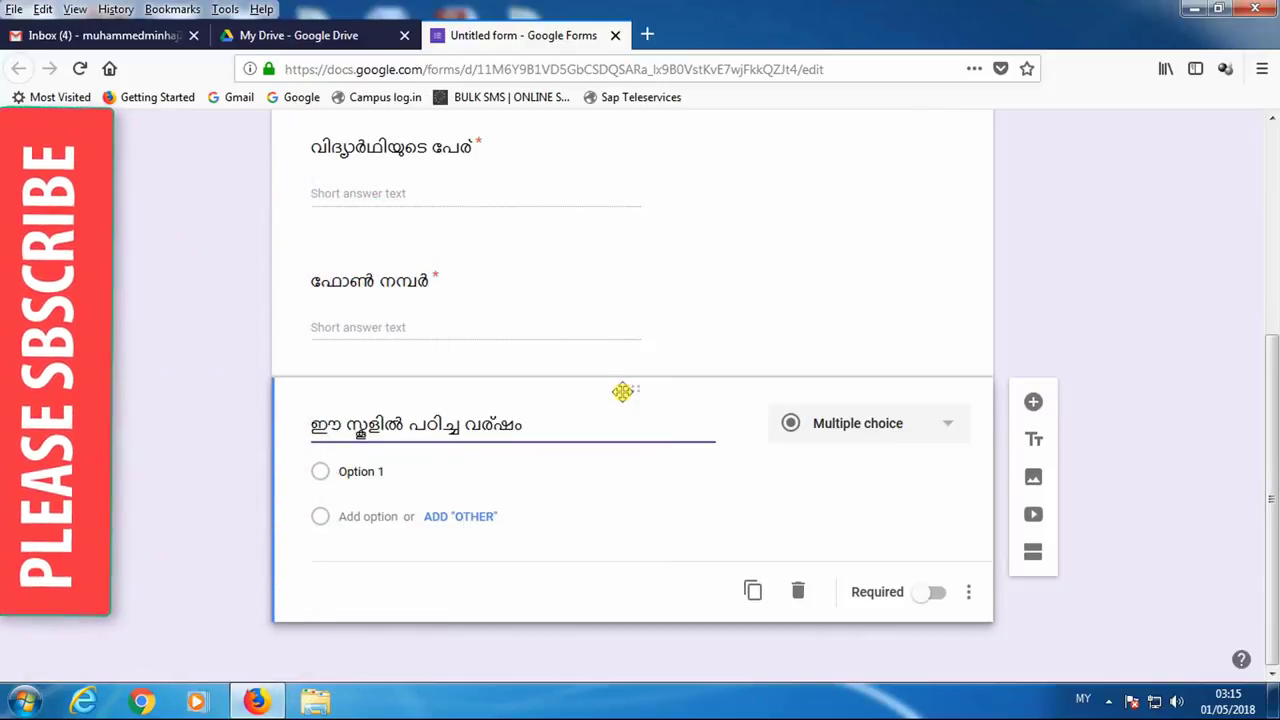
key(Tab)
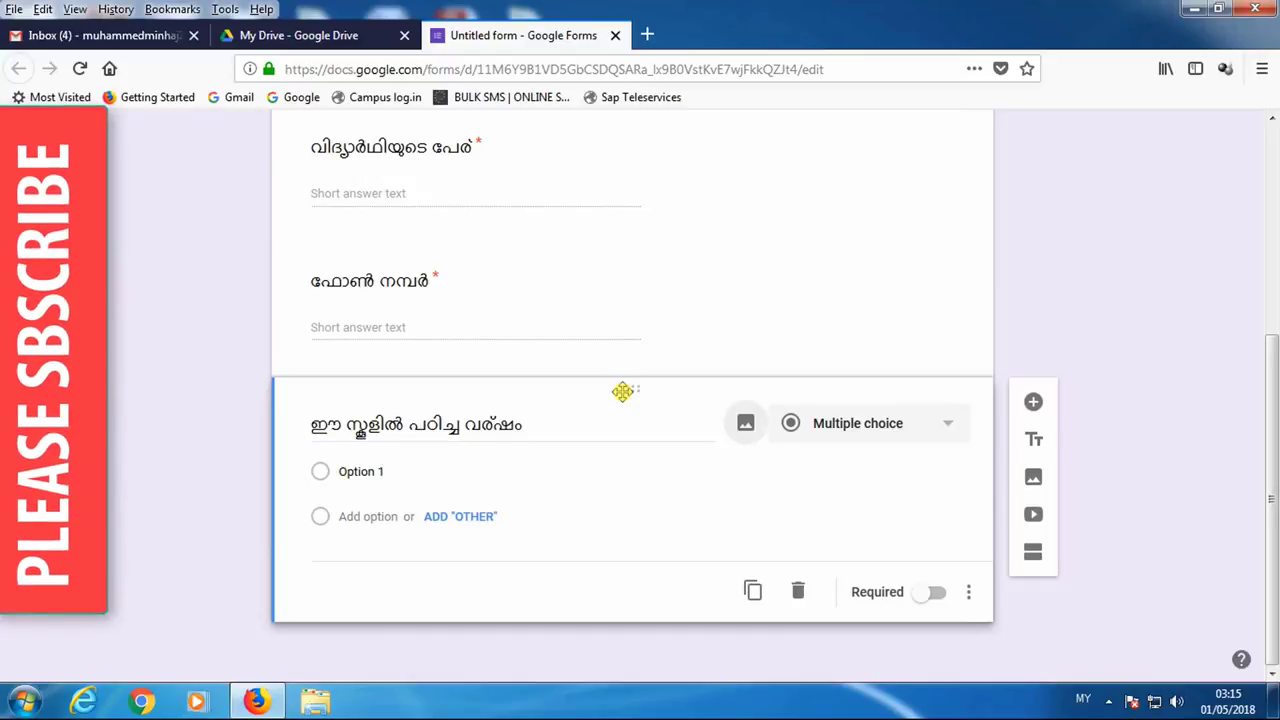
click(886, 428)
click(851, 160)
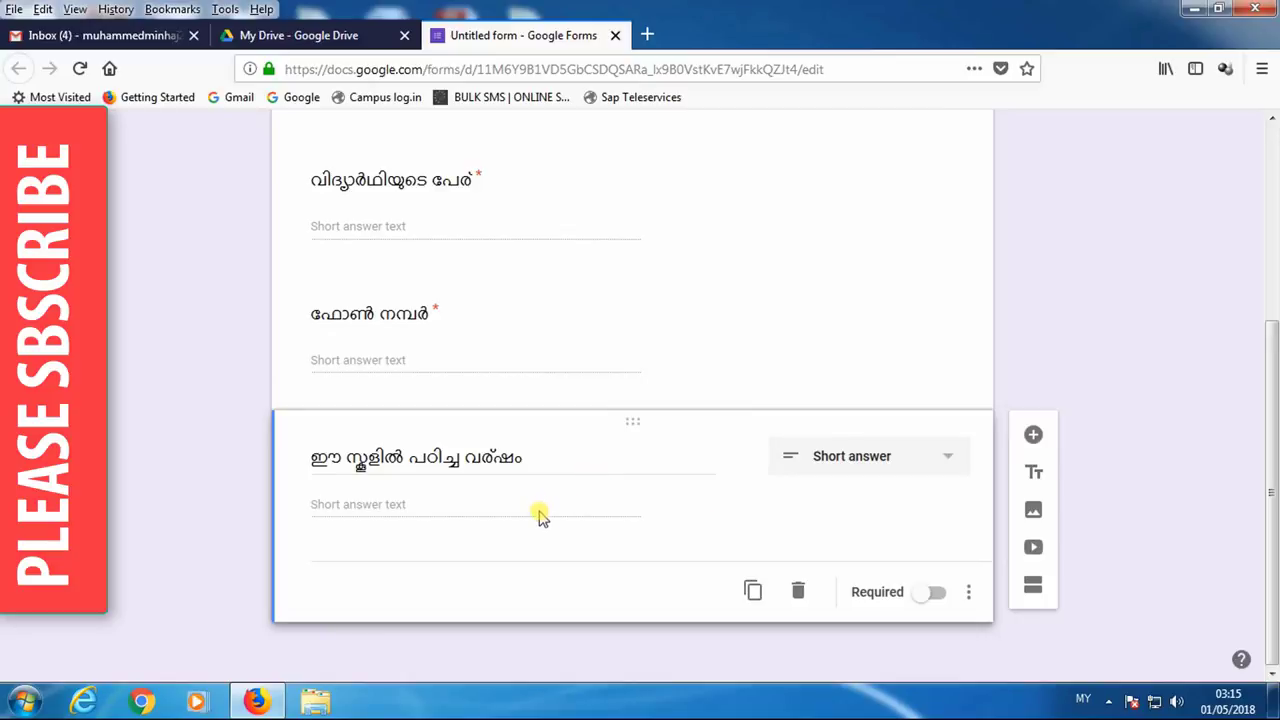
click(925, 594)
click(1033, 434)
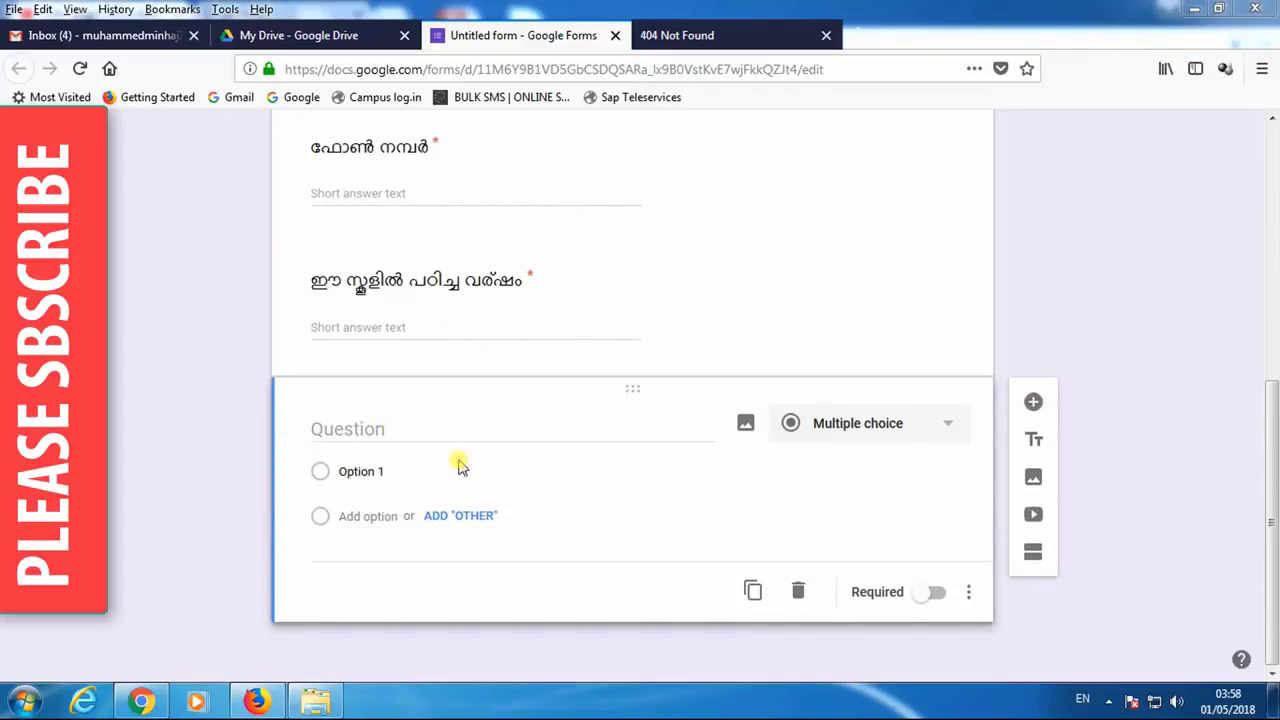
- Title the new question 'ippol enth cheyyunnu?' in Malayalam
click(412, 434)
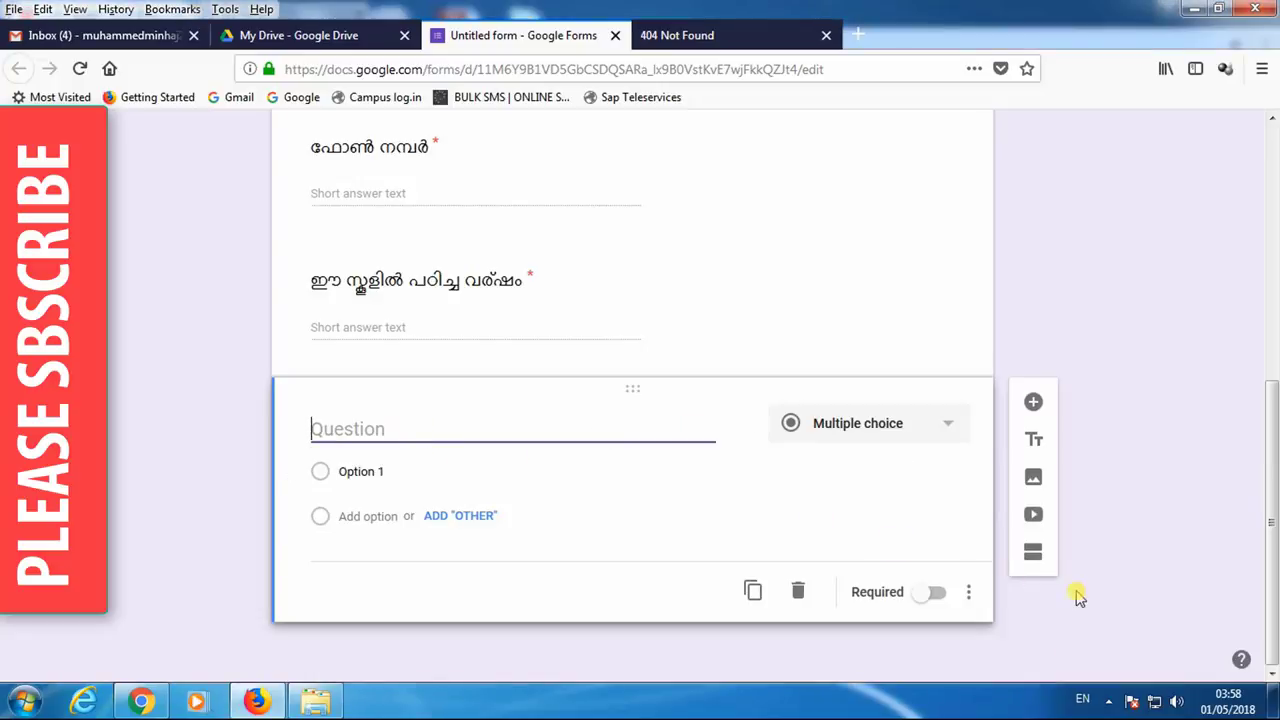
click(1090, 702)
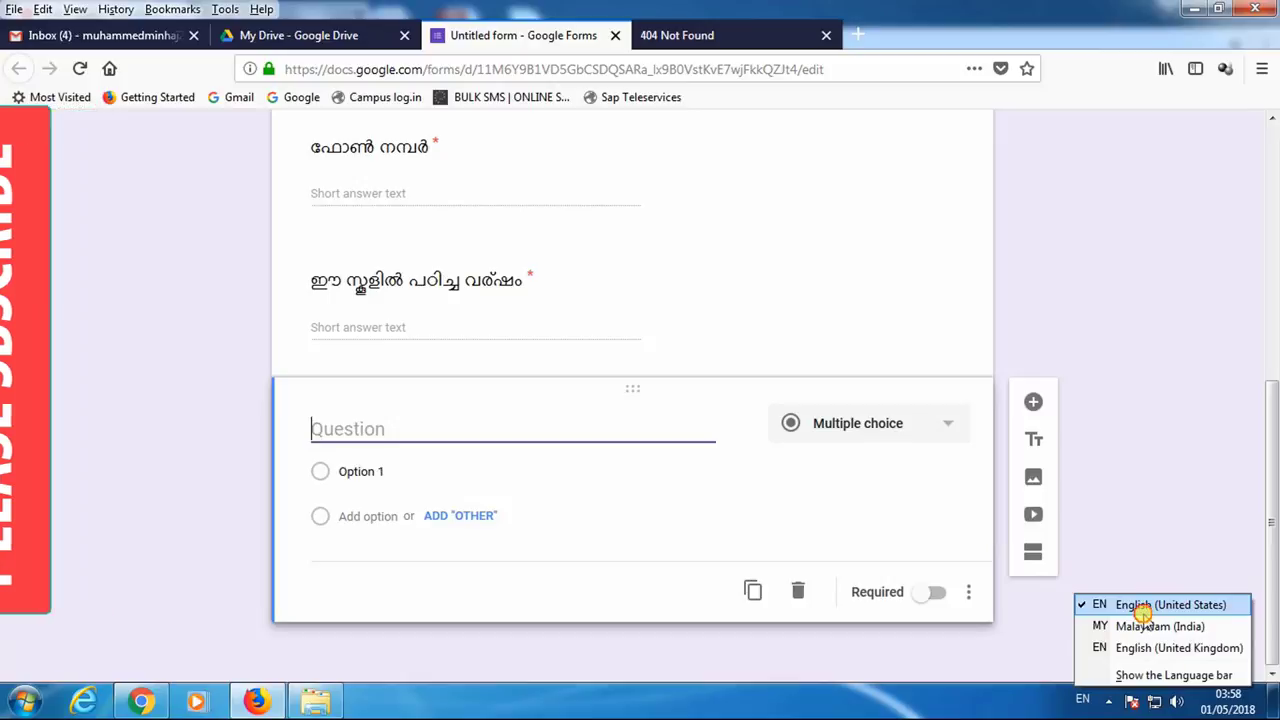
click(1147, 628)
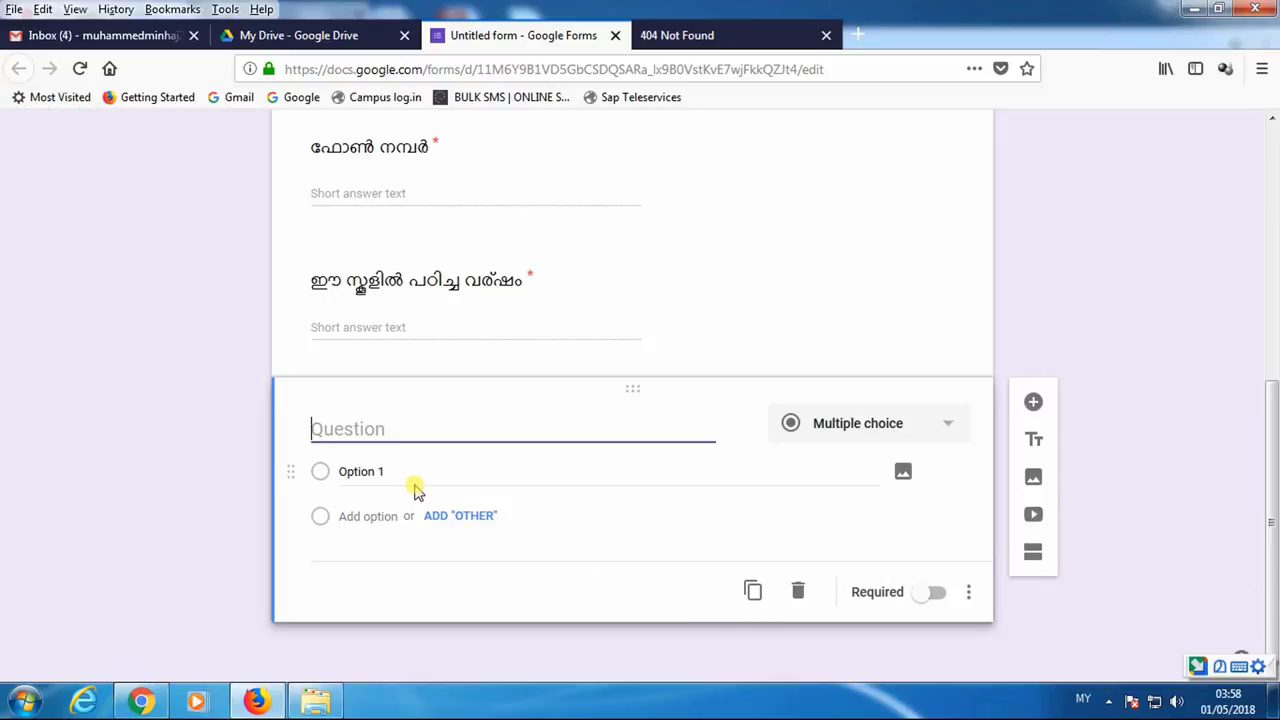
text(ippol)
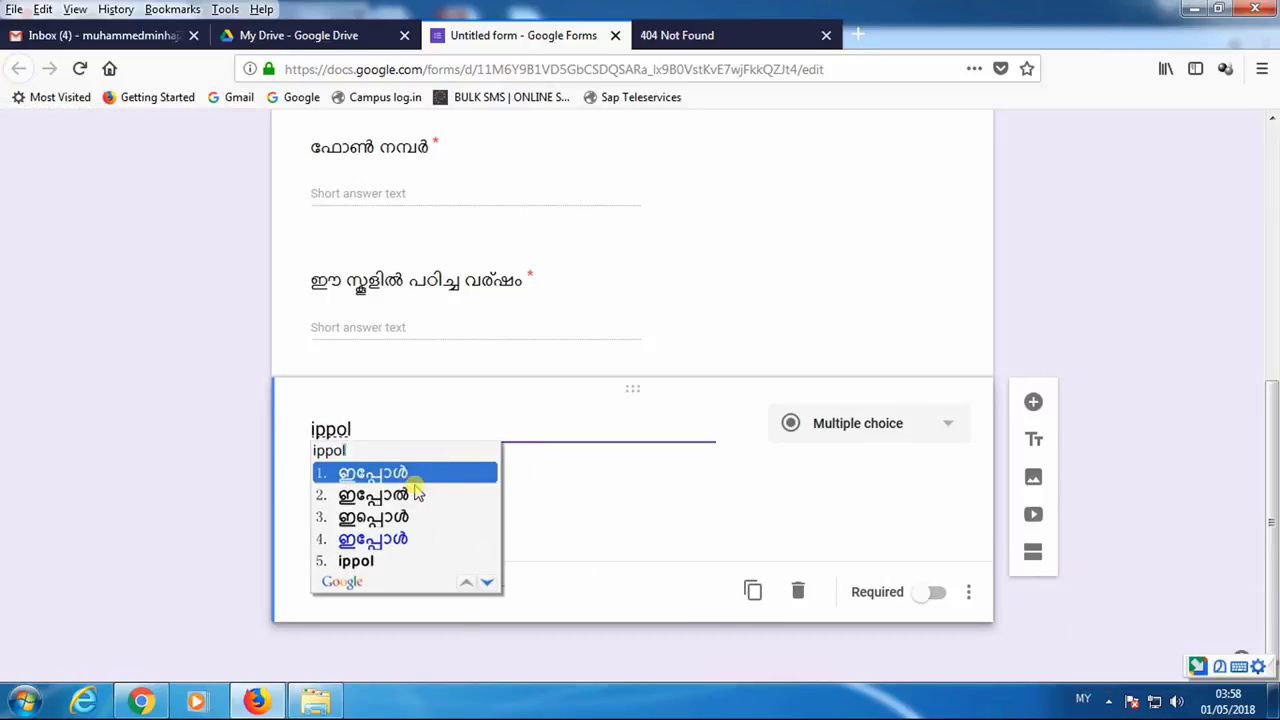
text( enth)
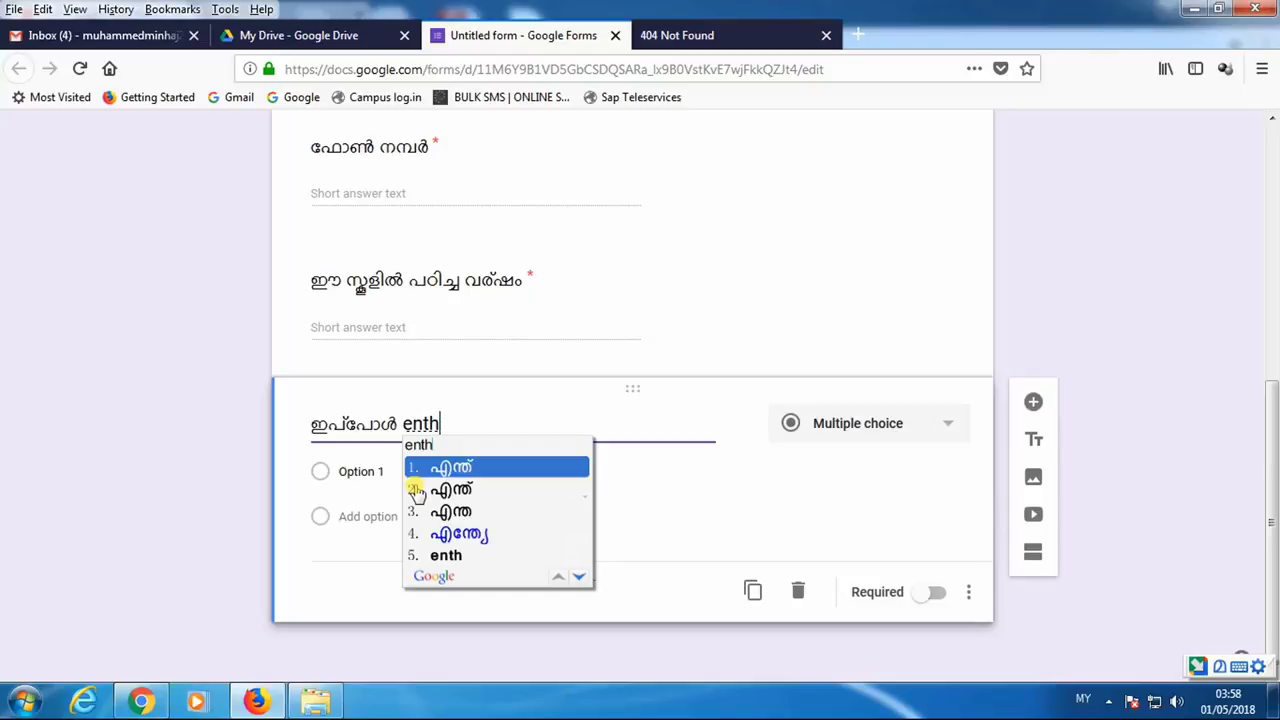
key(BackSpace)
key(BackSpace)
key(BackSpace)
key(BackSpace)
text(എന്ത് cheyyunnu)
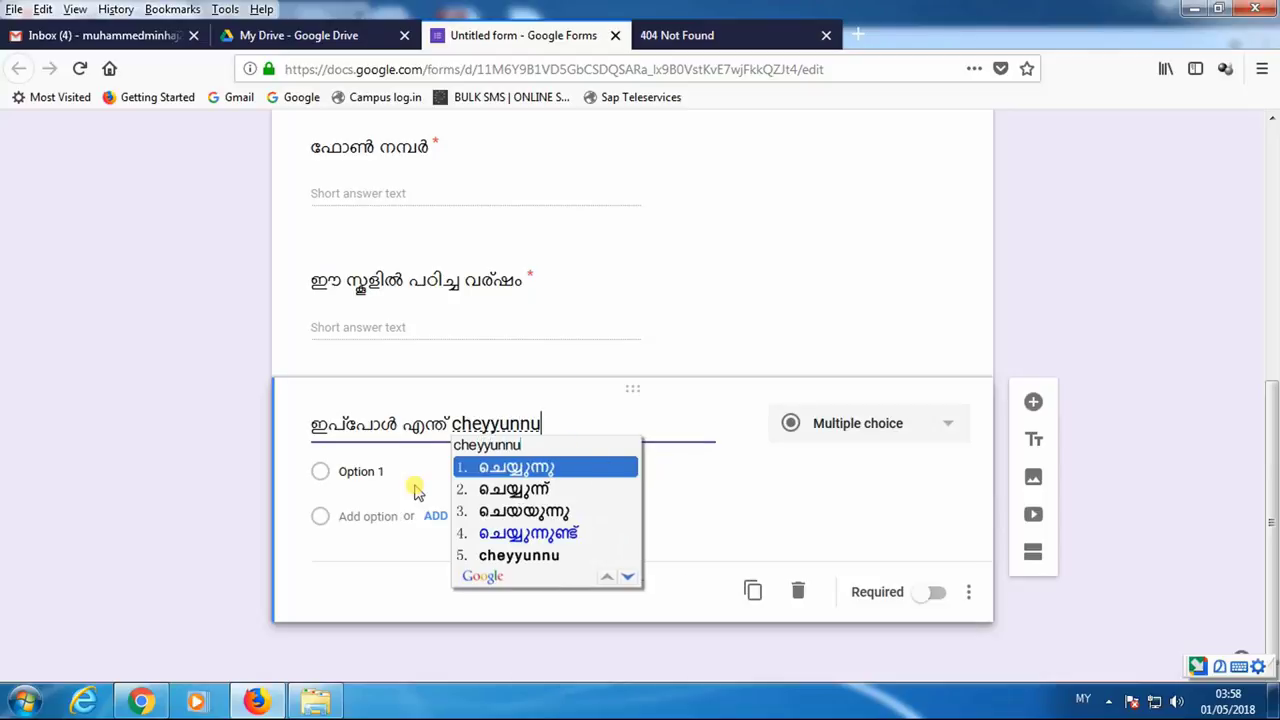
text(?)
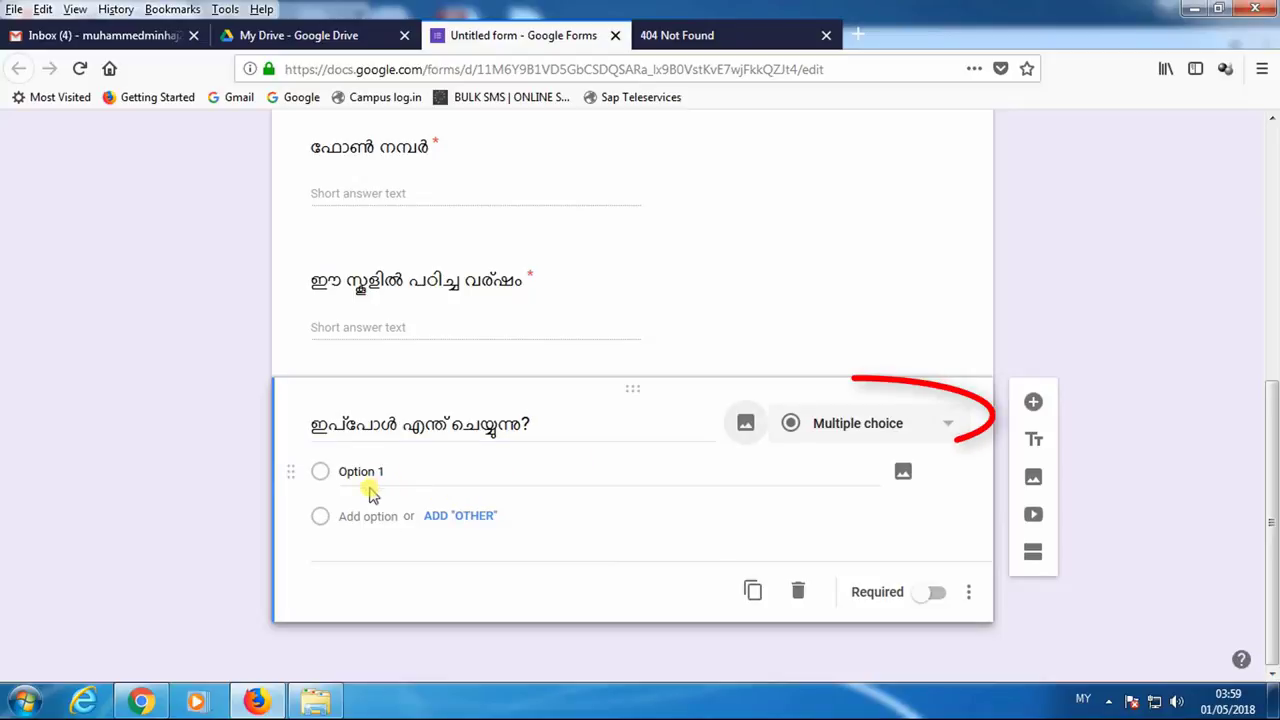
- Add answer options padikkunnu, Other, joli cheyyunu and mattullava in Malayalam
click(368, 476)
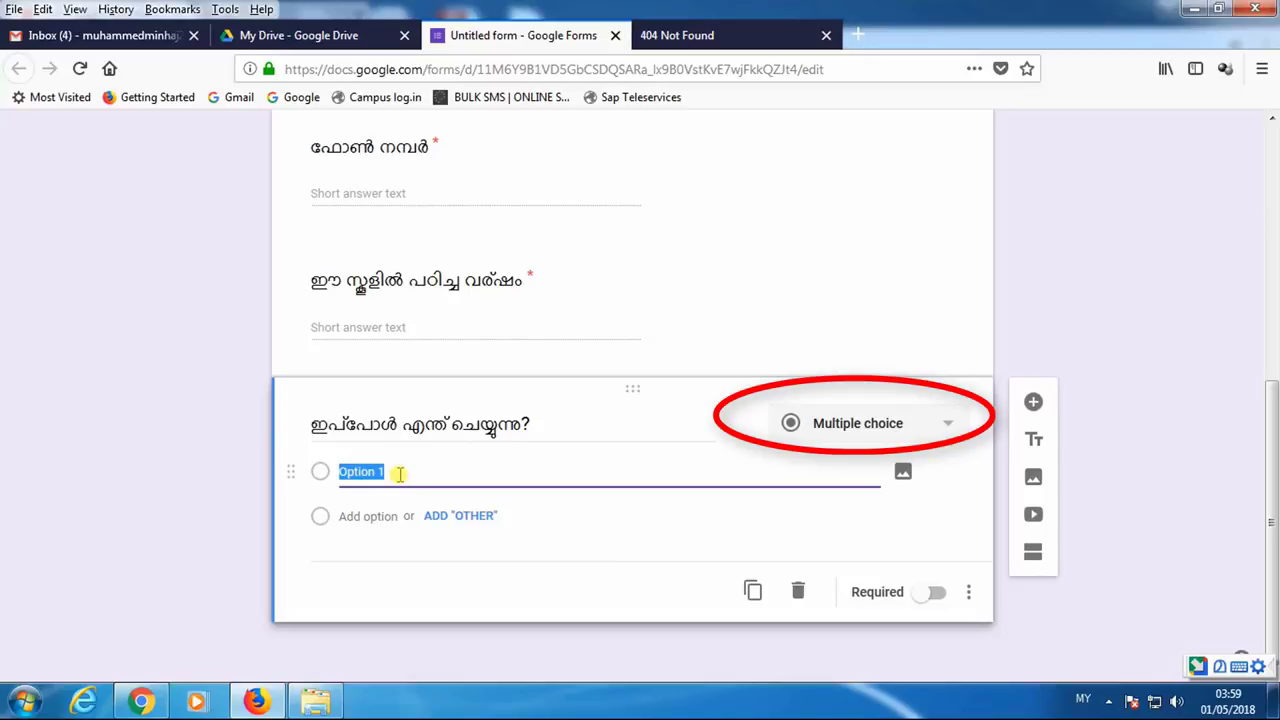
text(padikkunnu)
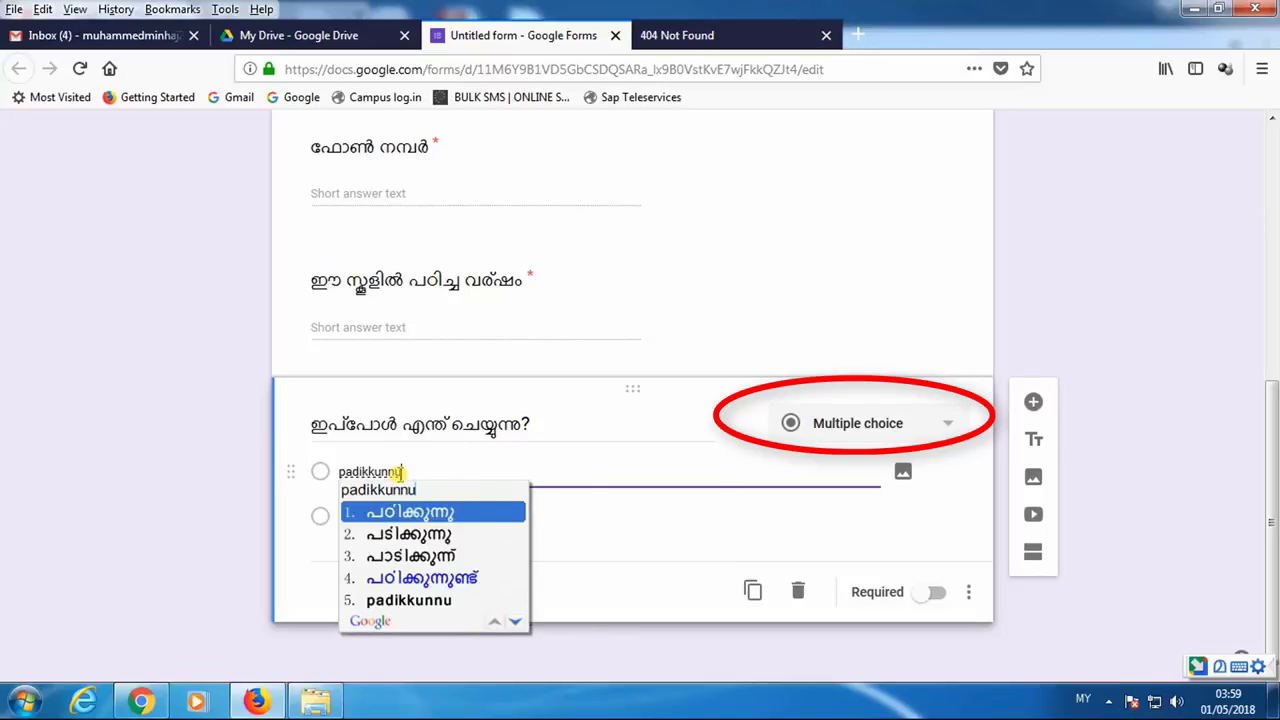
key(Return)
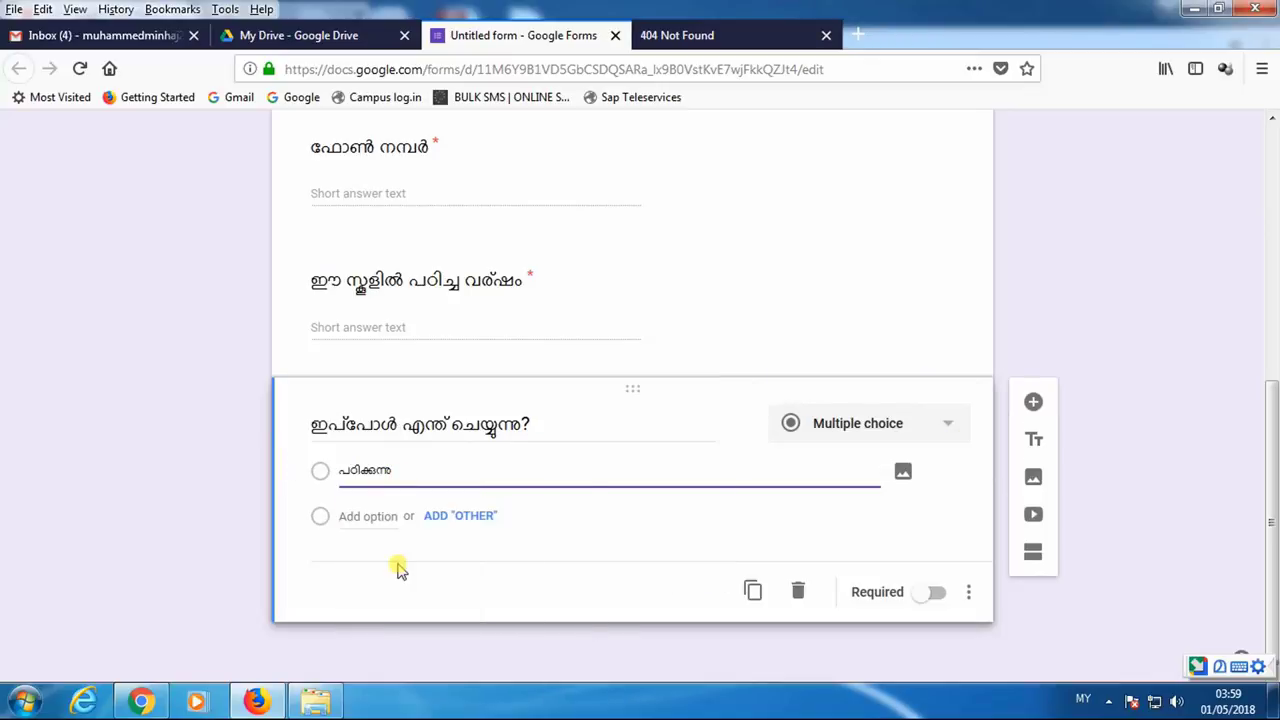
click(476, 520)
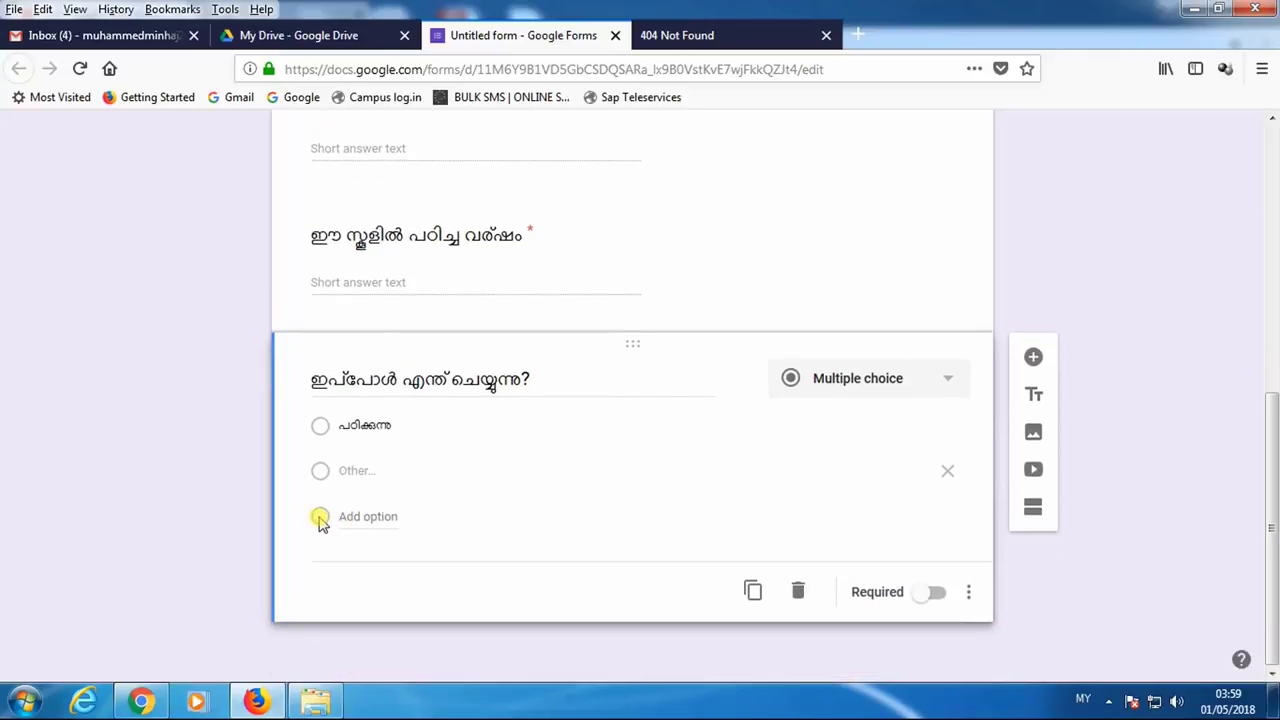
click(360, 518)
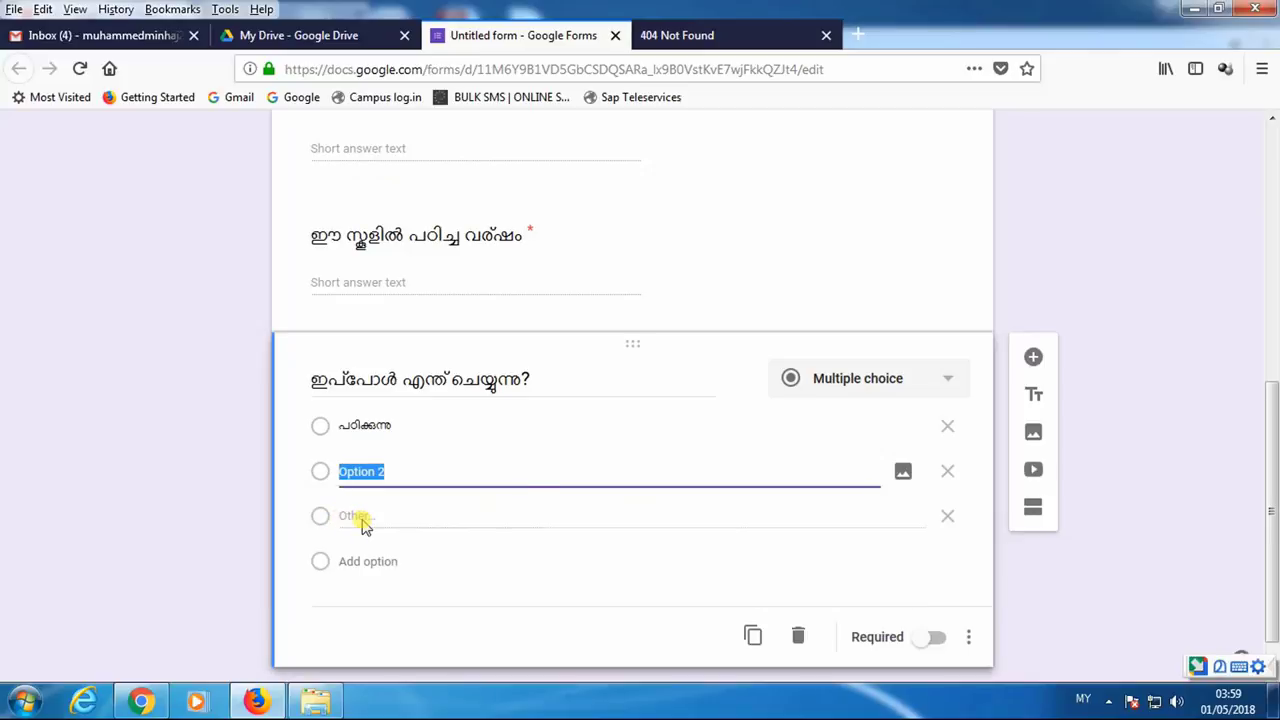
text(joli ch)
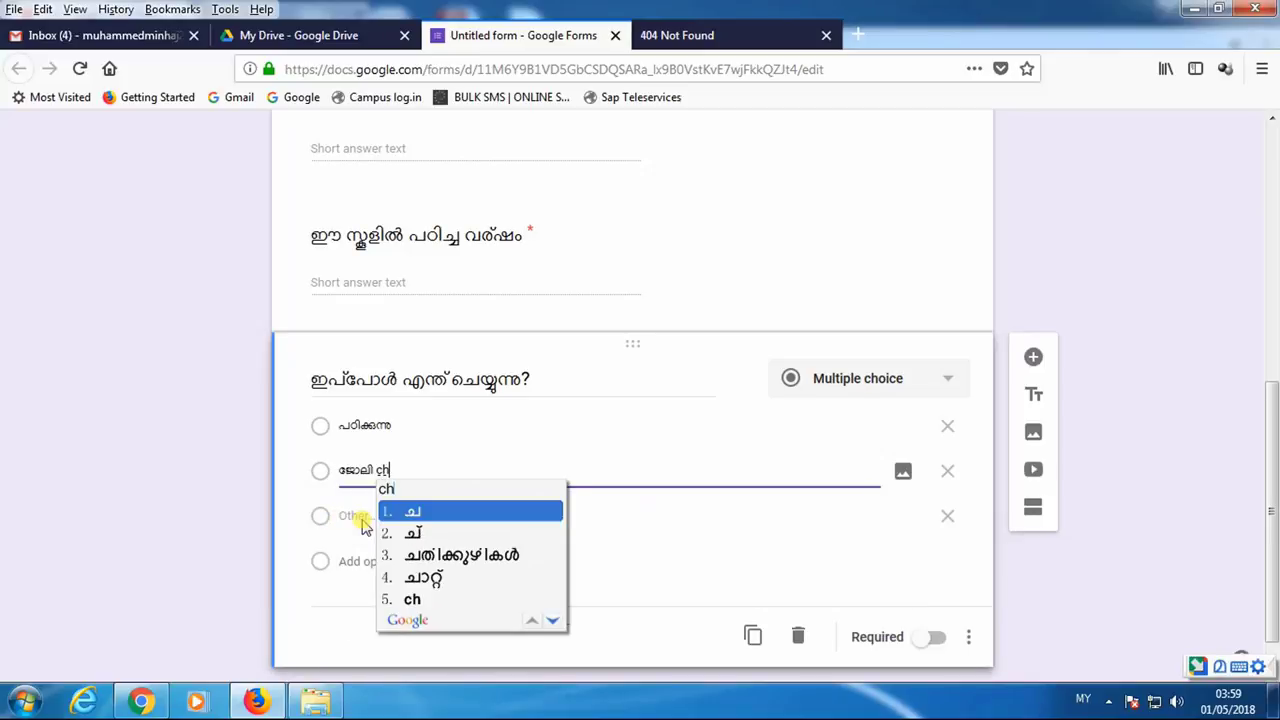
text(eyyun)
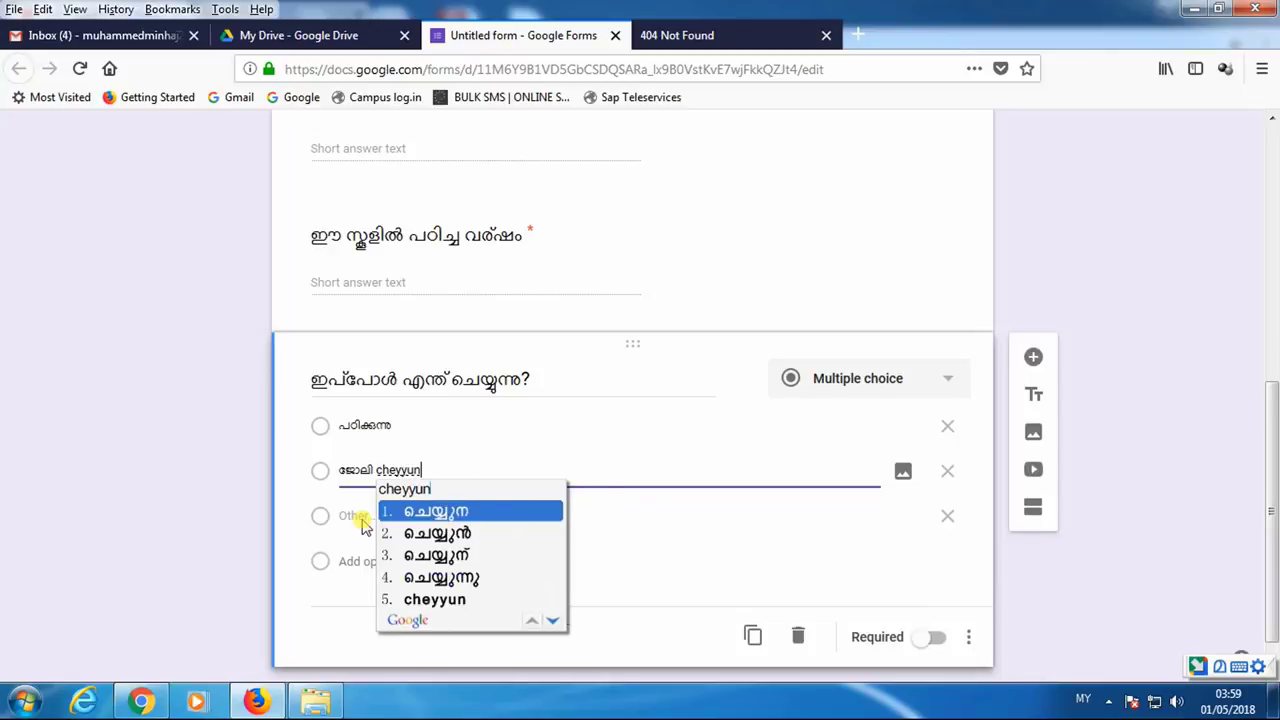
text(u.)
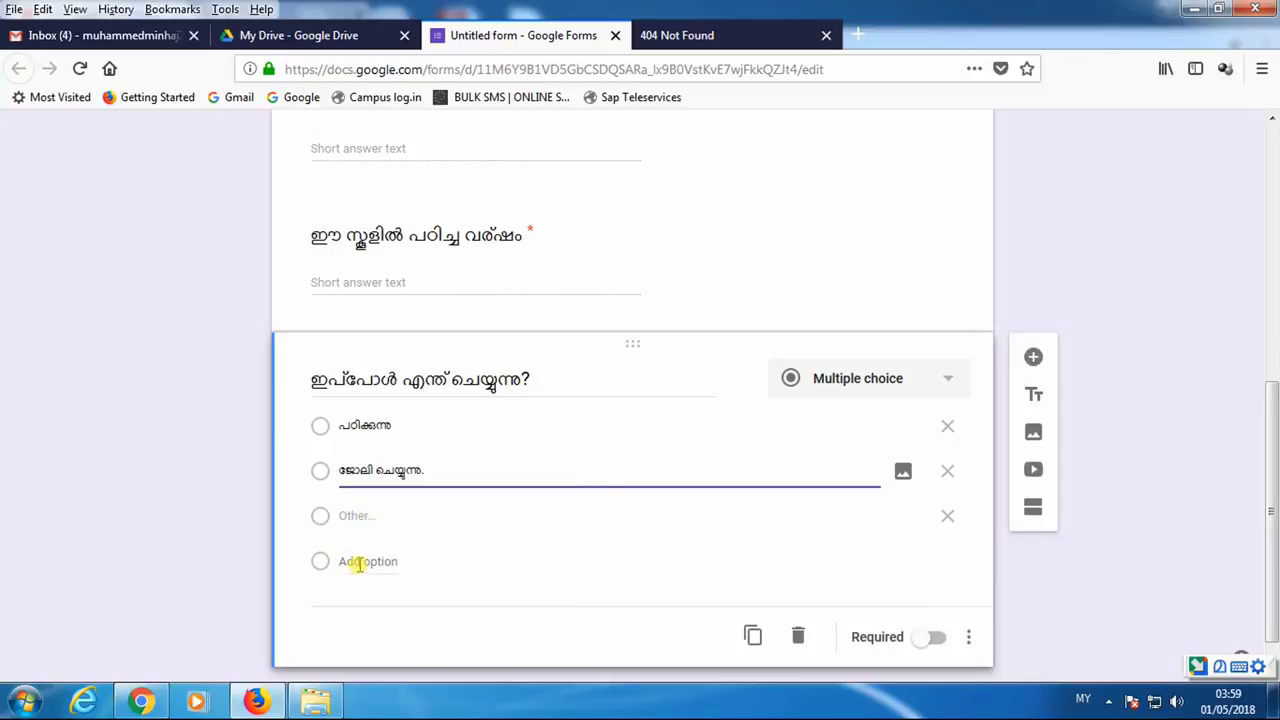
click(360, 563)
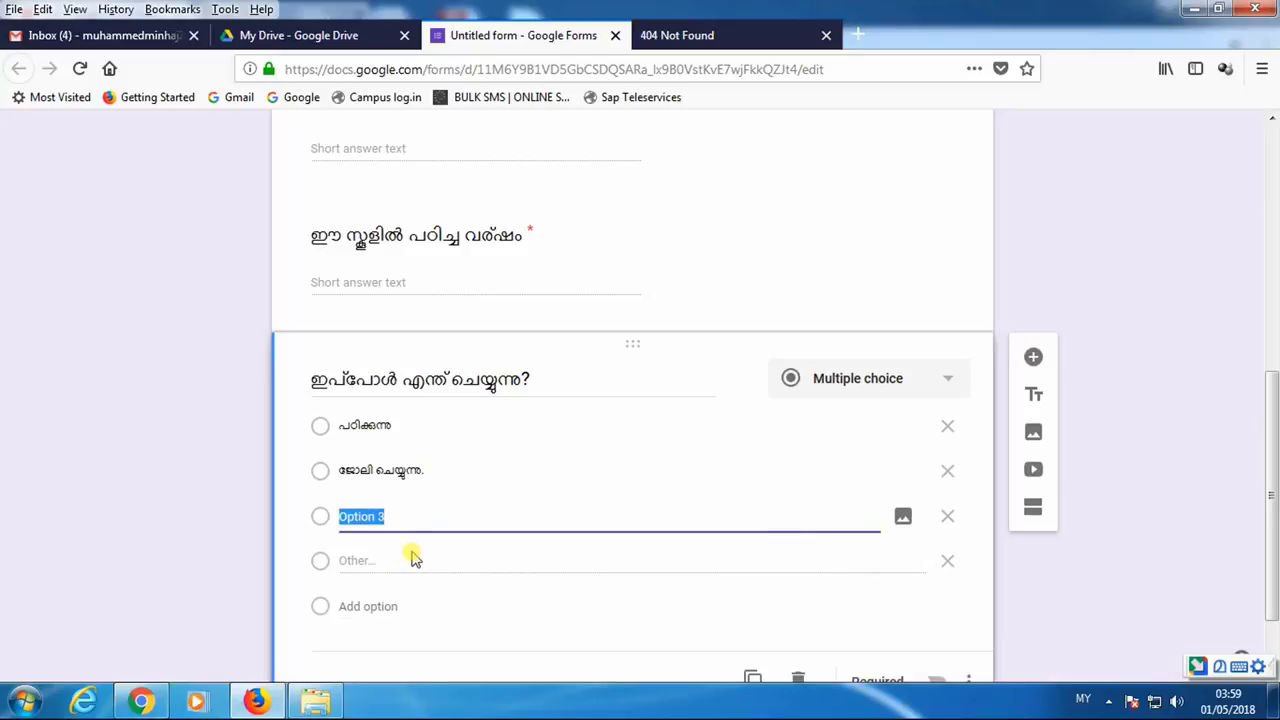
text(mattulla)
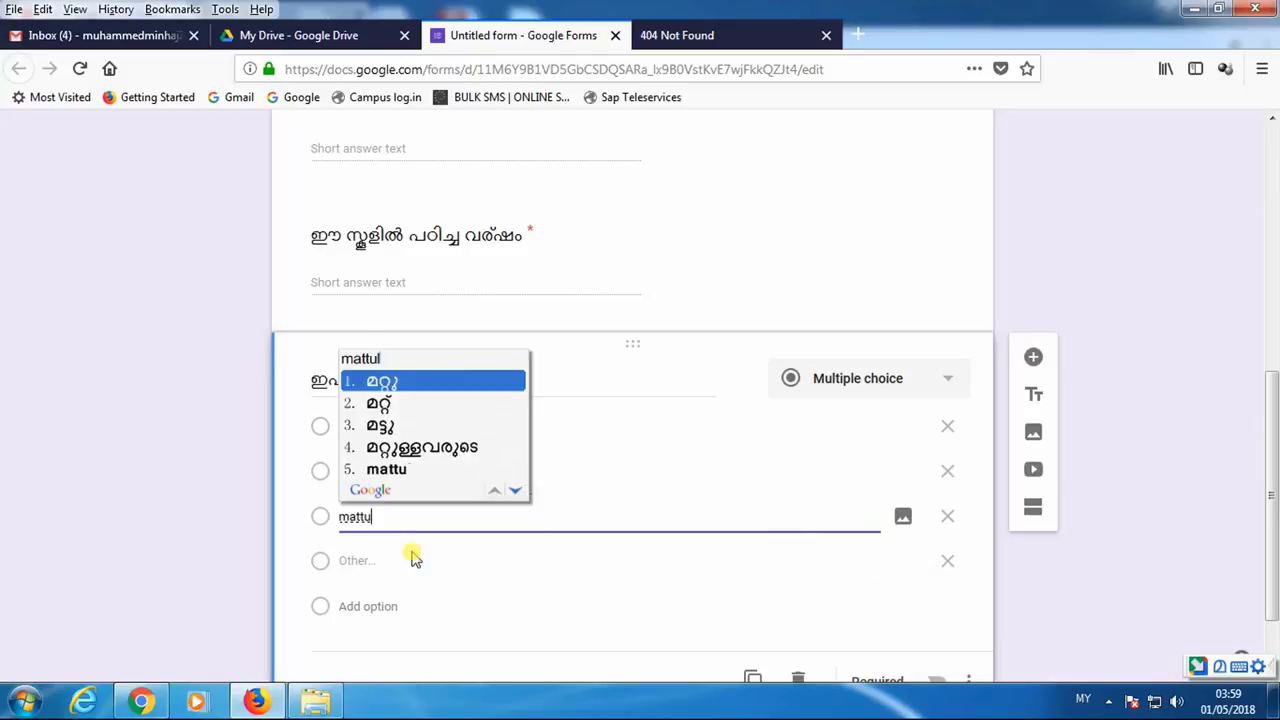
text(va)
key(space)
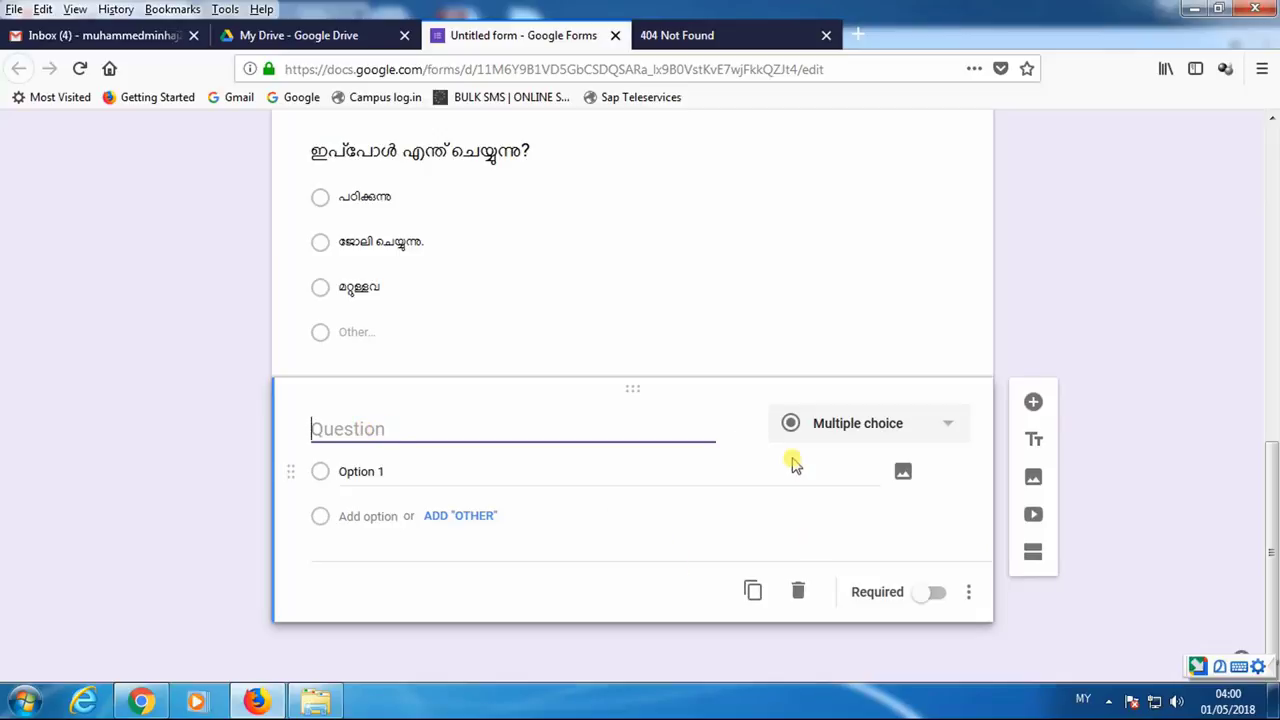
- Drag the 'what do you do now' multiple-choice question above the school-year question
scroll(542, 282, up, 5)
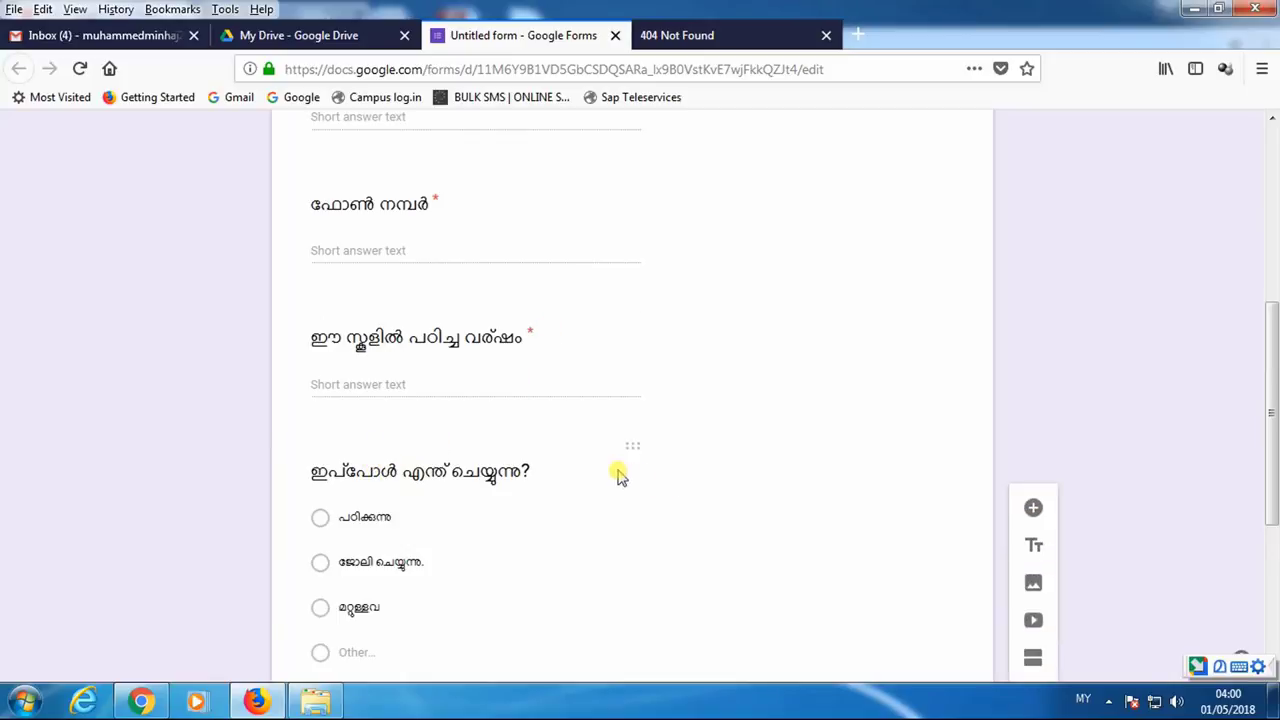
click(530, 465)
click(594, 569)
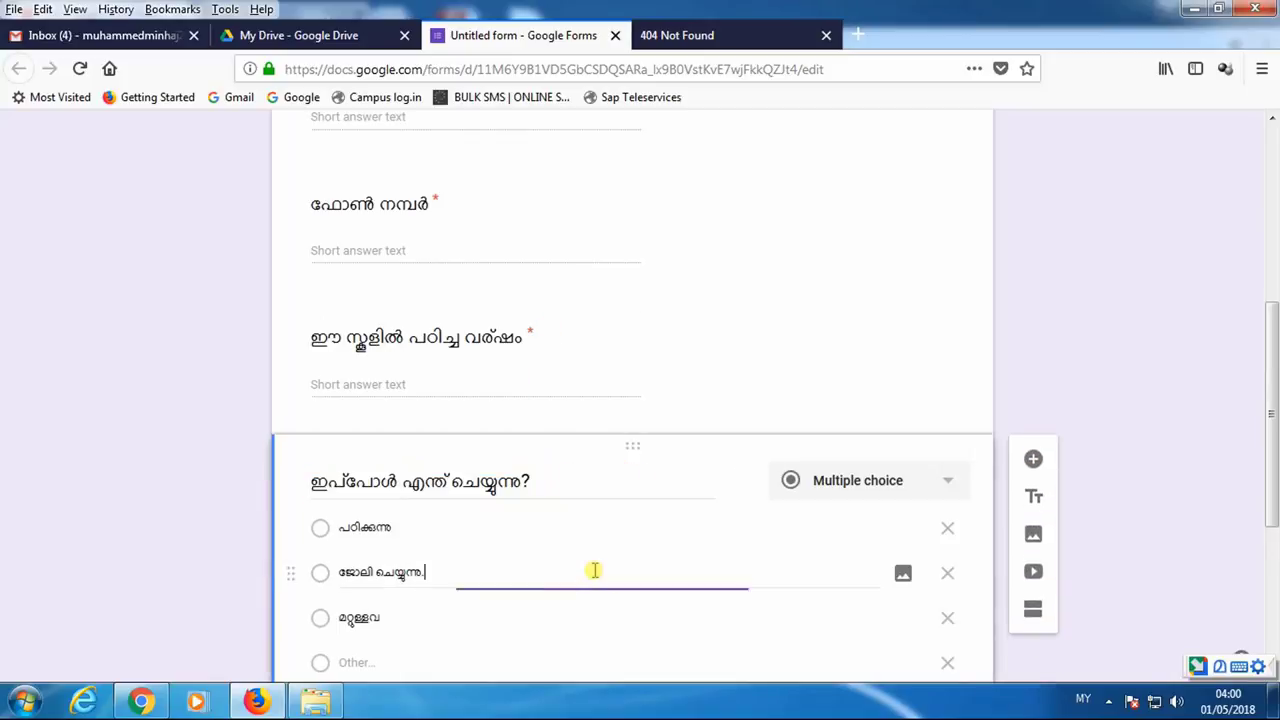
scroll(626, 530, down, 2)
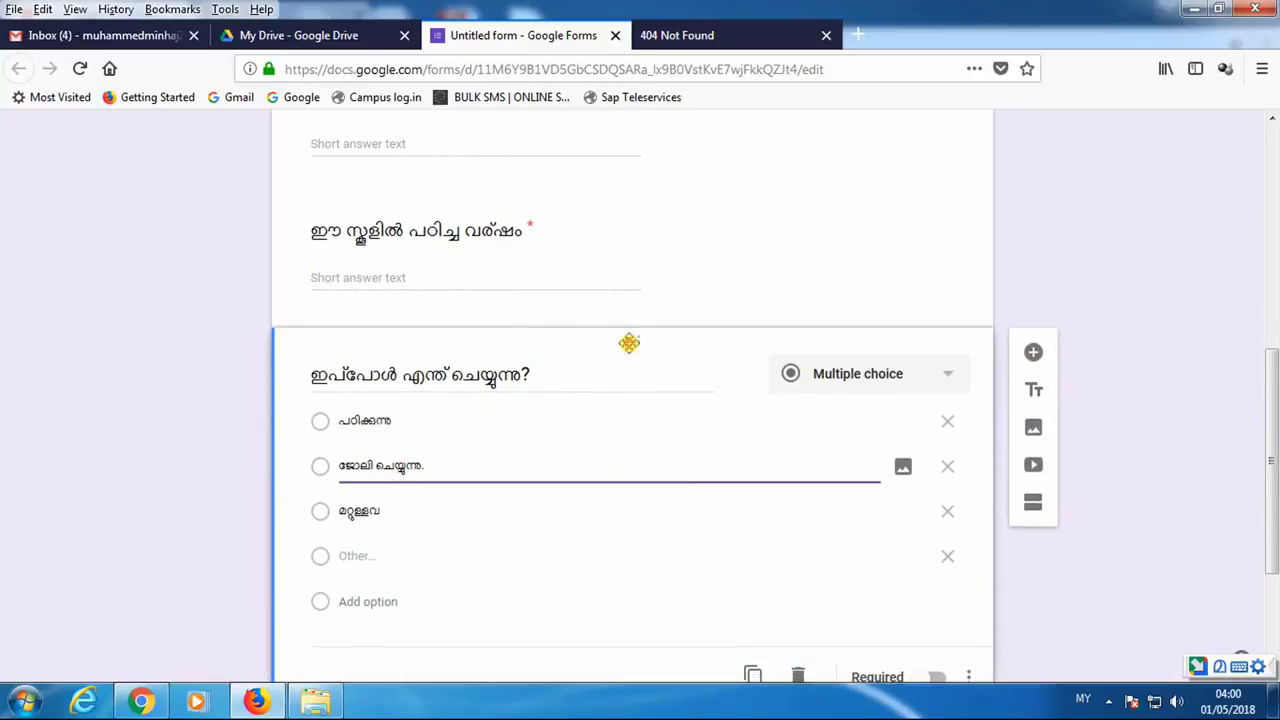
drag(634, 323, 646, 503)
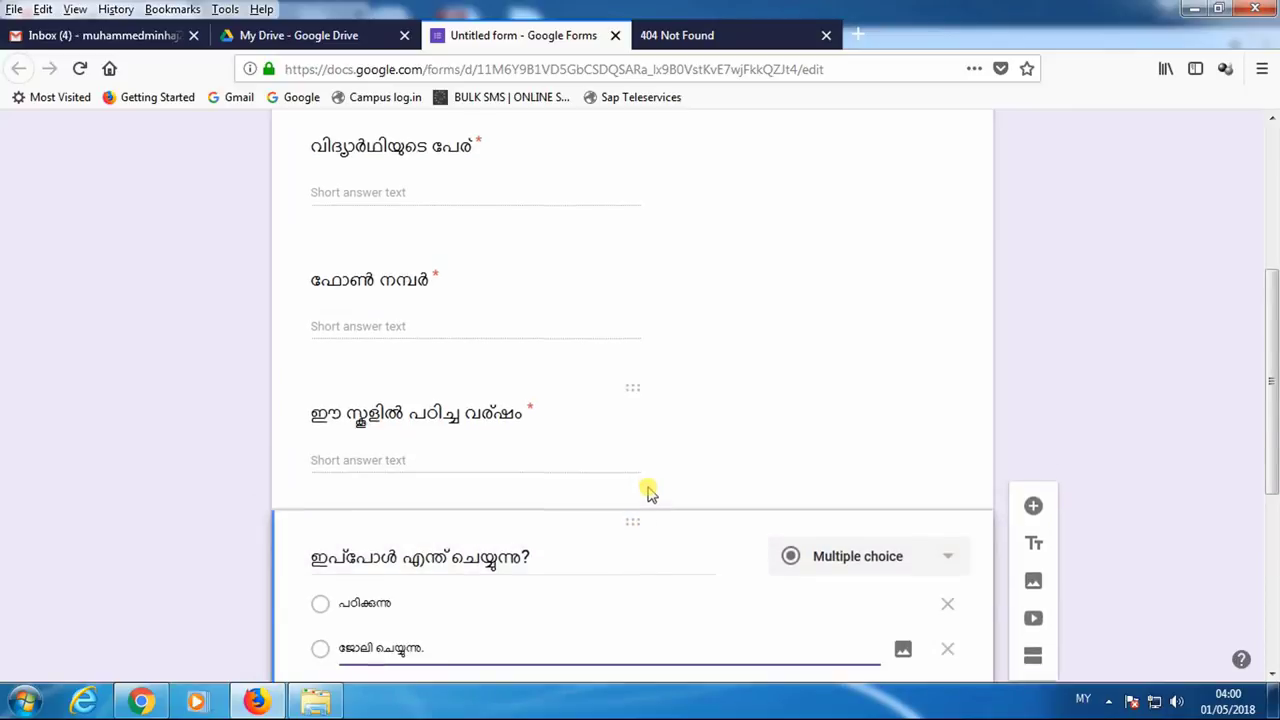
scroll(649, 489, up, 5)
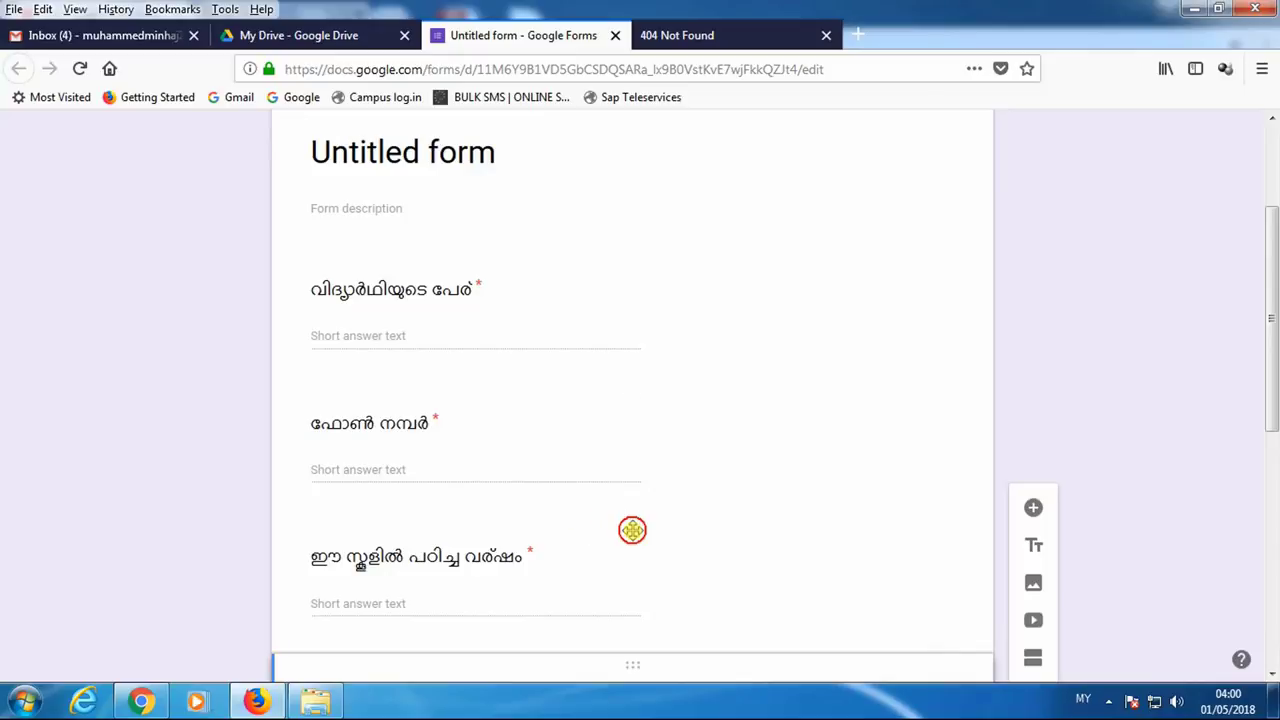
drag(632, 530, 674, 463)
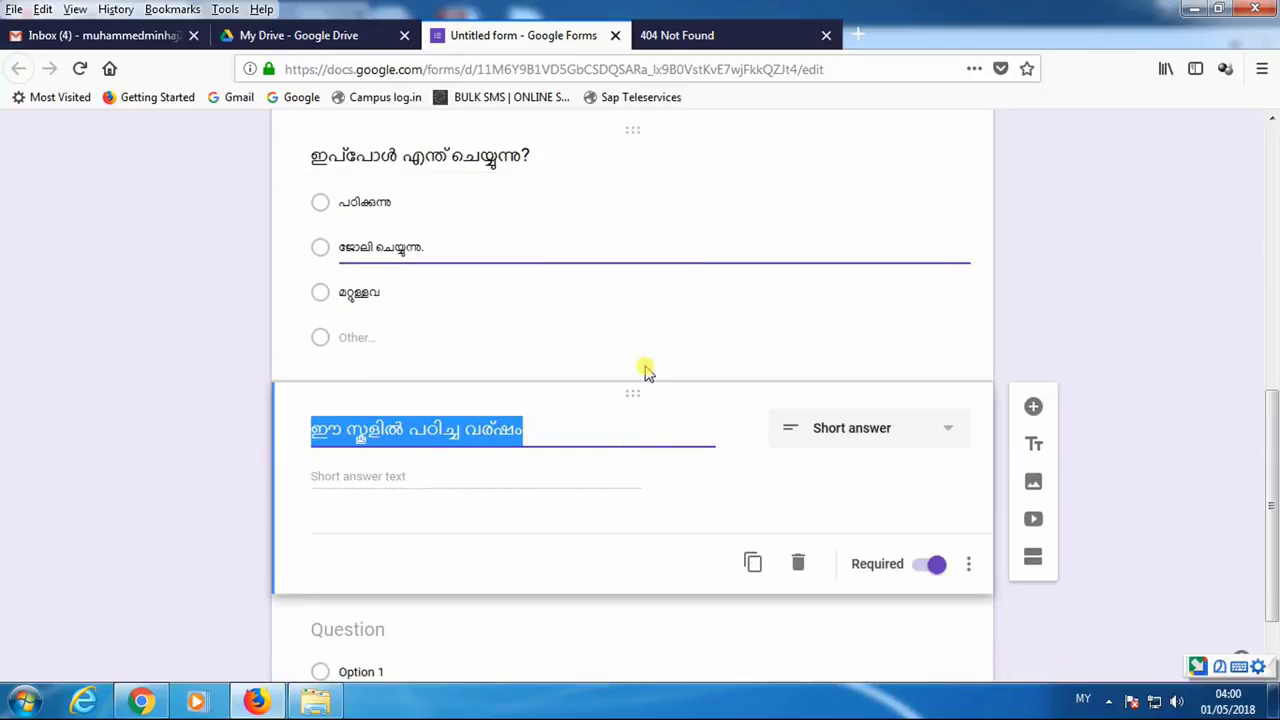
click(645, 372)
scroll(632, 533, down, 2)
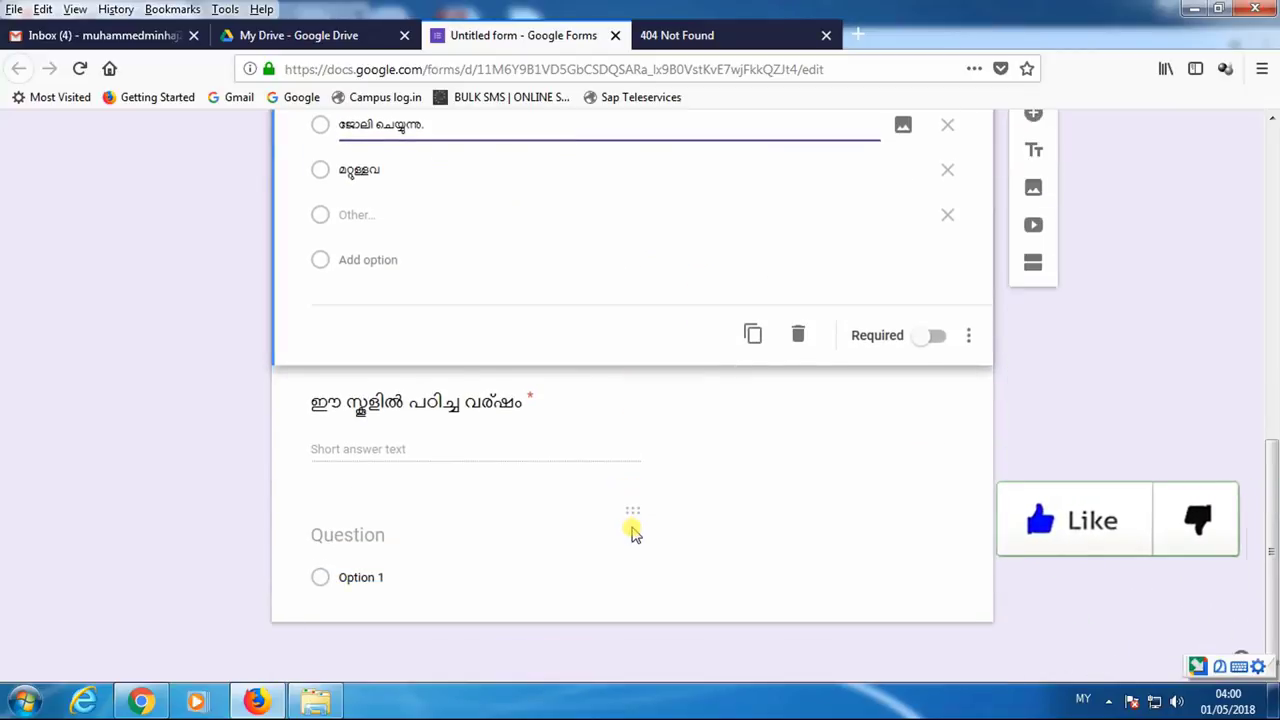
scroll(632, 530, up, 10)
click(638, 331)
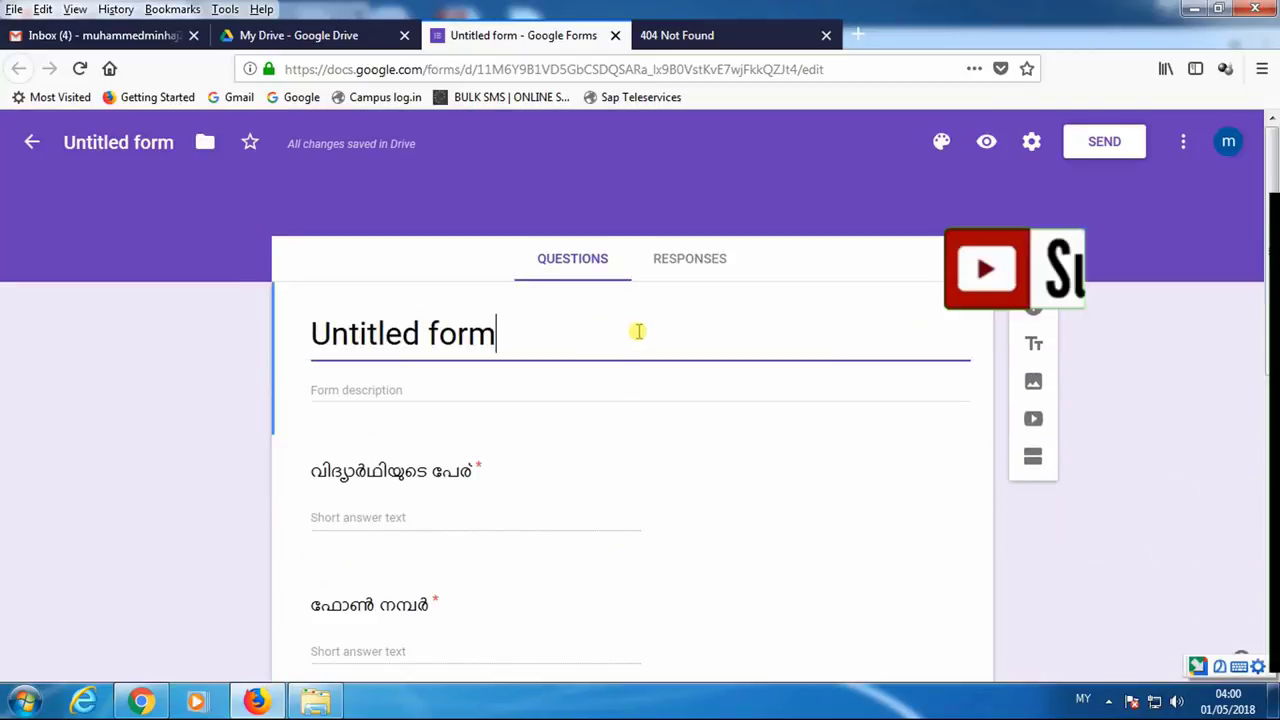
- Create a new response spreadsheet named 'alumni' from the Responses tab and allow the site's pop-ups
click(666, 275)
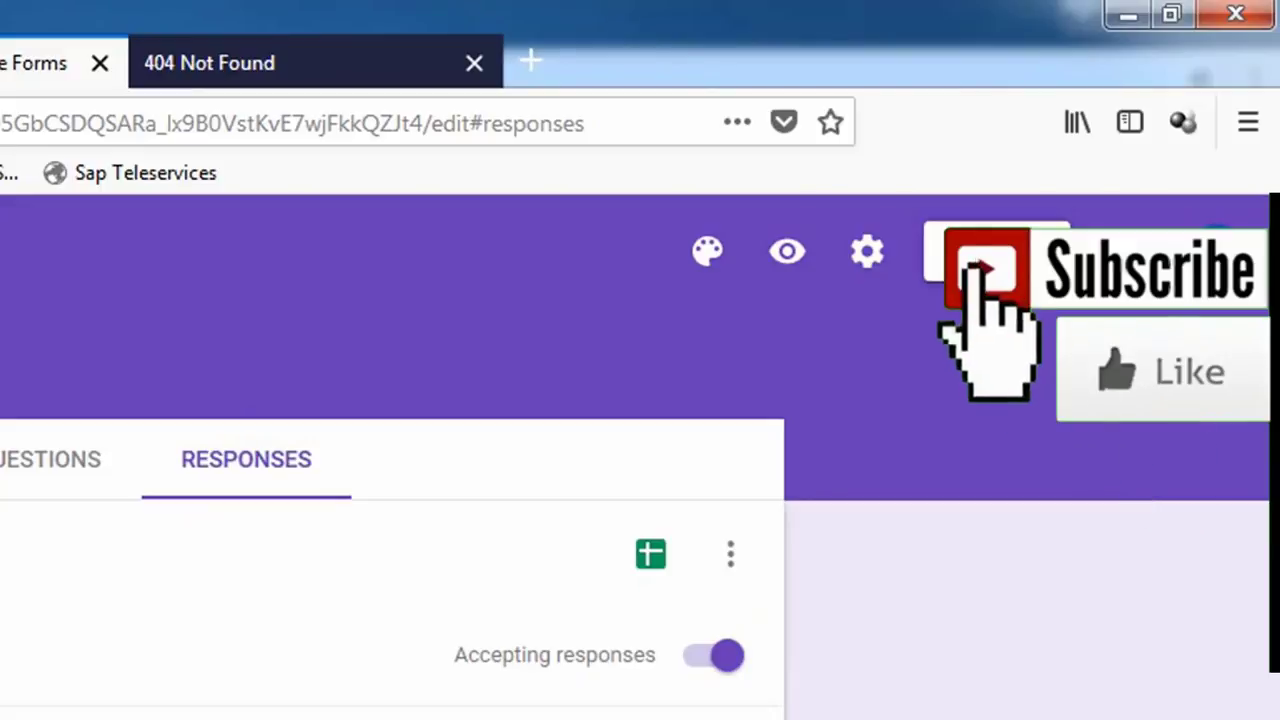
click(649, 558)
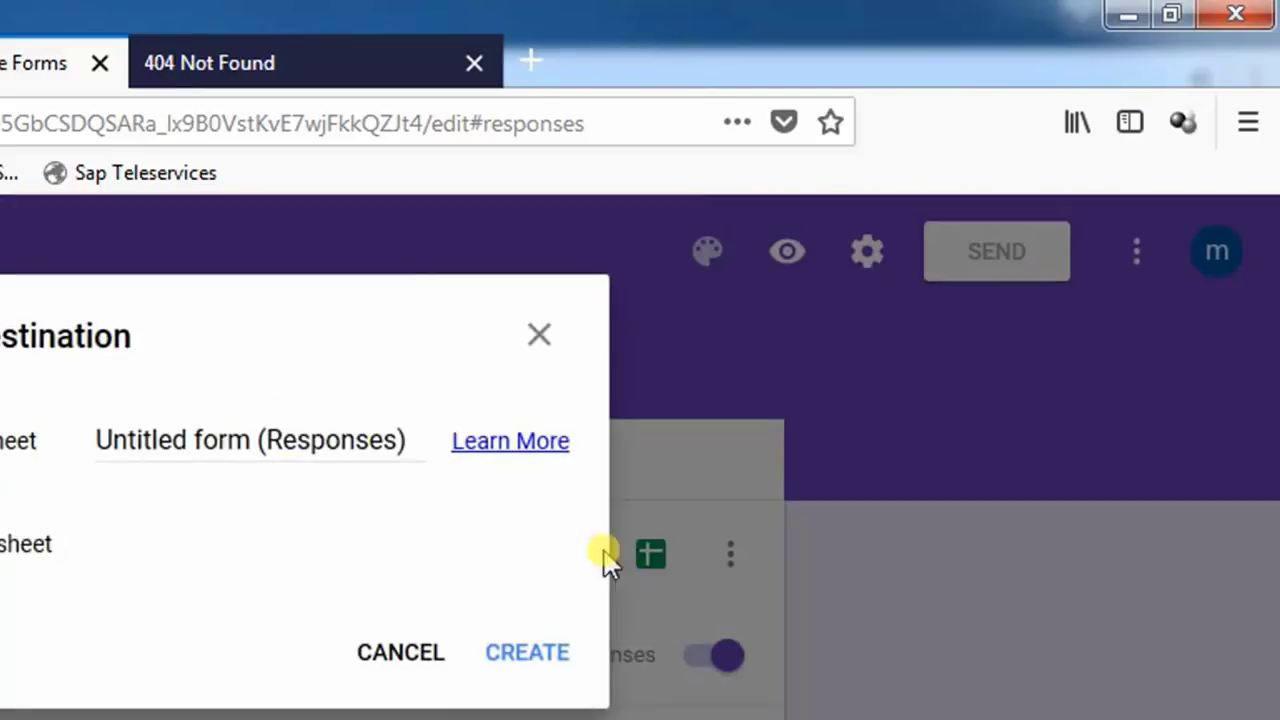
drag(414, 443, 17, 445)
text(Al)
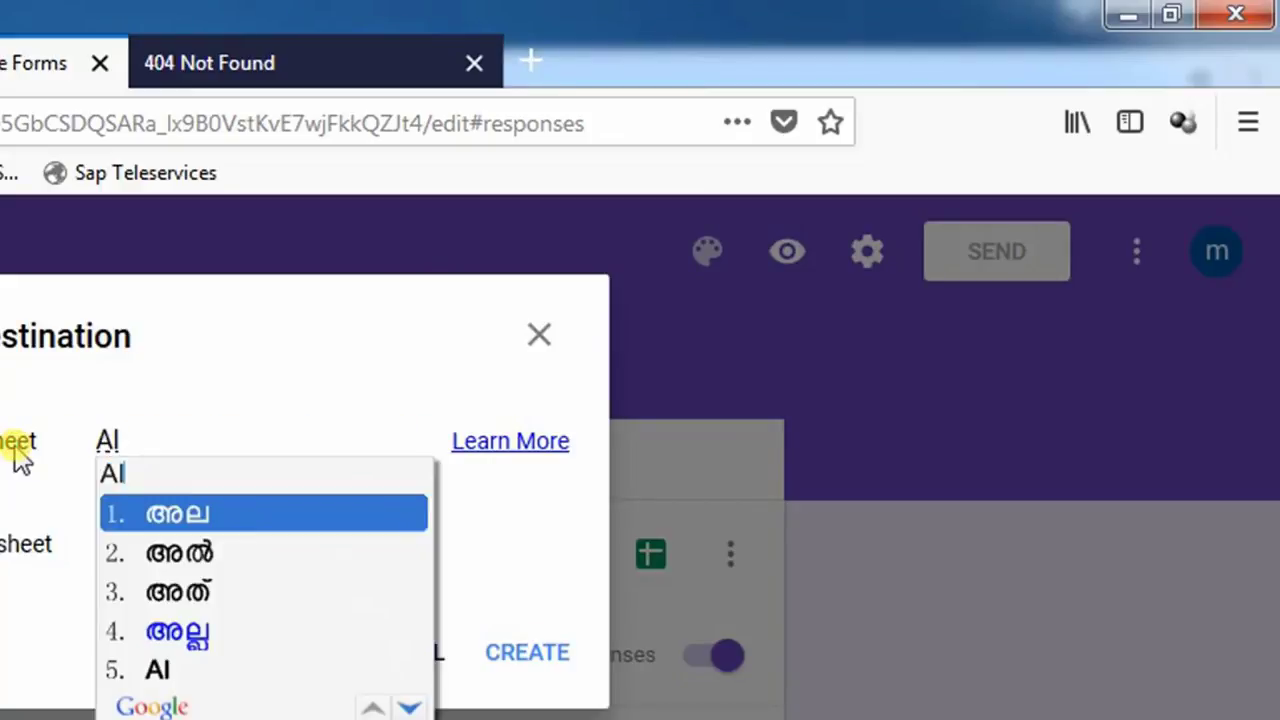
key(BackSpace)
key(BackSpace)
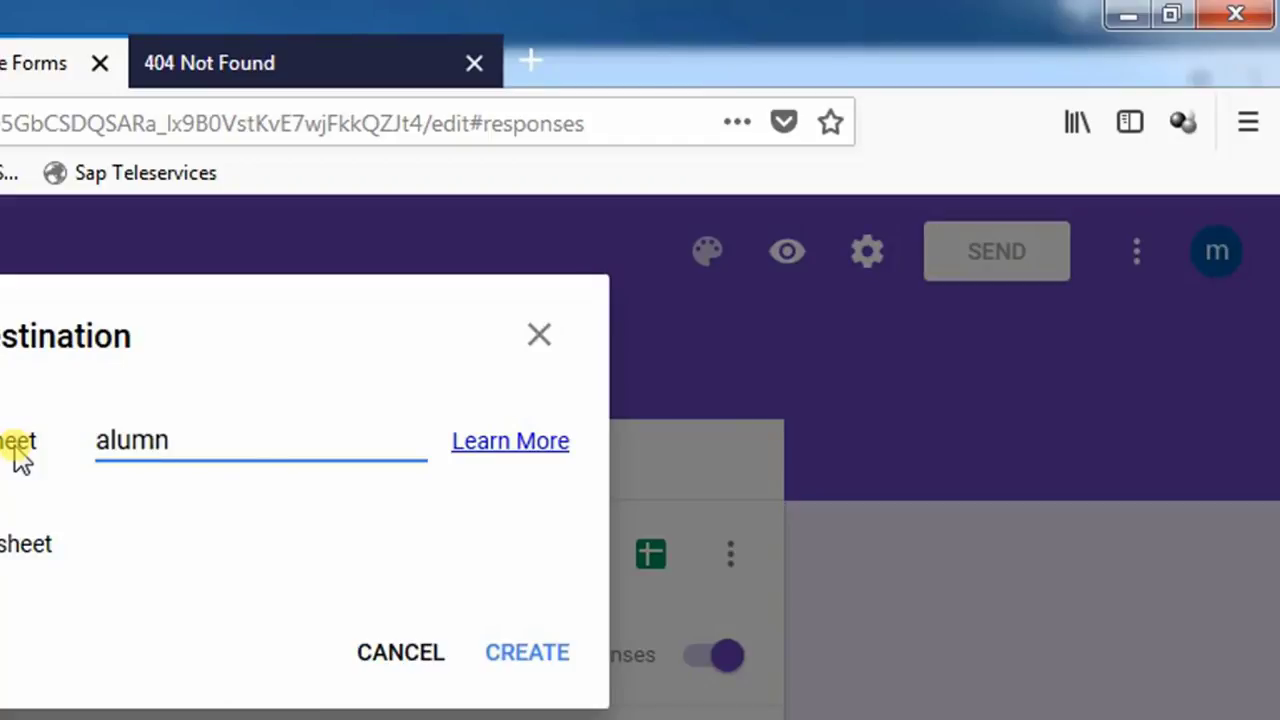
text(alumni)
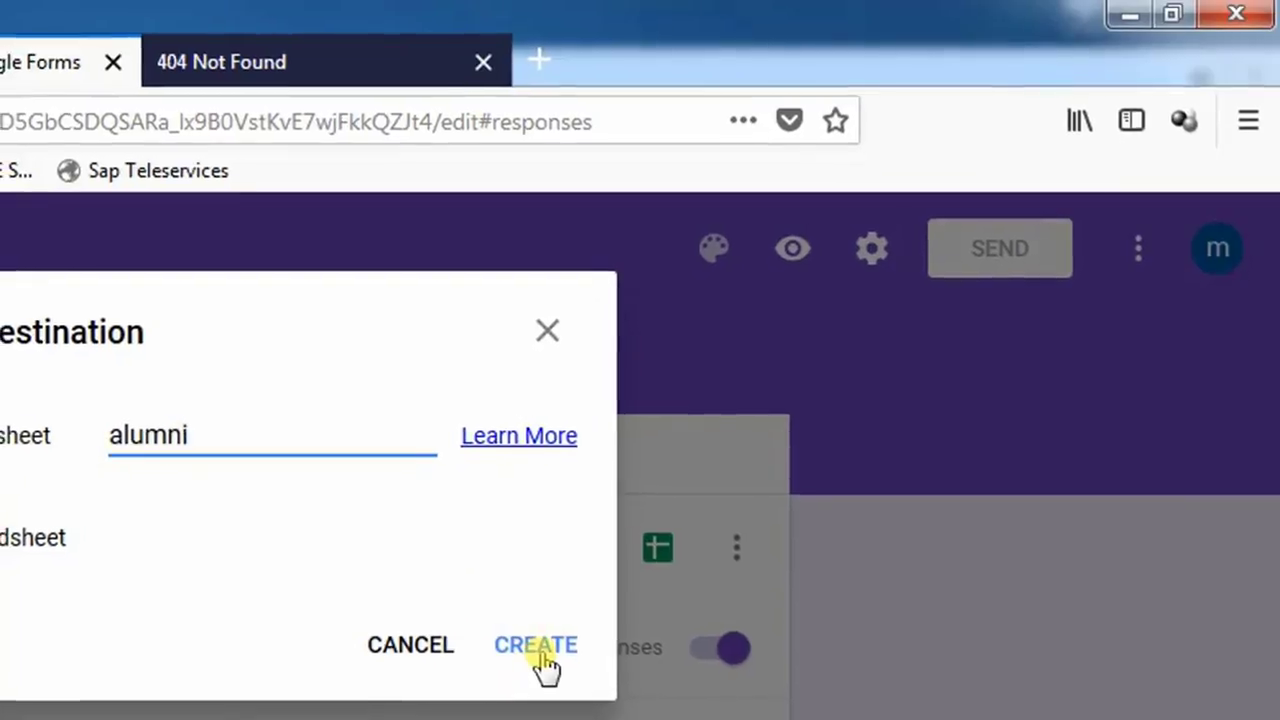
click(538, 656)
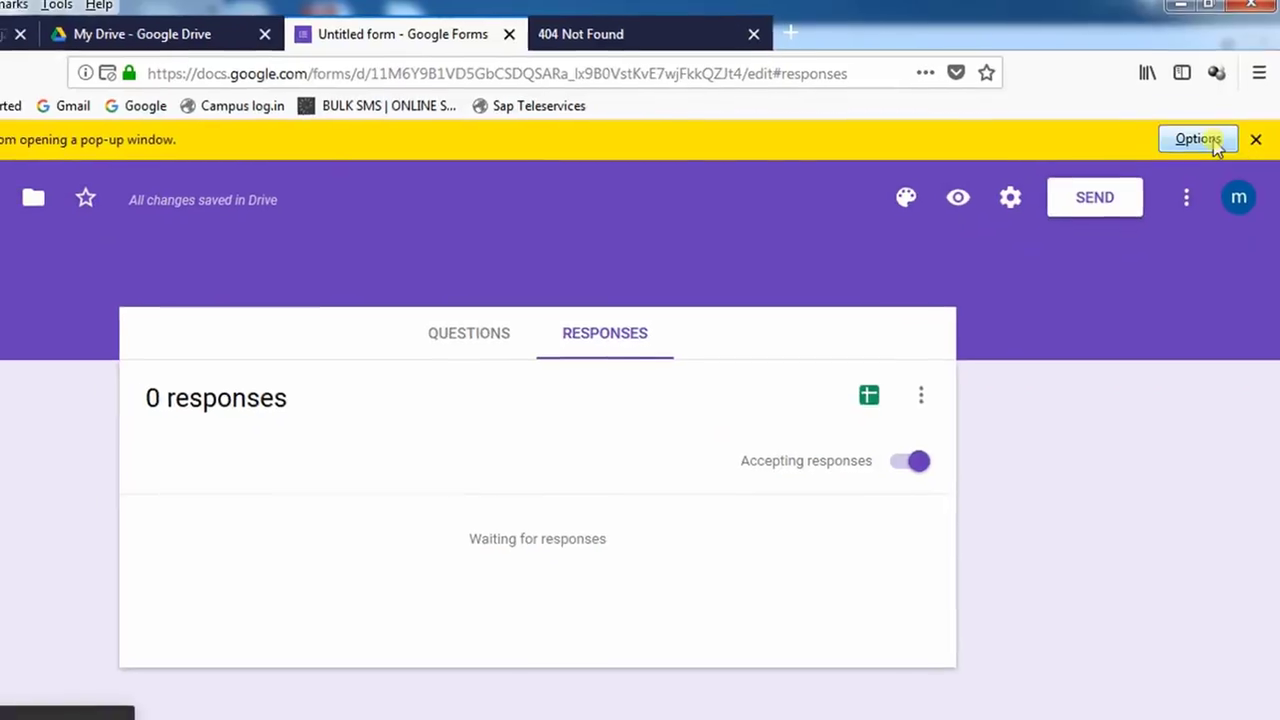
click(1198, 139)
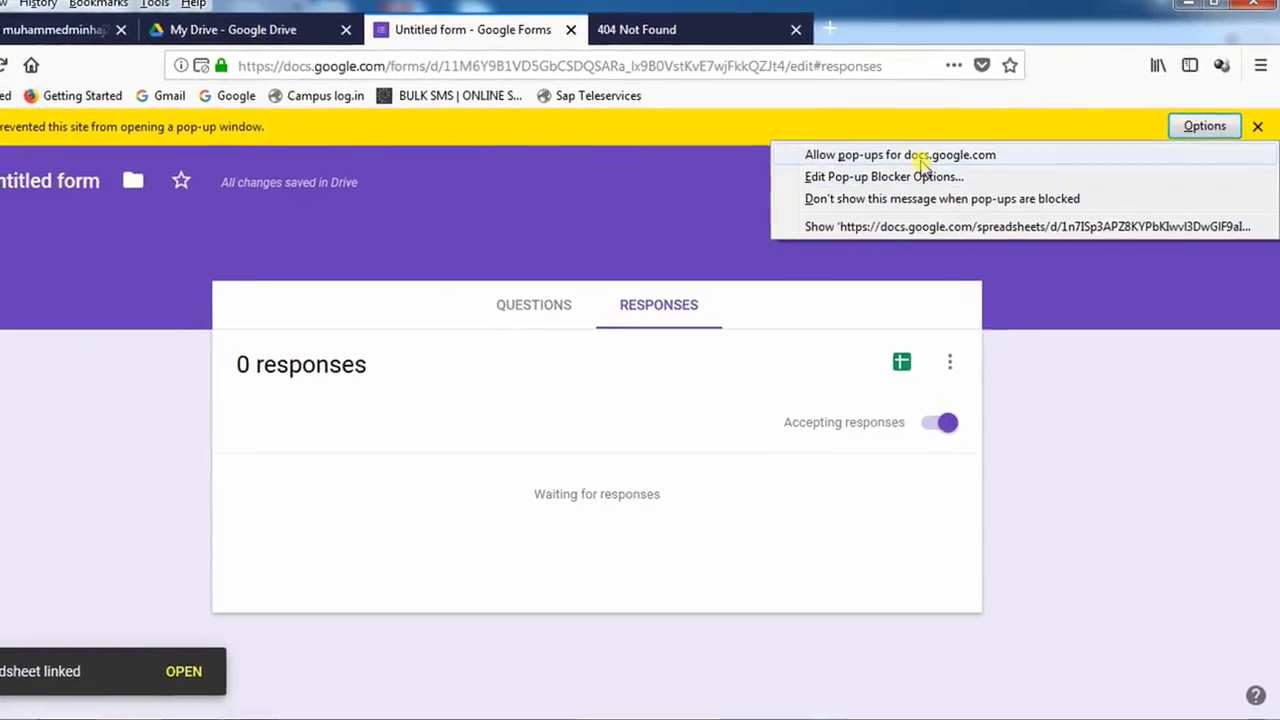
click(890, 167)
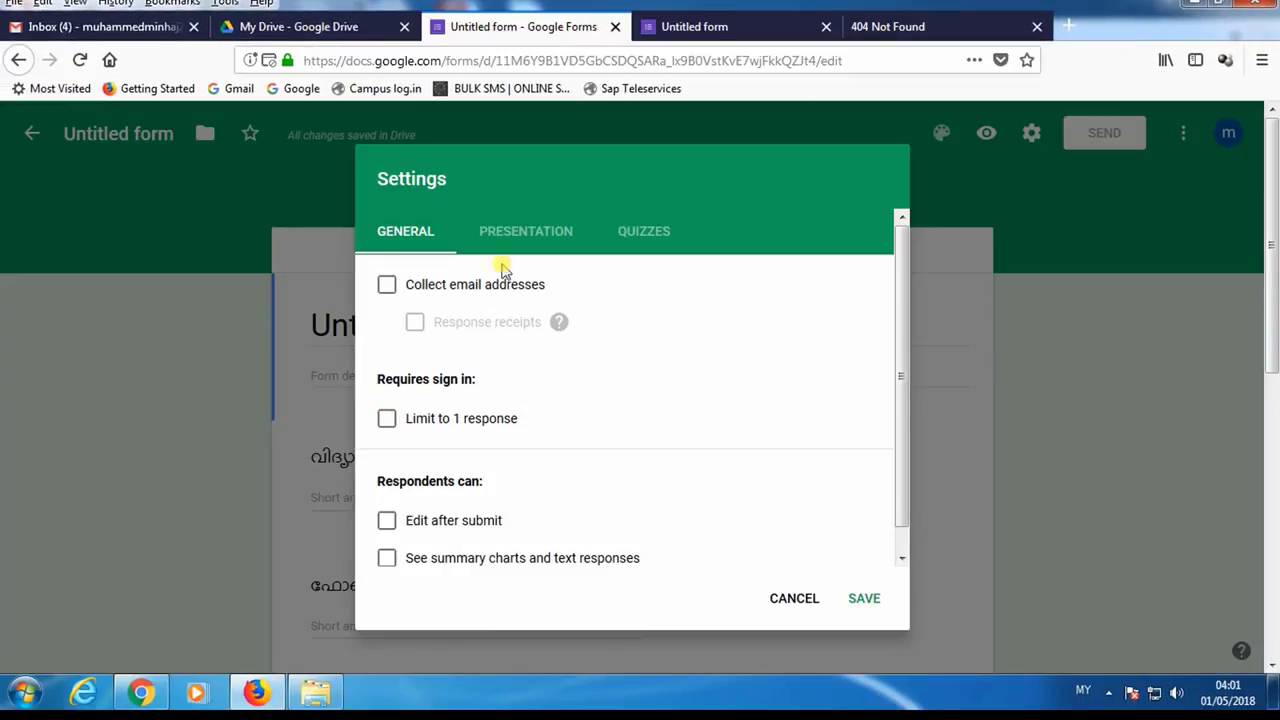
- Check the Presentation and Quizzes settings, leave 'Limit to 1 response' off, and save
click(517, 232)
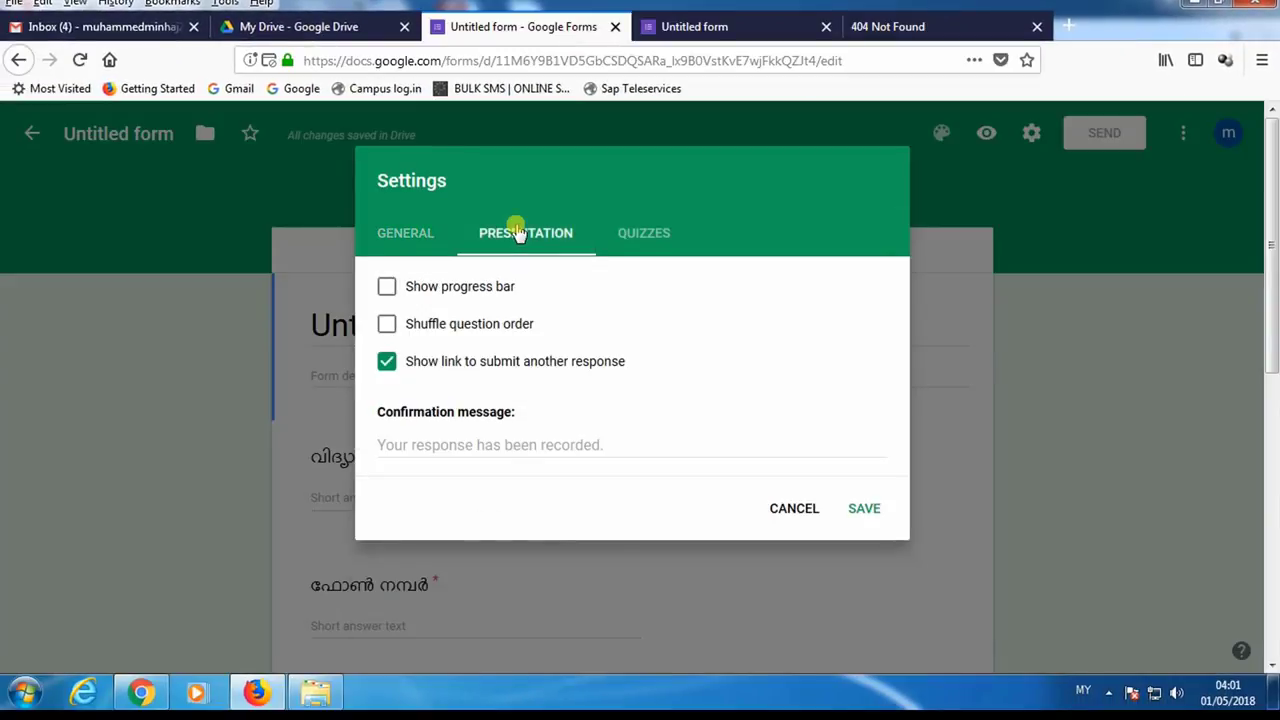
click(640, 240)
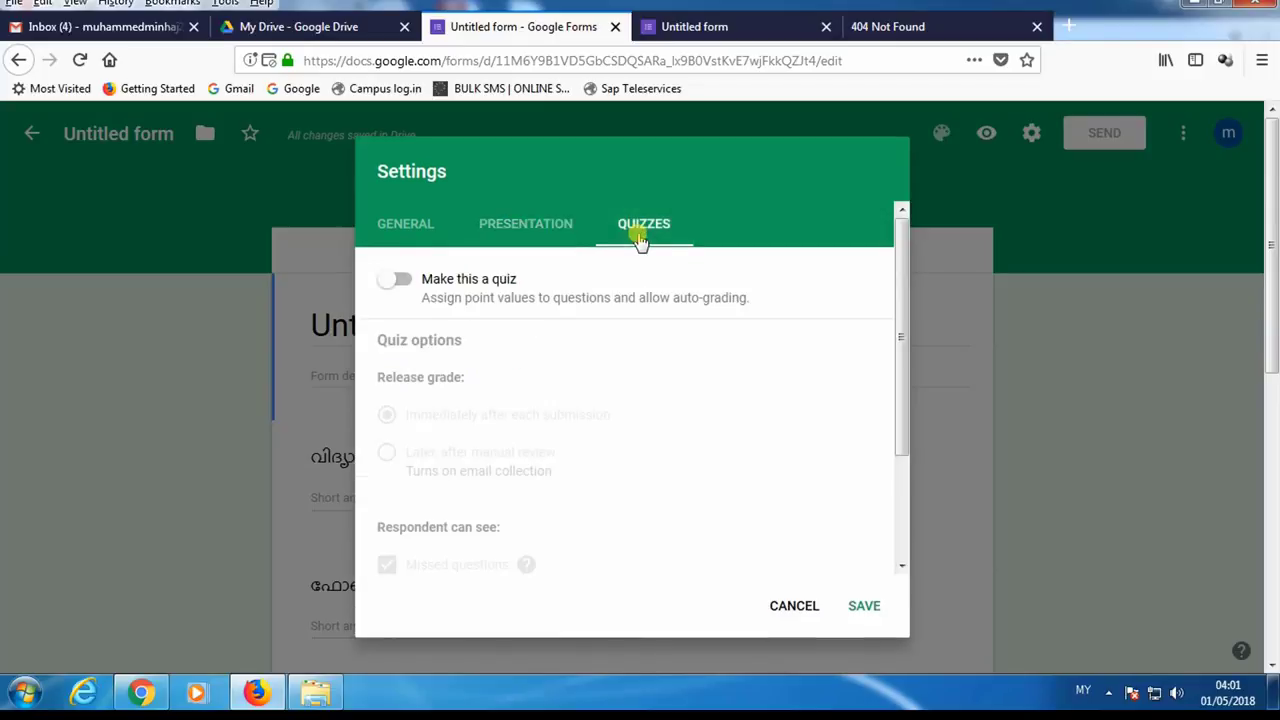
click(398, 238)
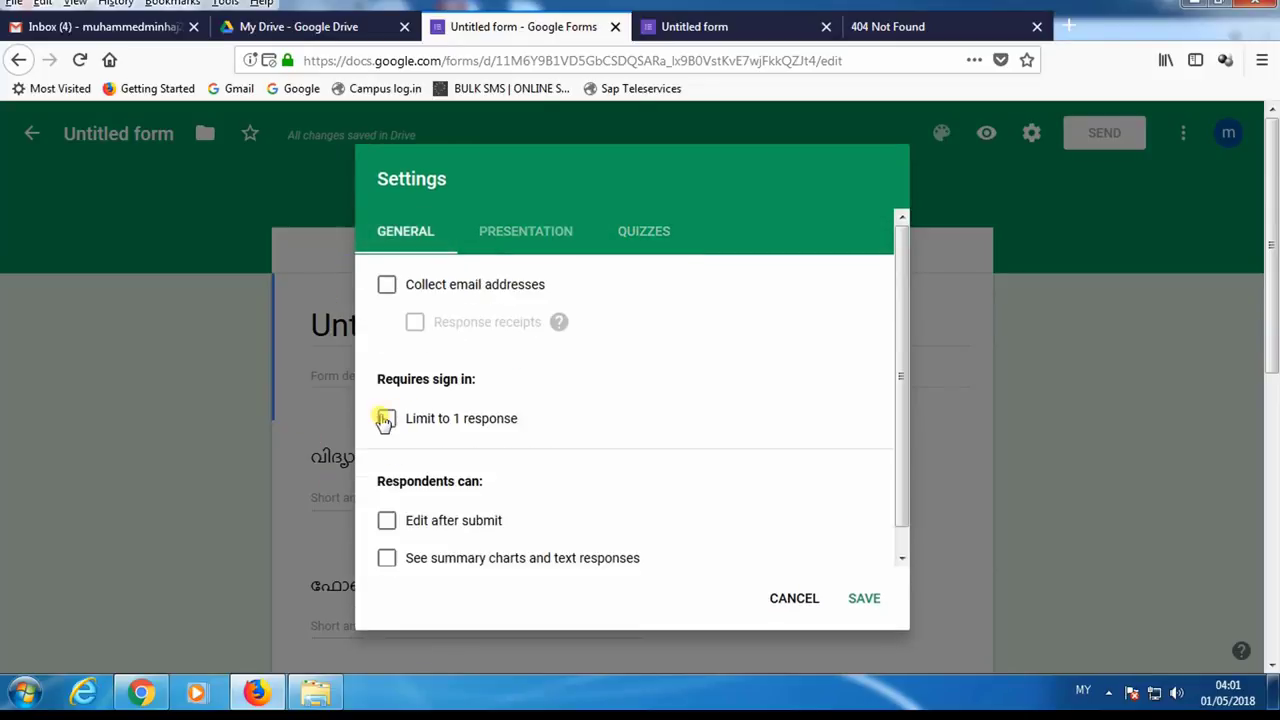
click(385, 419)
click(386, 419)
click(864, 599)
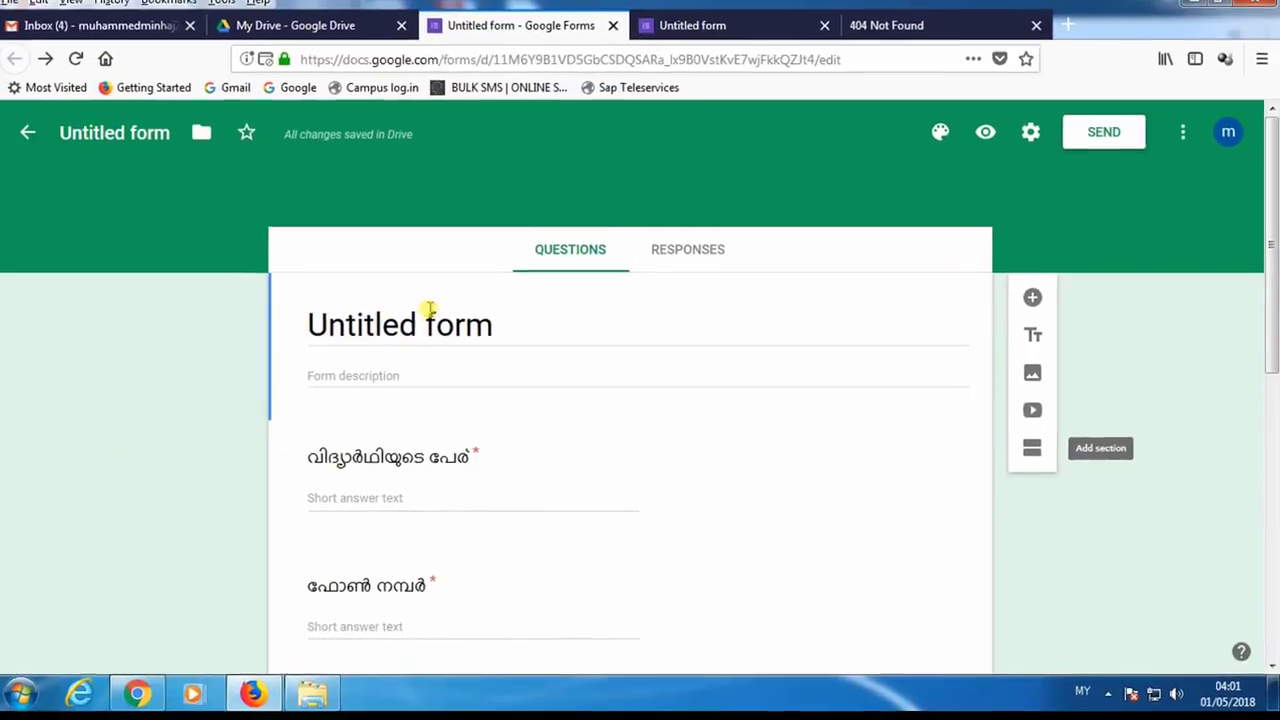
- Start adding an image to the new blank question, uploading it from the computer
scroll(424, 429, down, 6)
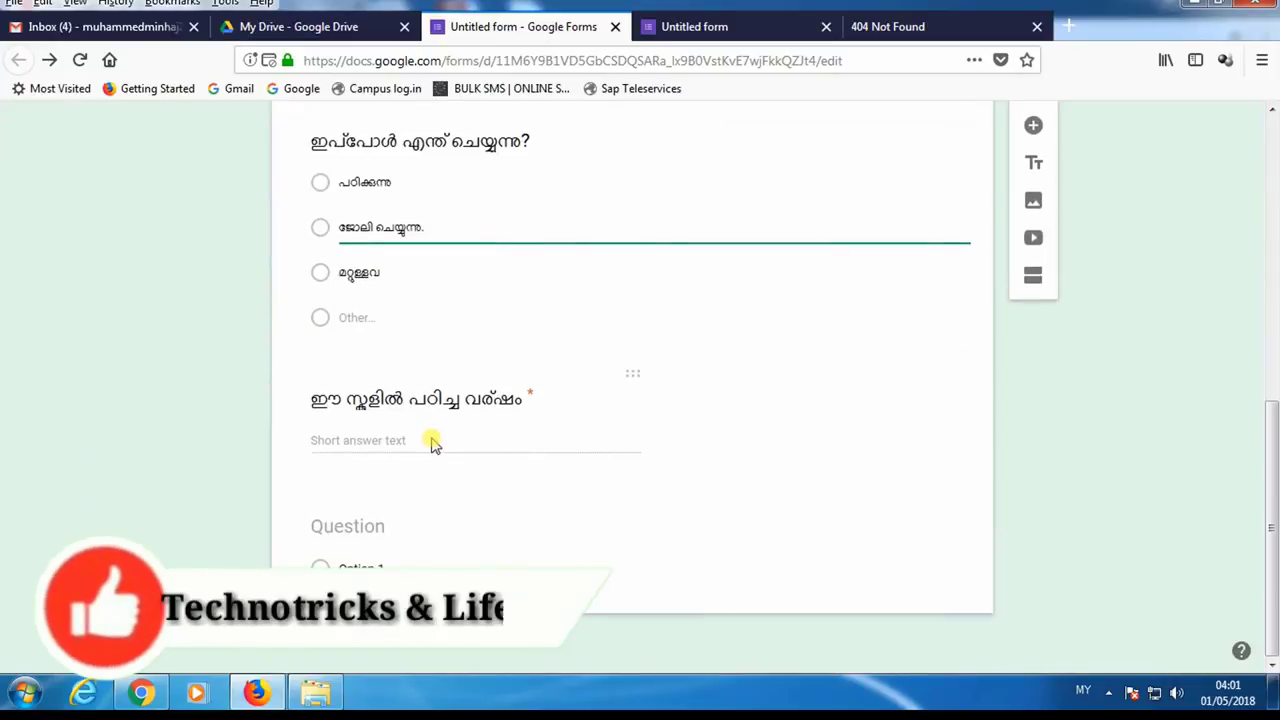
click(364, 530)
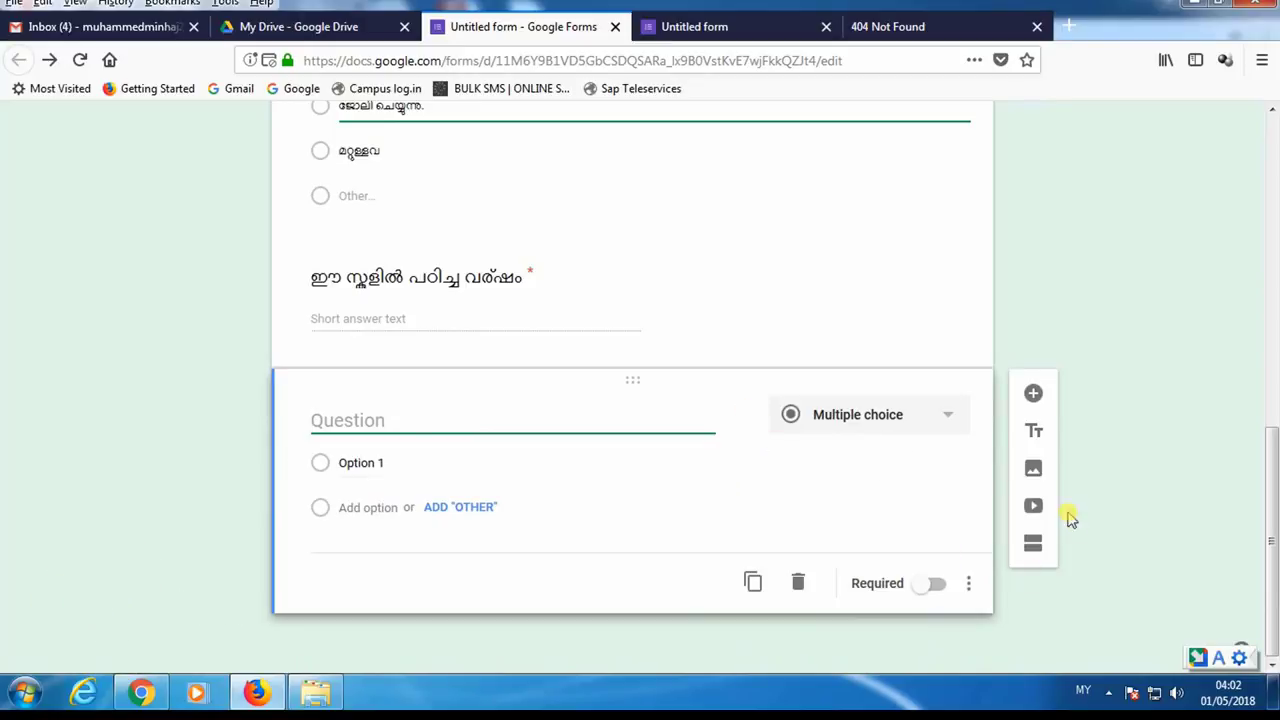
click(1034, 472)
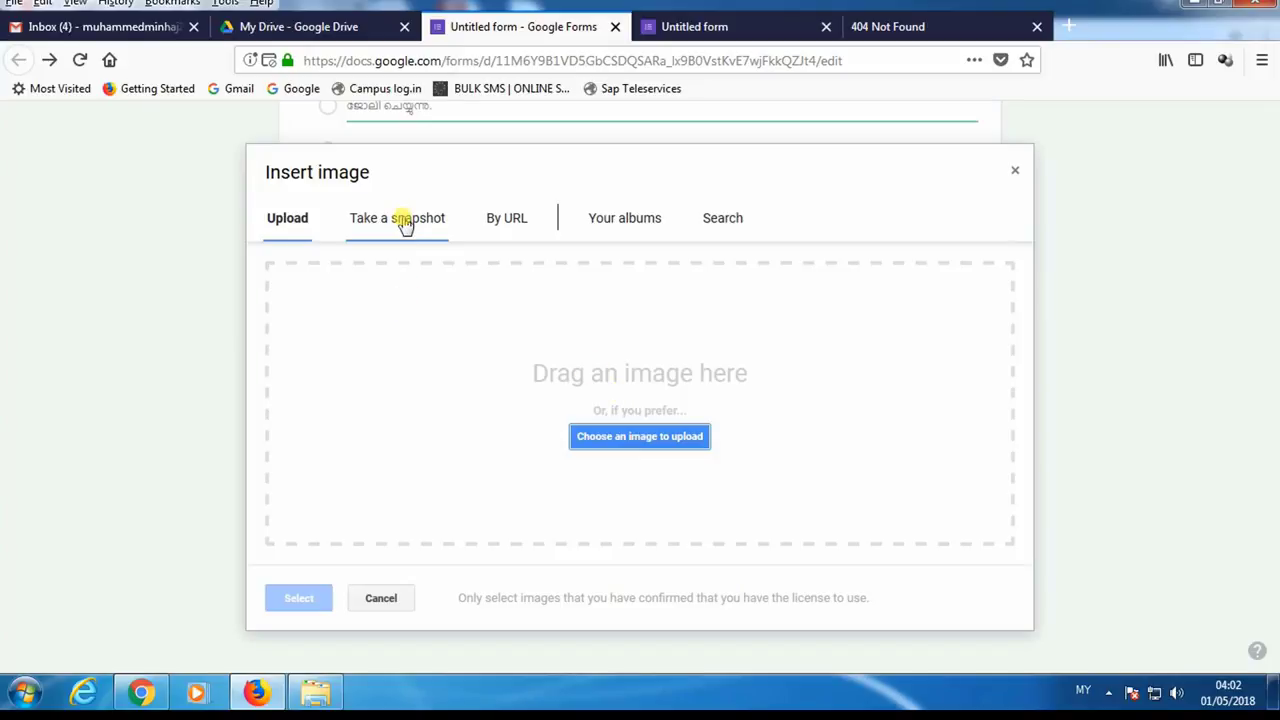
click(642, 435)
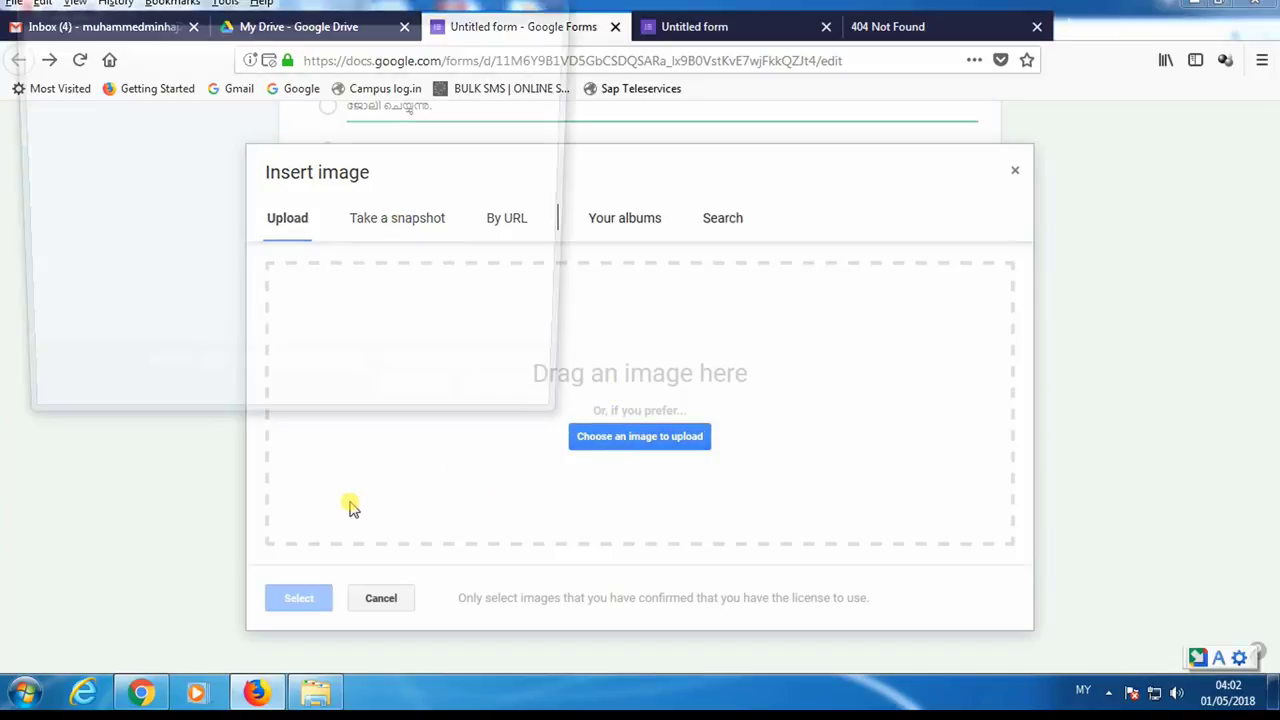
- Upload the 'google map final' image from the wohss > MT folder
click(250, 218)
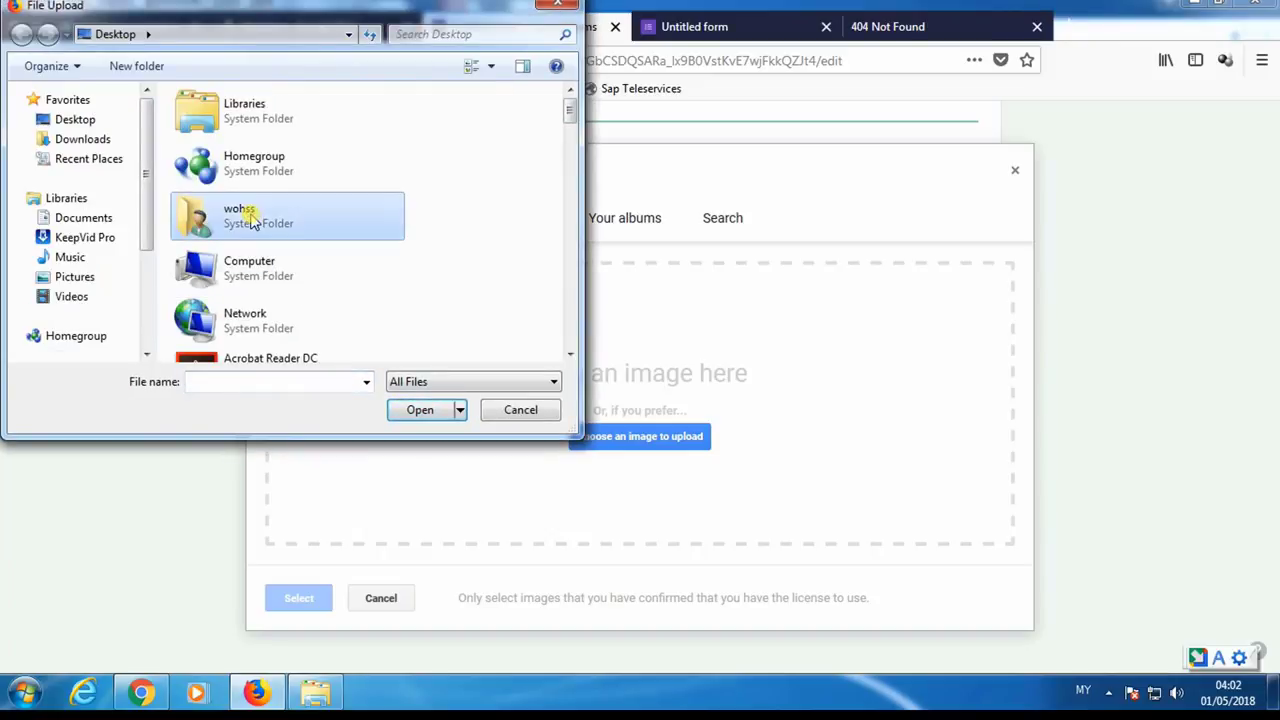
double_click(252, 220)
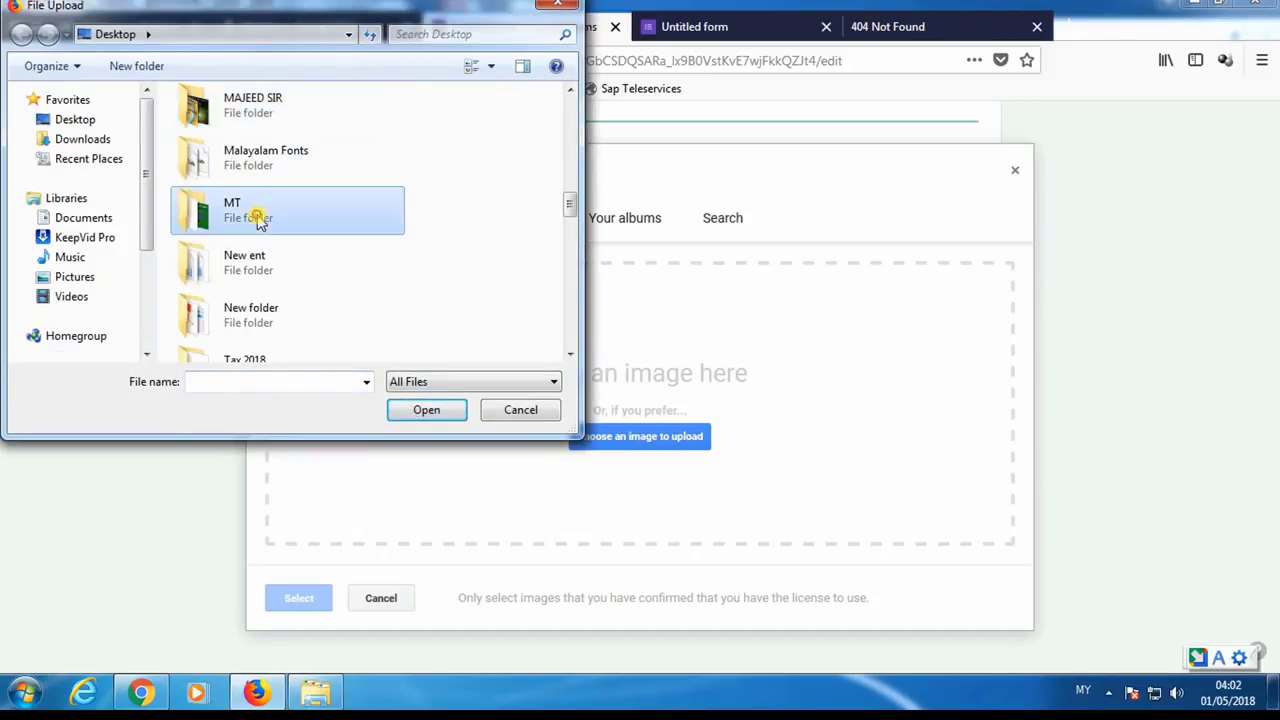
double_click(252, 212)
scroll(350, 224, down, 3)
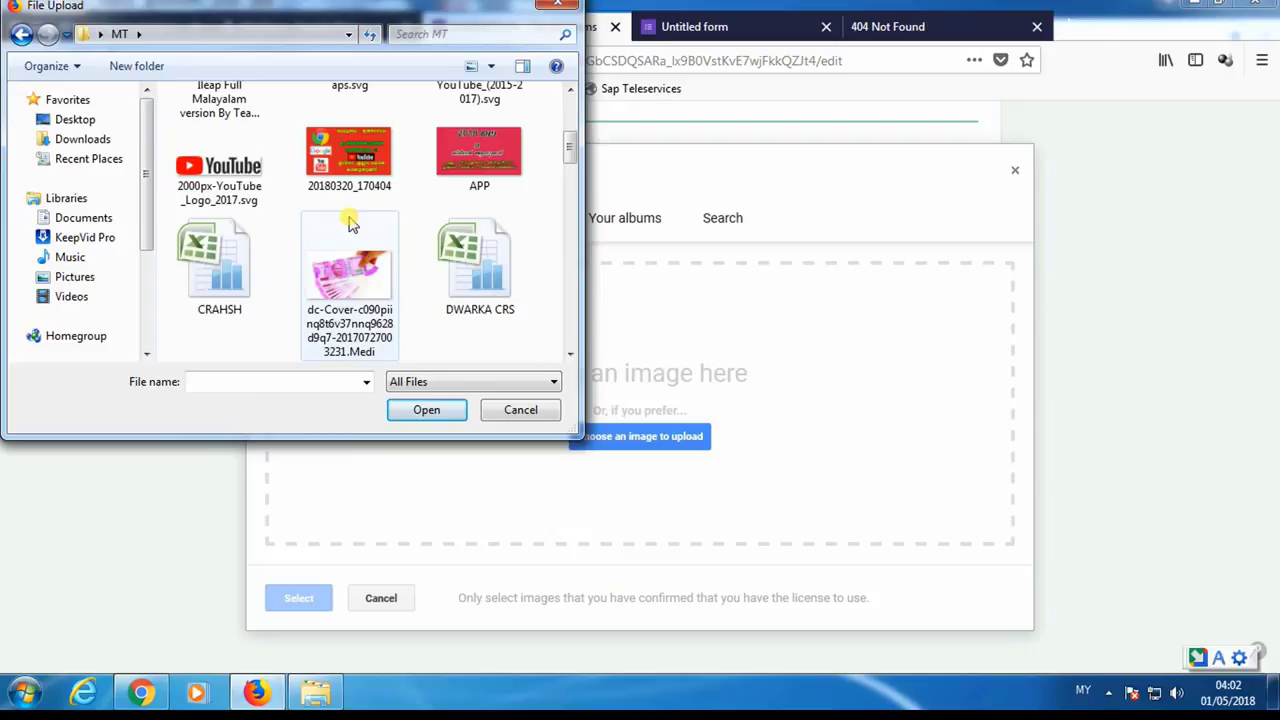
scroll(350, 224, down, 7)
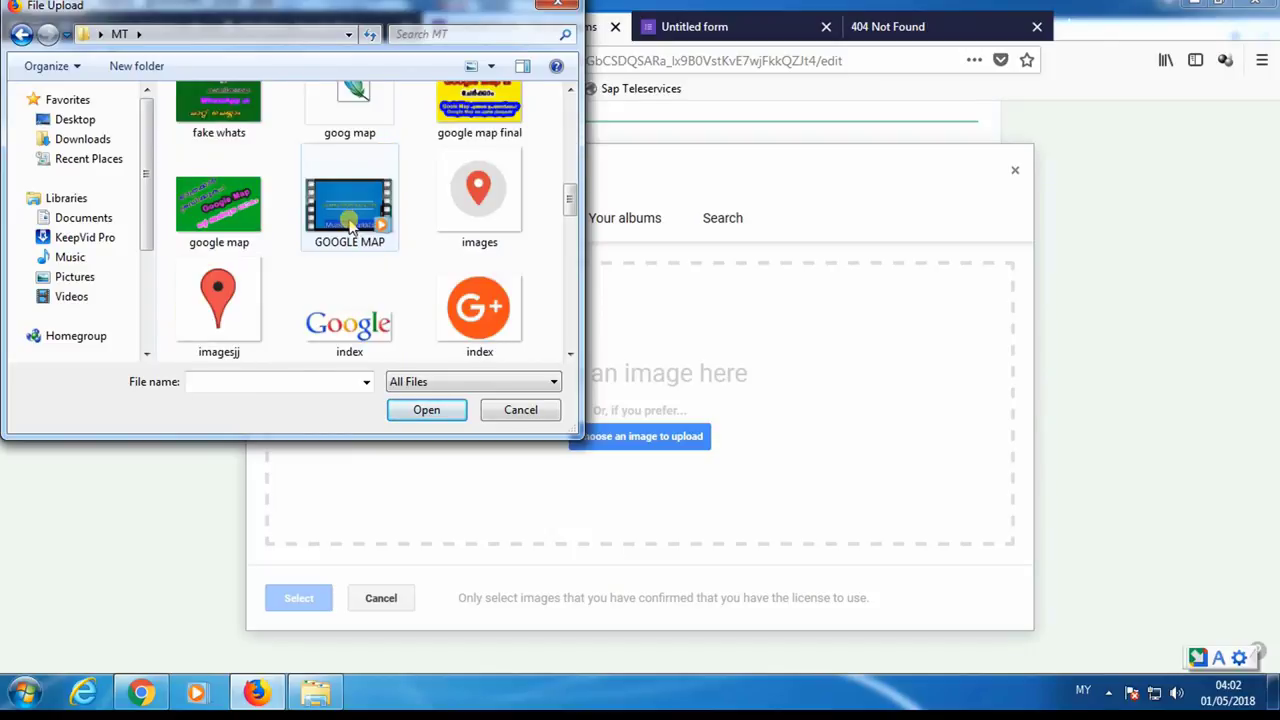
scroll(350, 226, up, 1)
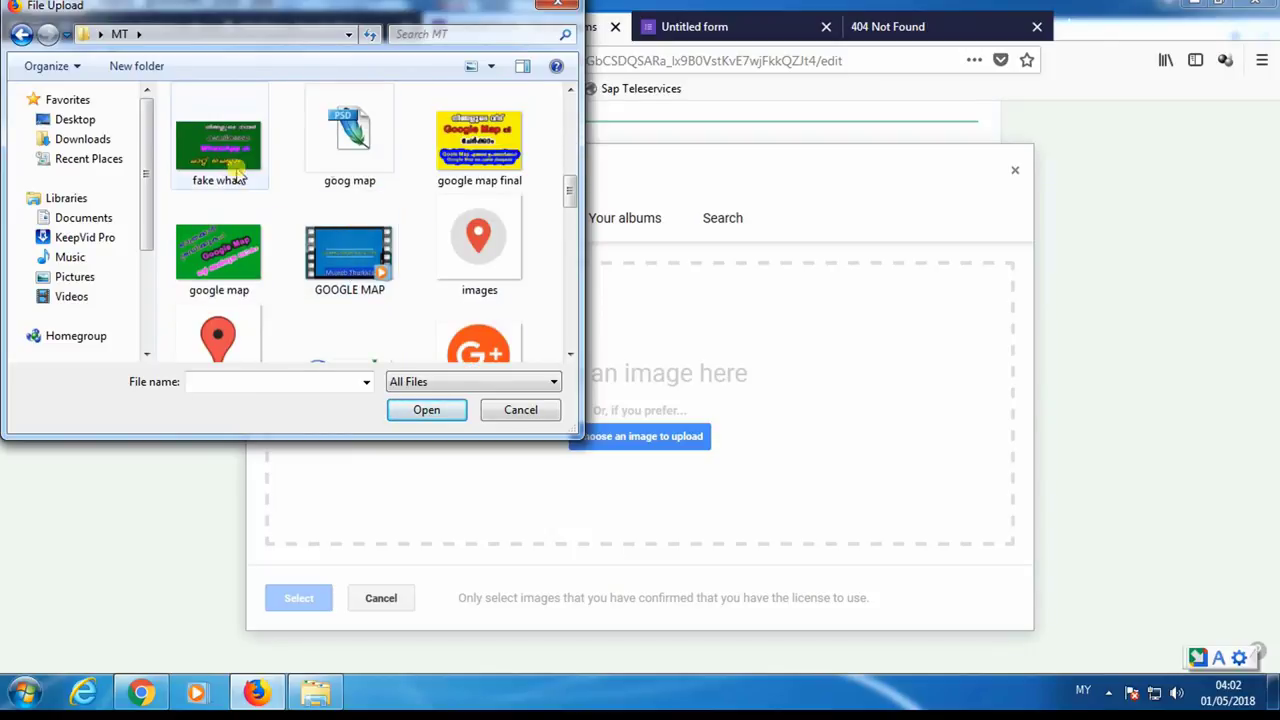
click(479, 142)
click(408, 410)
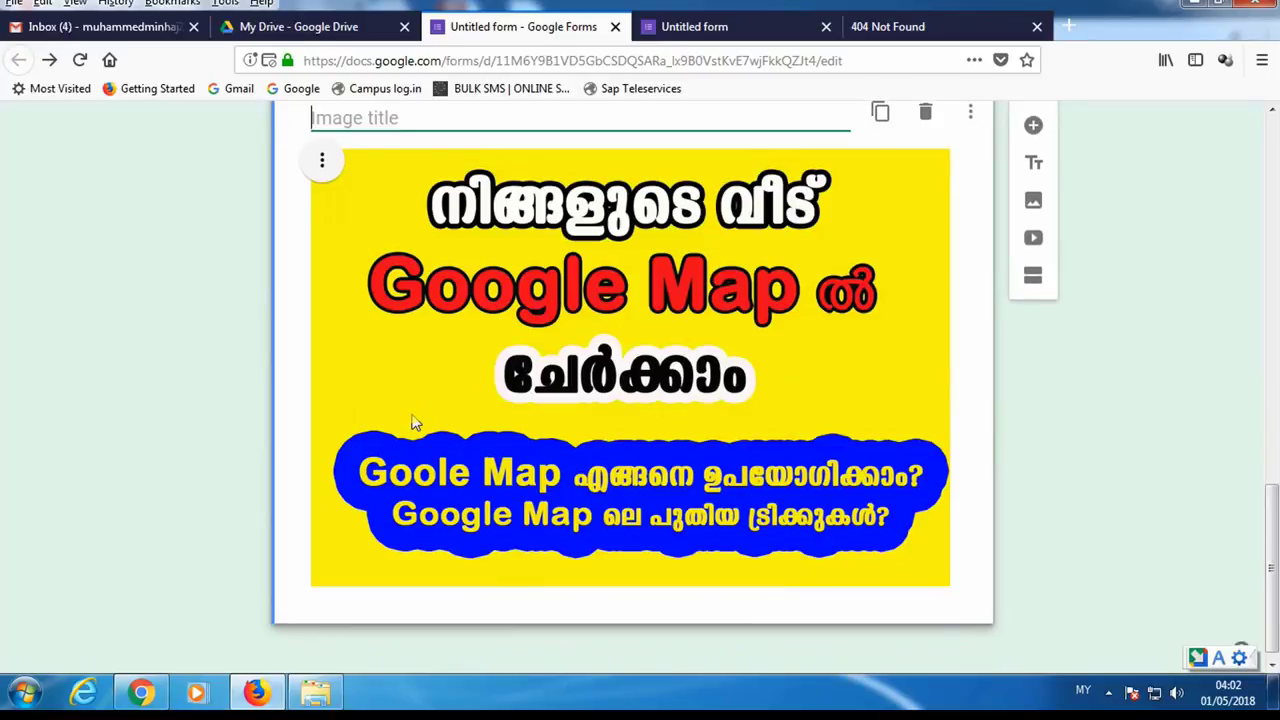
- Delete the Google Map poster image from the form
scroll(415, 422, up, 5)
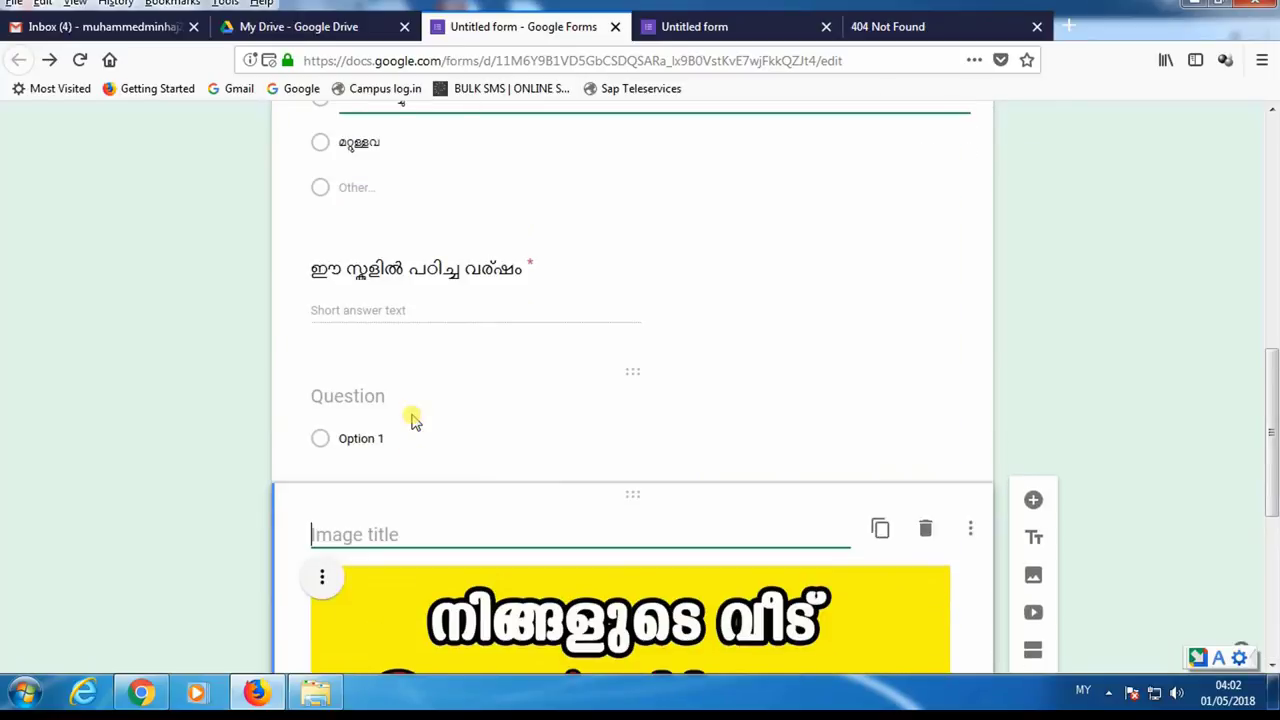
scroll(420, 428, down, 2)
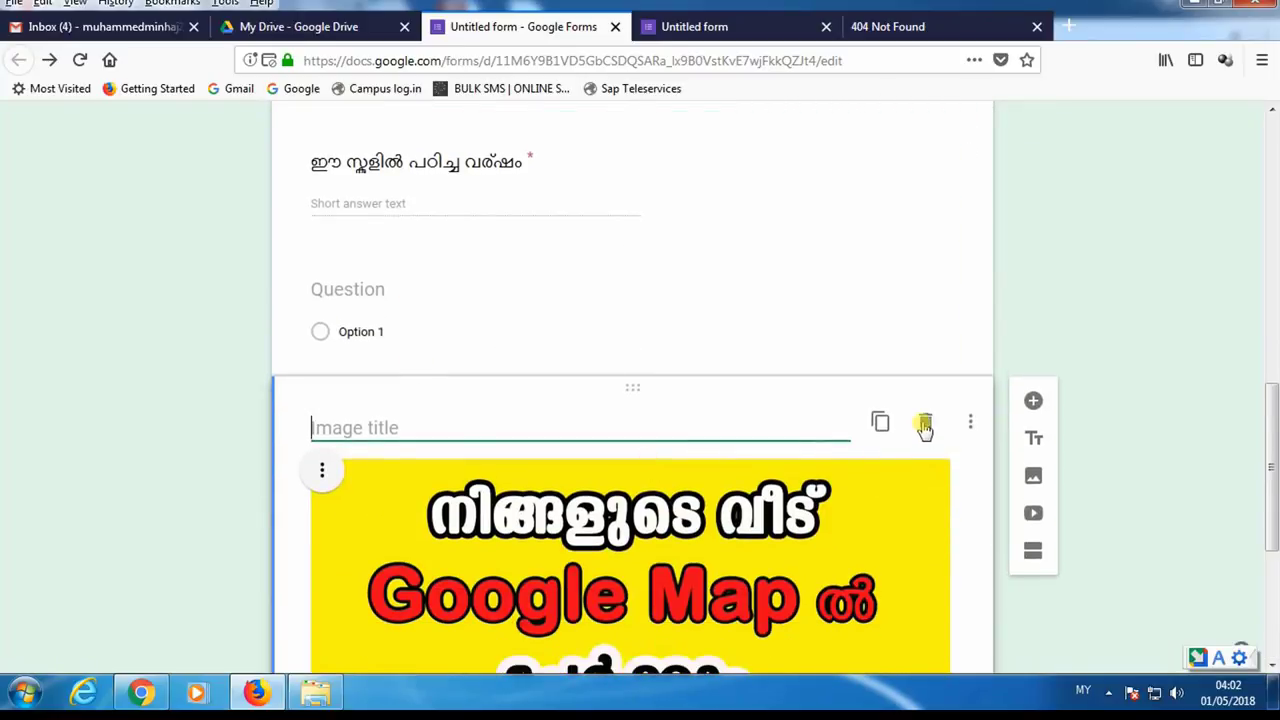
click(925, 425)
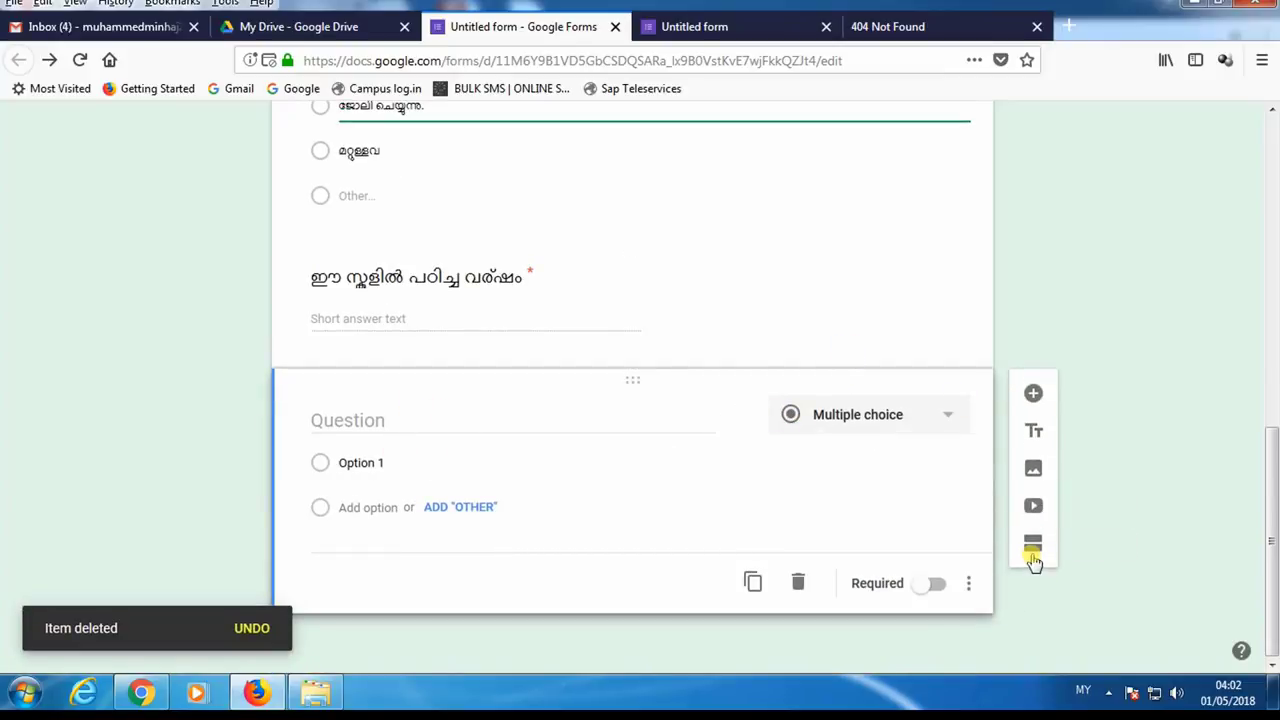
- Set the blank multiple-choice question as required
click(930, 584)
click(928, 586)
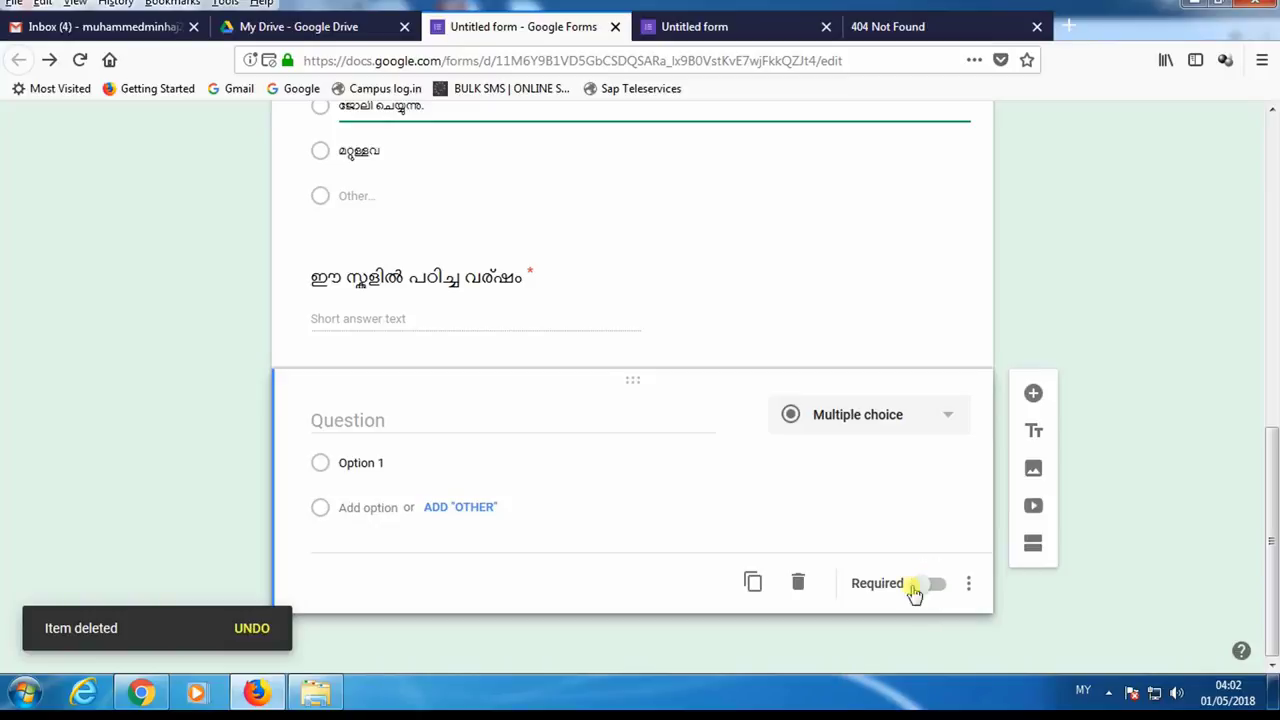
click(930, 586)
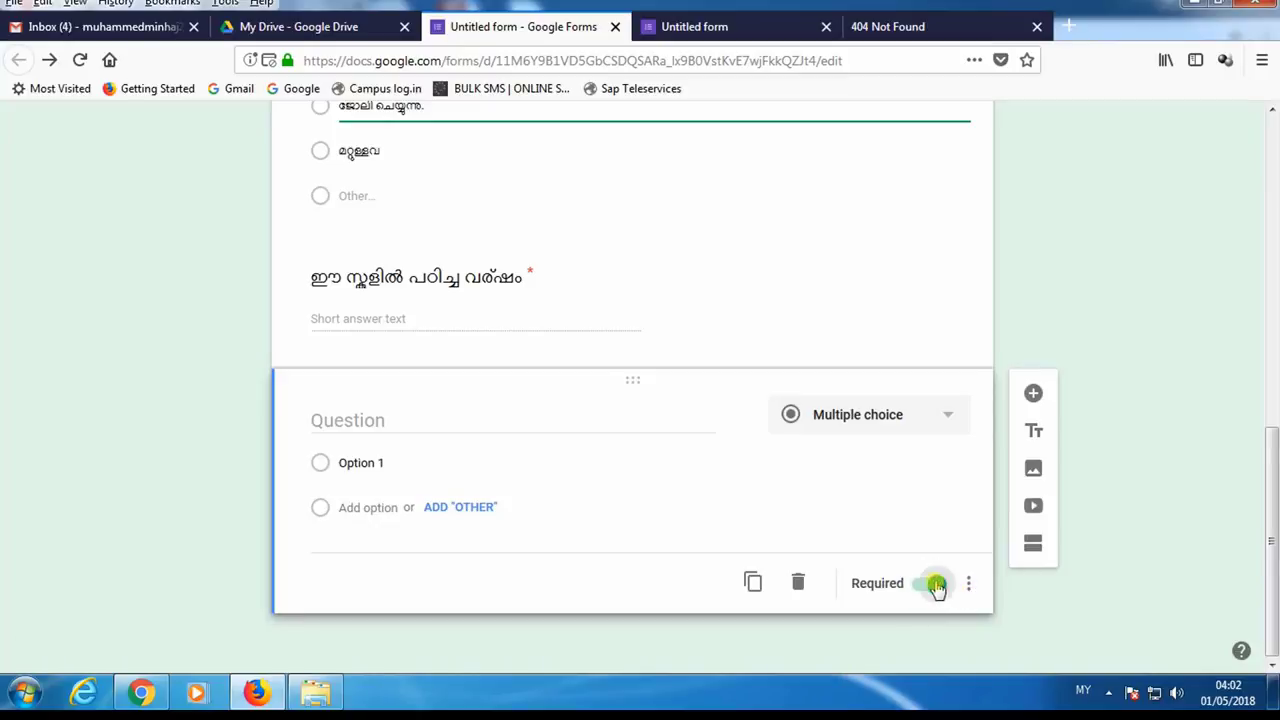
click(938, 585)
scroll(740, 400, up, 3)
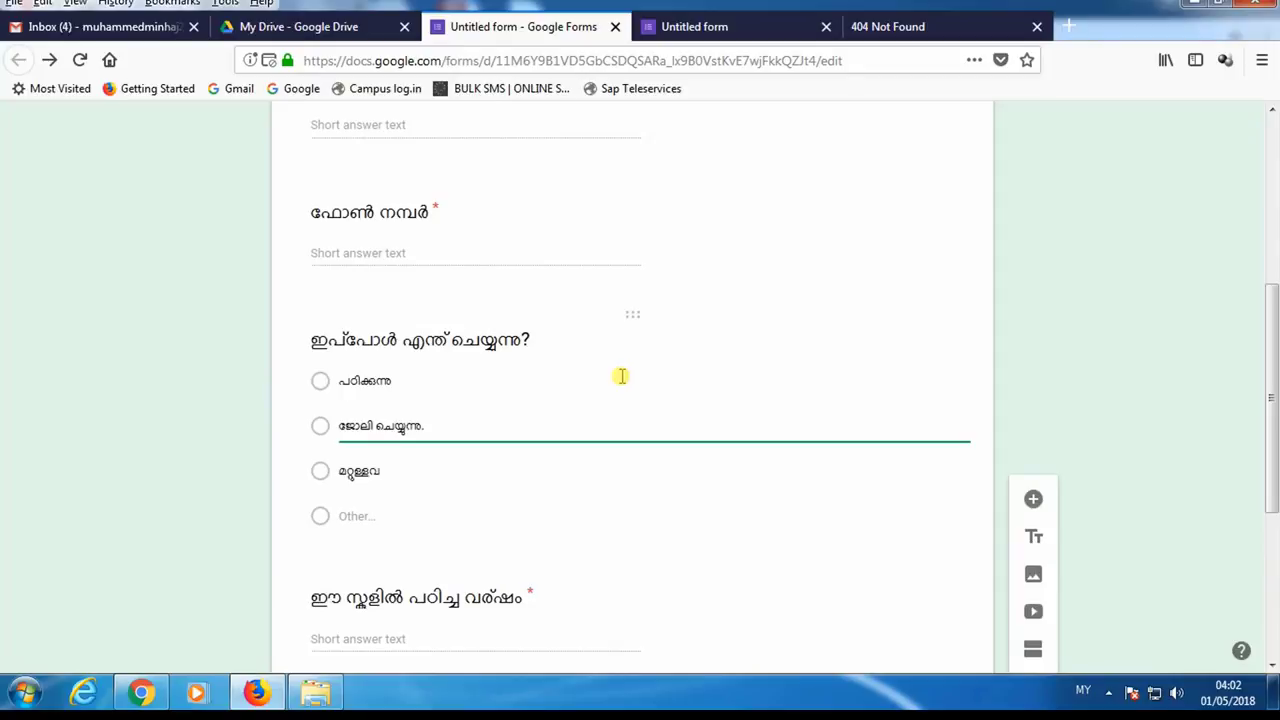
scroll(621, 376, up, 3)
scroll(621, 520, down, 1)
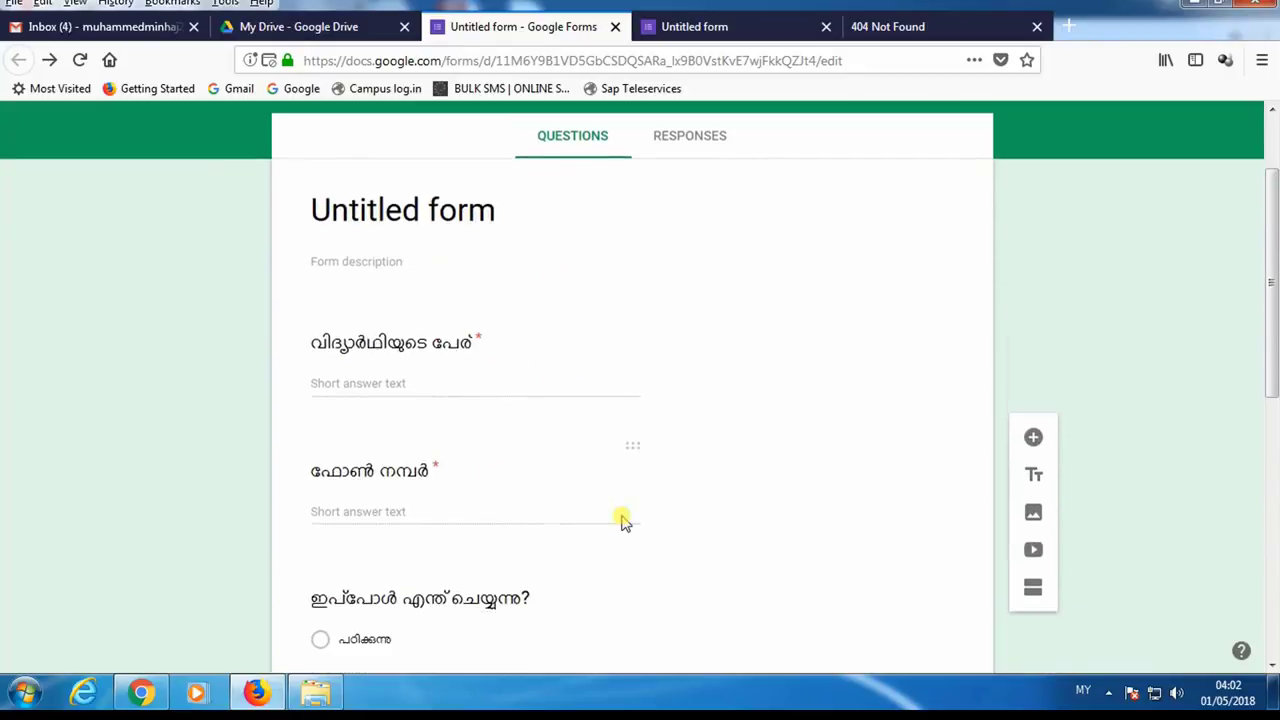
- Turn off response validation on the phone number question
scroll(621, 520, down, 2)
click(418, 334)
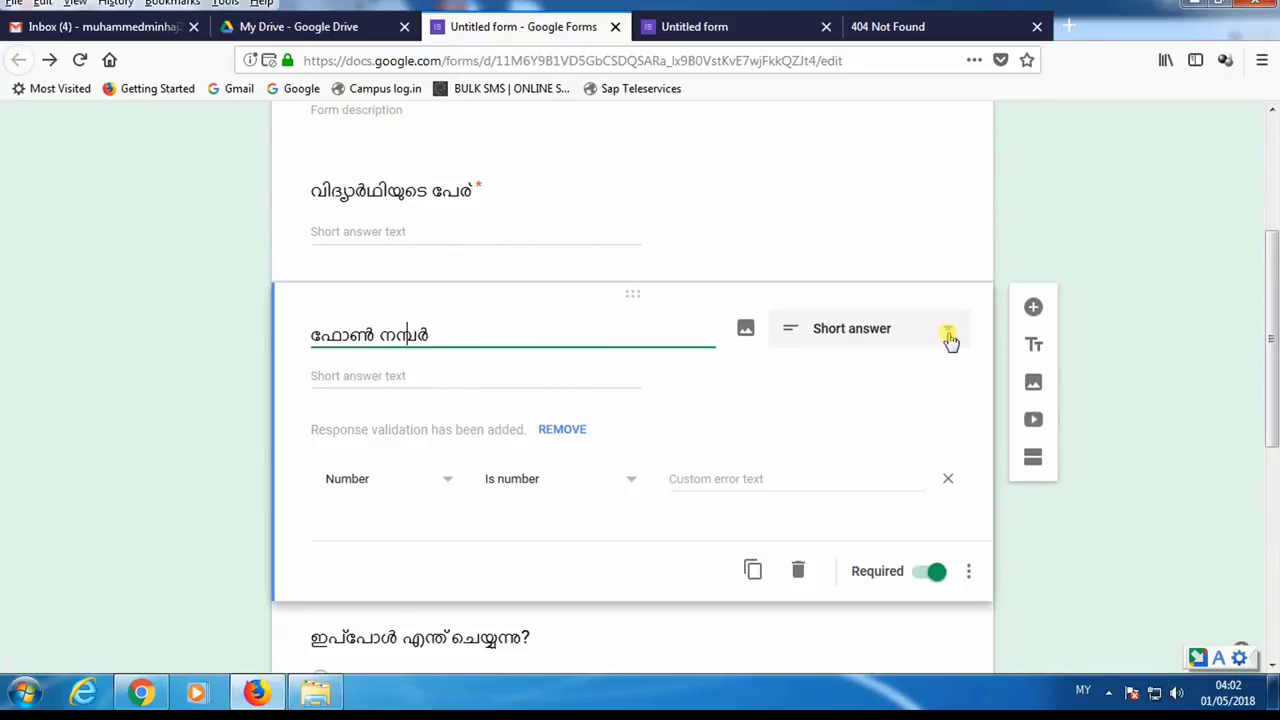
click(969, 573)
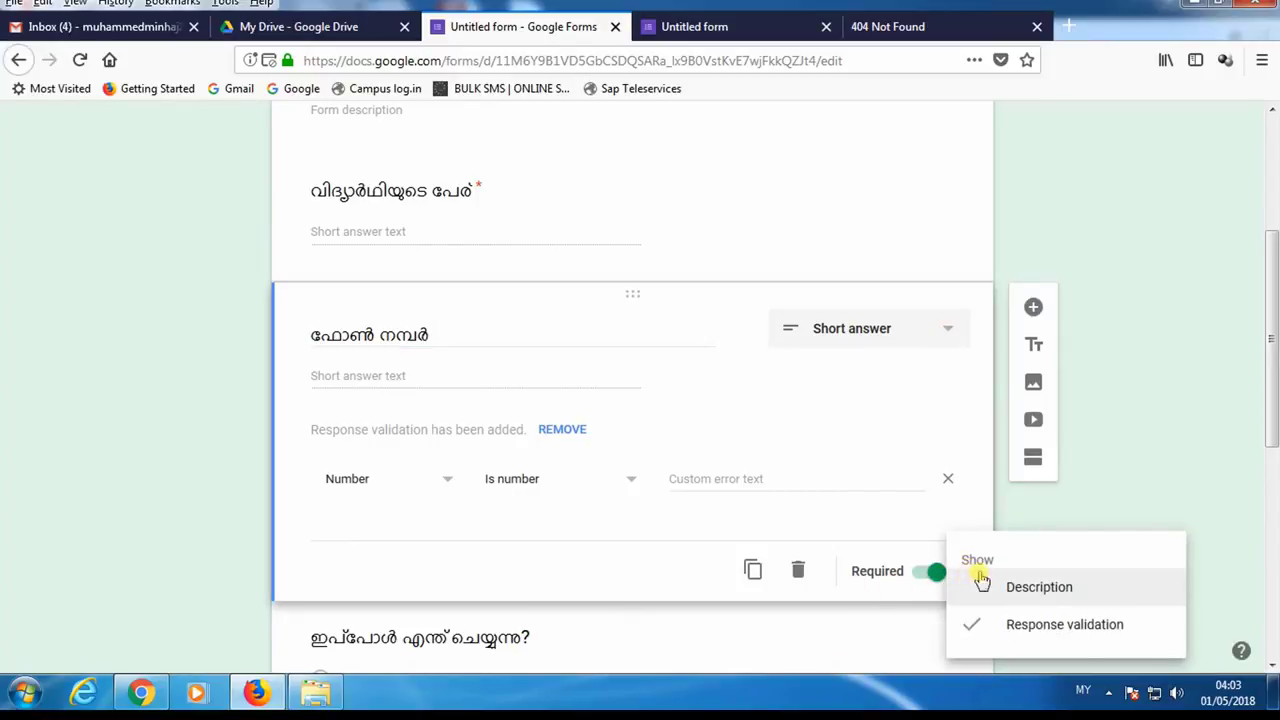
click(1043, 626)
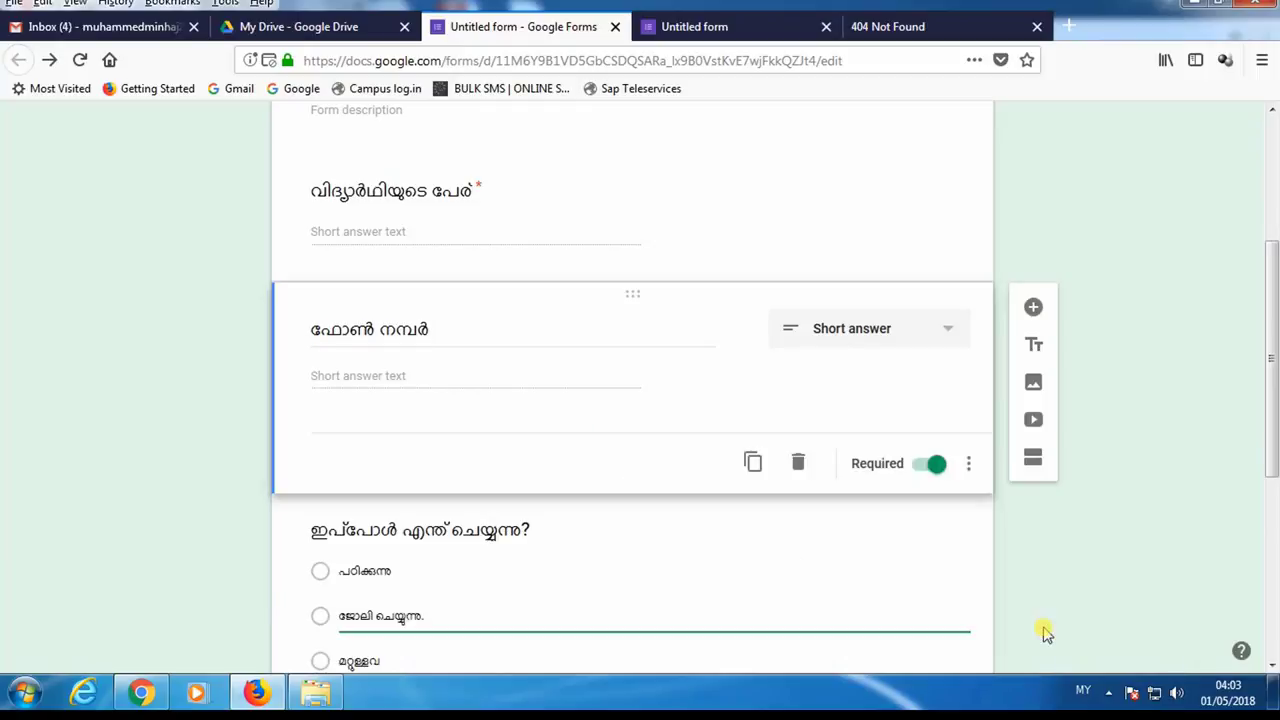
scroll(586, 430, up, 4)
click(1179, 134)
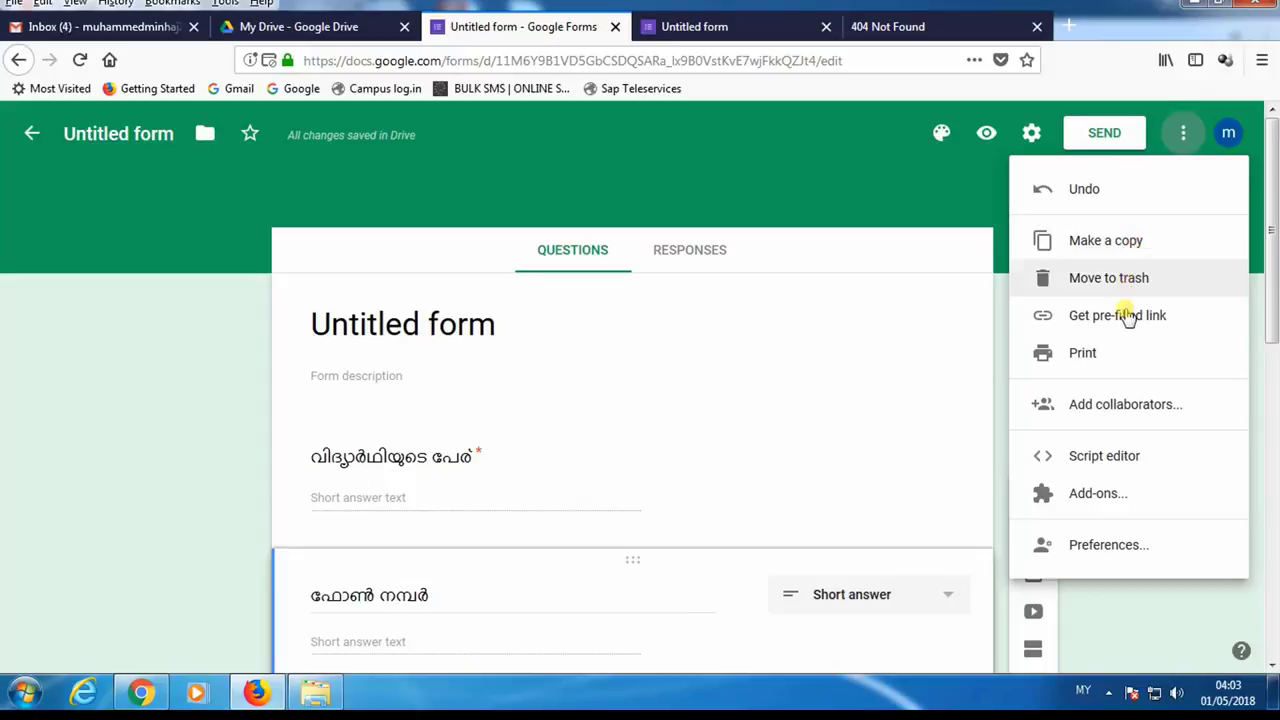
- Shorten the form's send link to a goo.gl URL and copy it
click(929, 177)
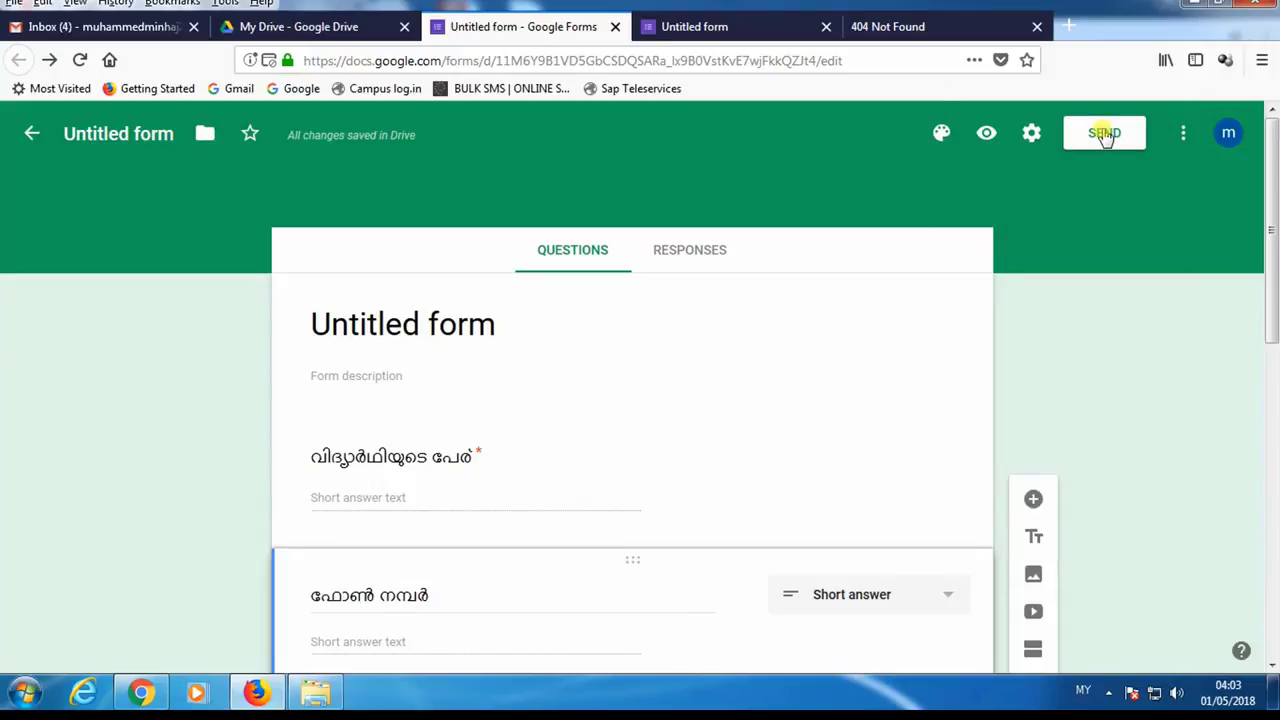
click(1103, 136)
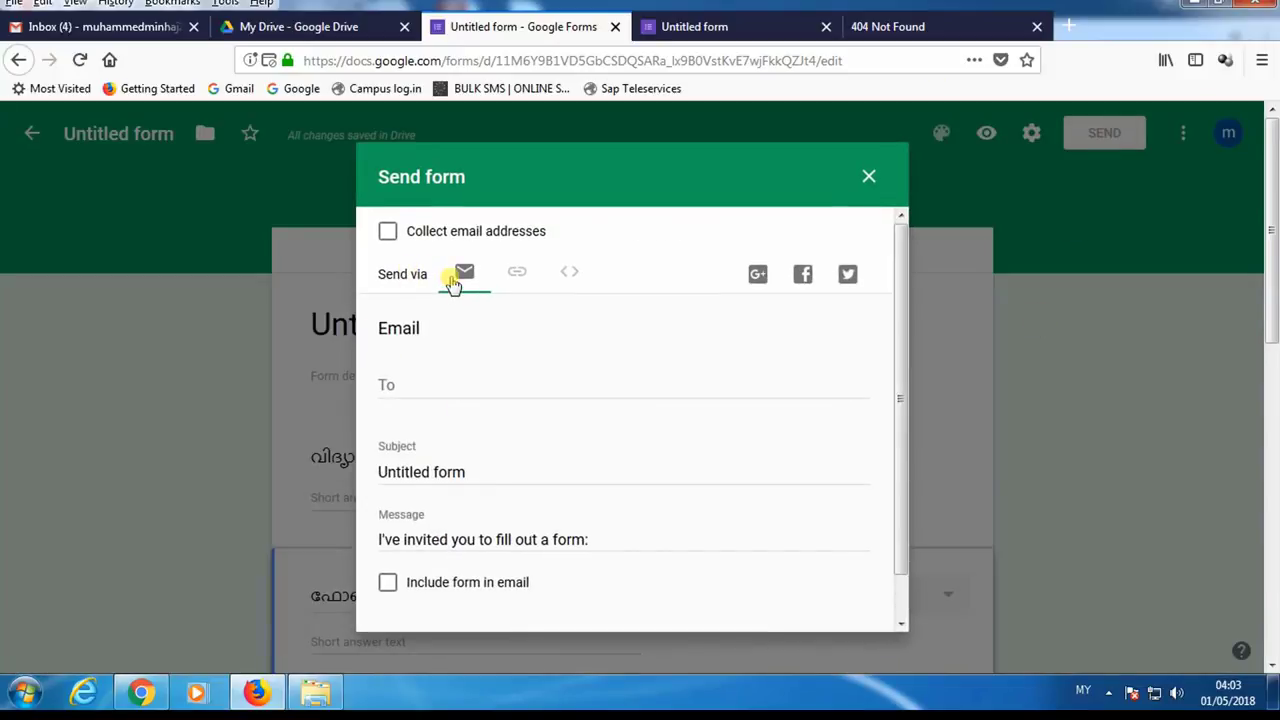
click(515, 276)
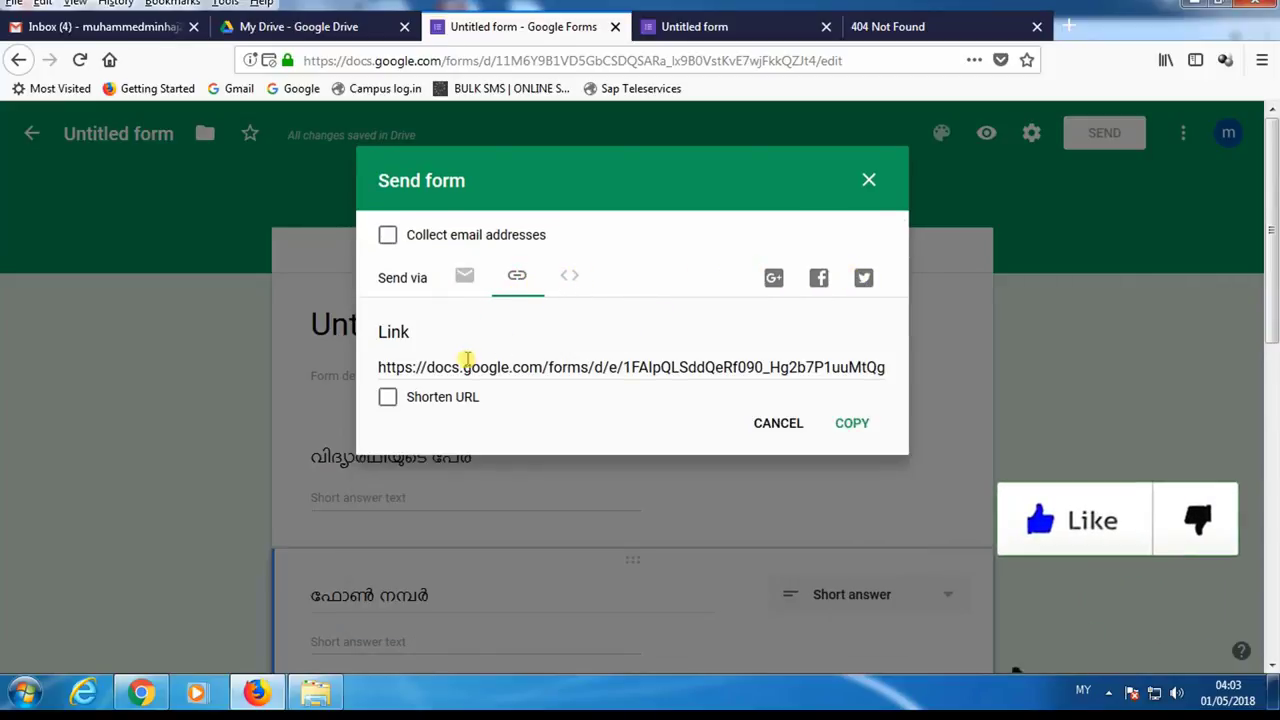
click(543, 366)
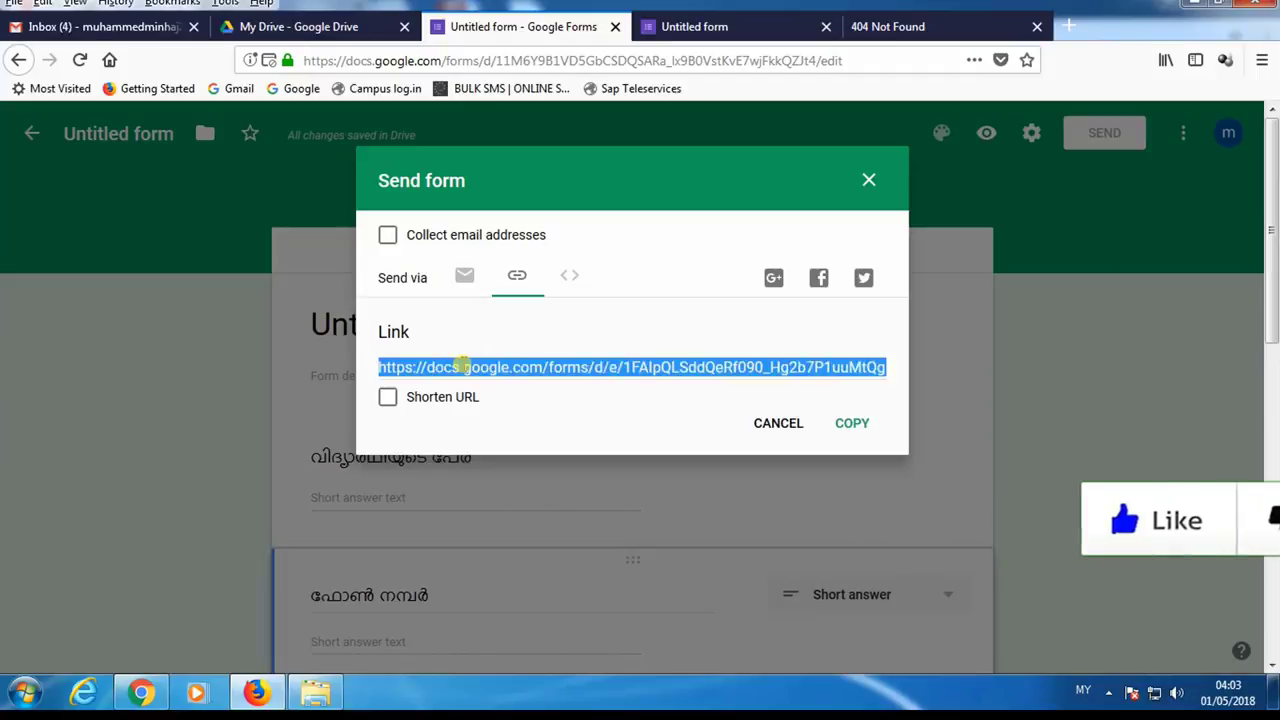
click(388, 399)
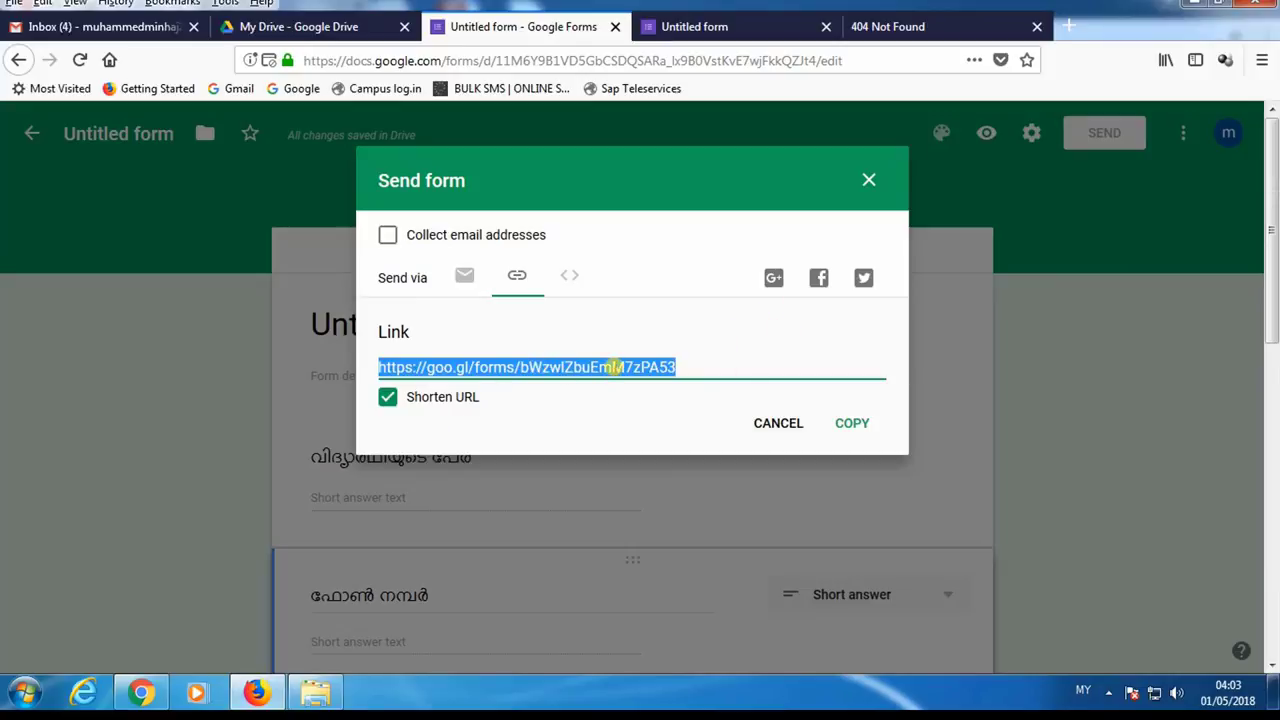
click(845, 424)
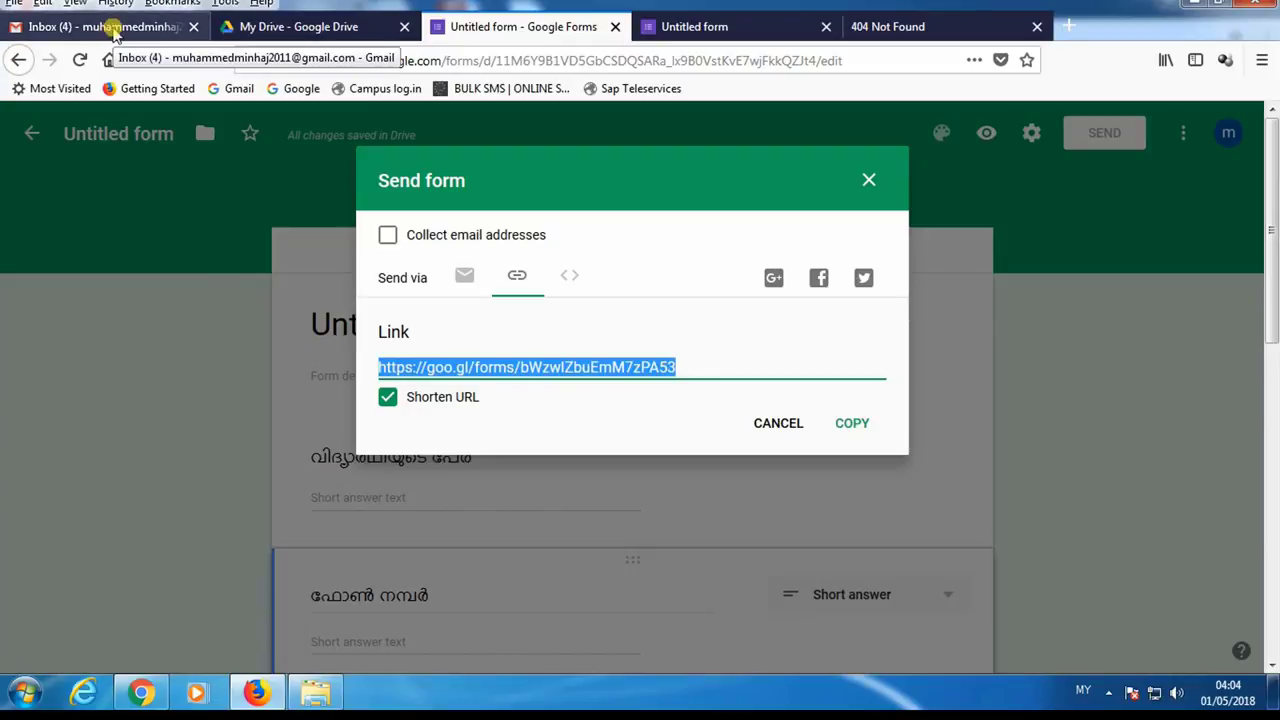
- Send a Gmail message to the recipient's address with subject 'url' and the pasted short link
click(868, 180)
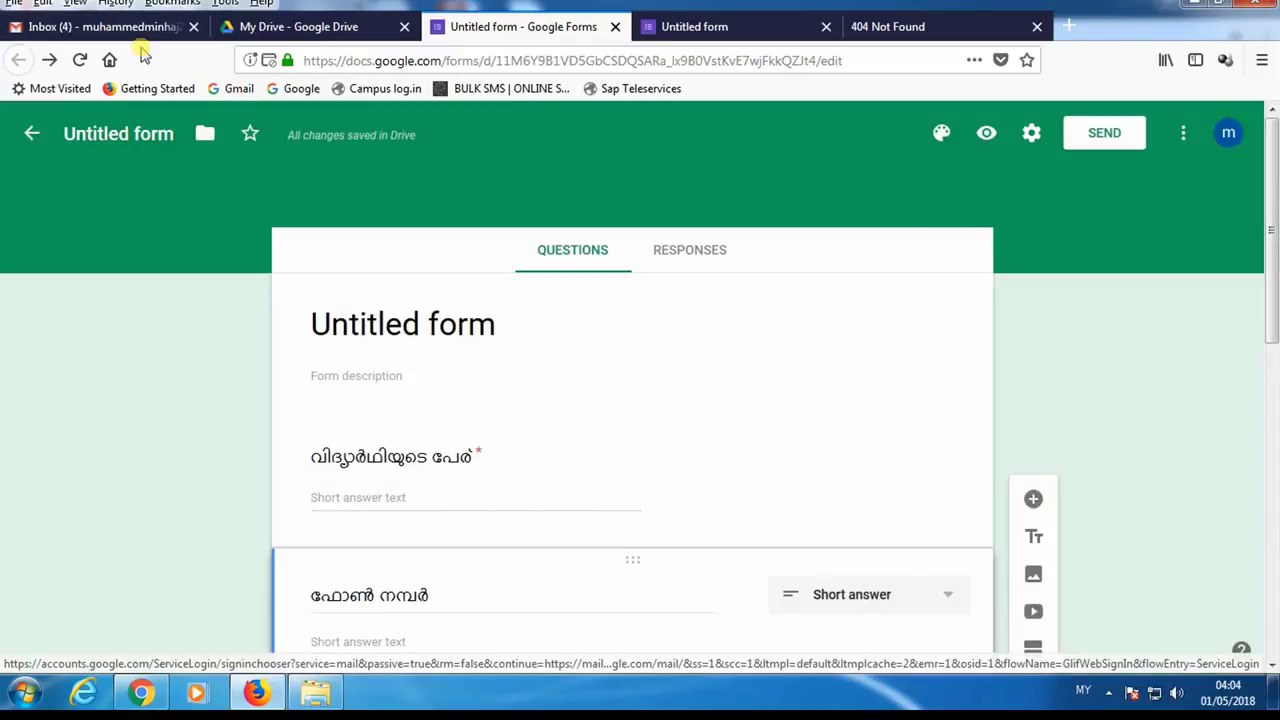
click(133, 27)
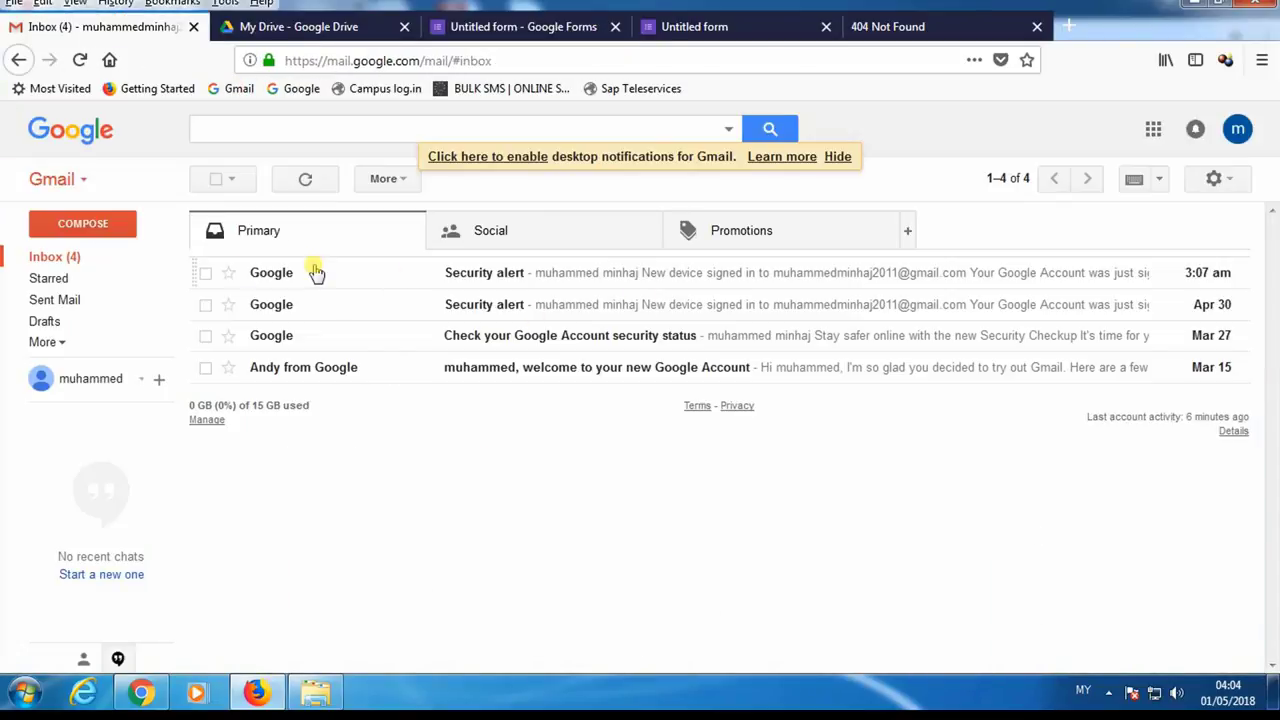
click(105, 222)
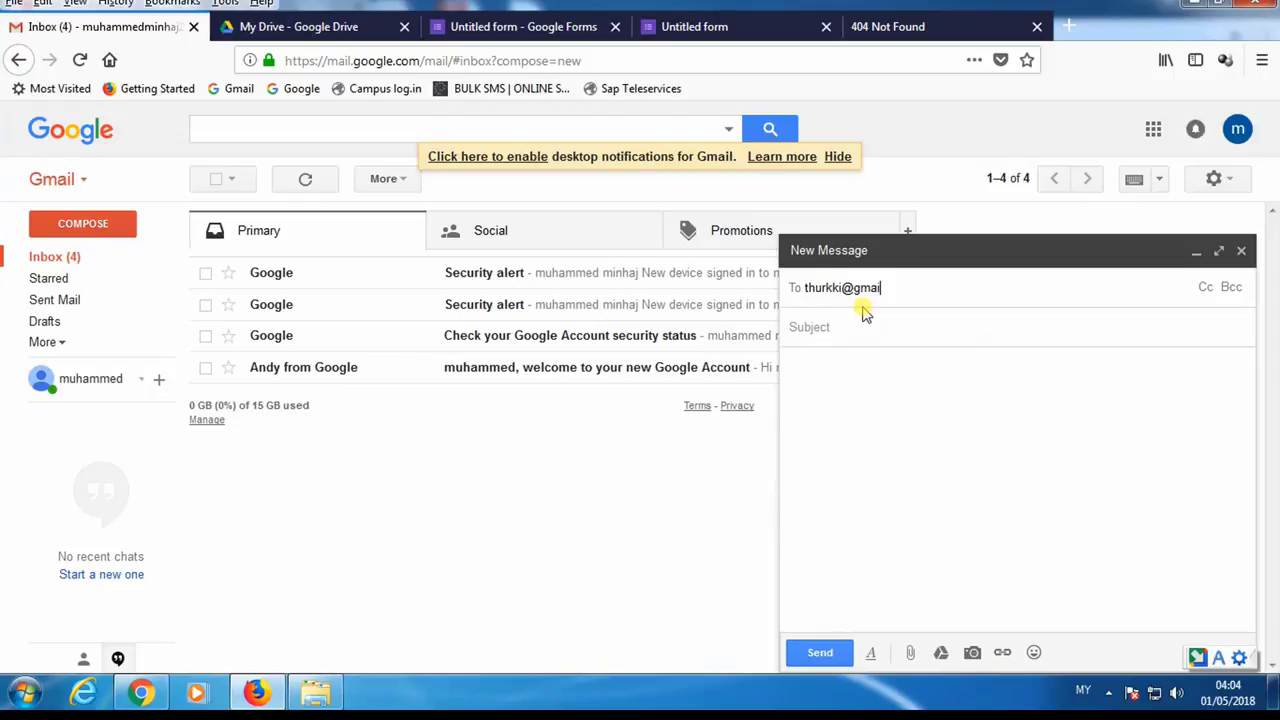
click(862, 307)
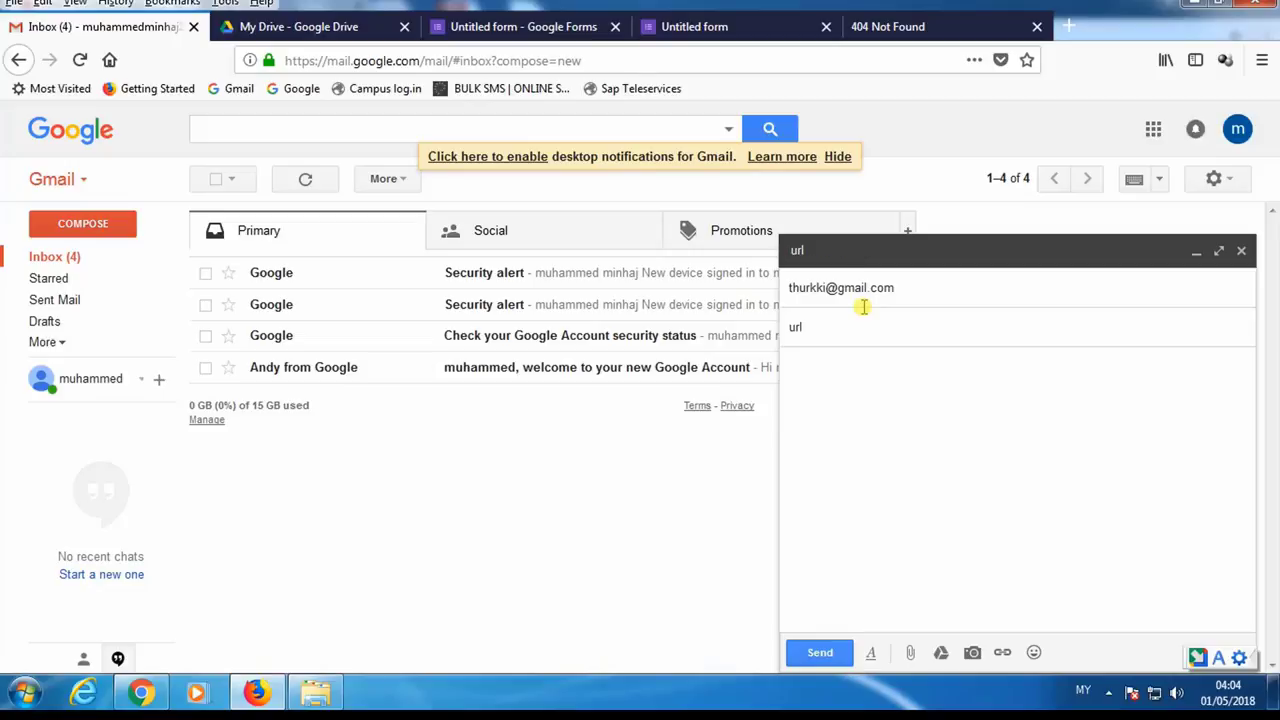
key(ctrl+v)
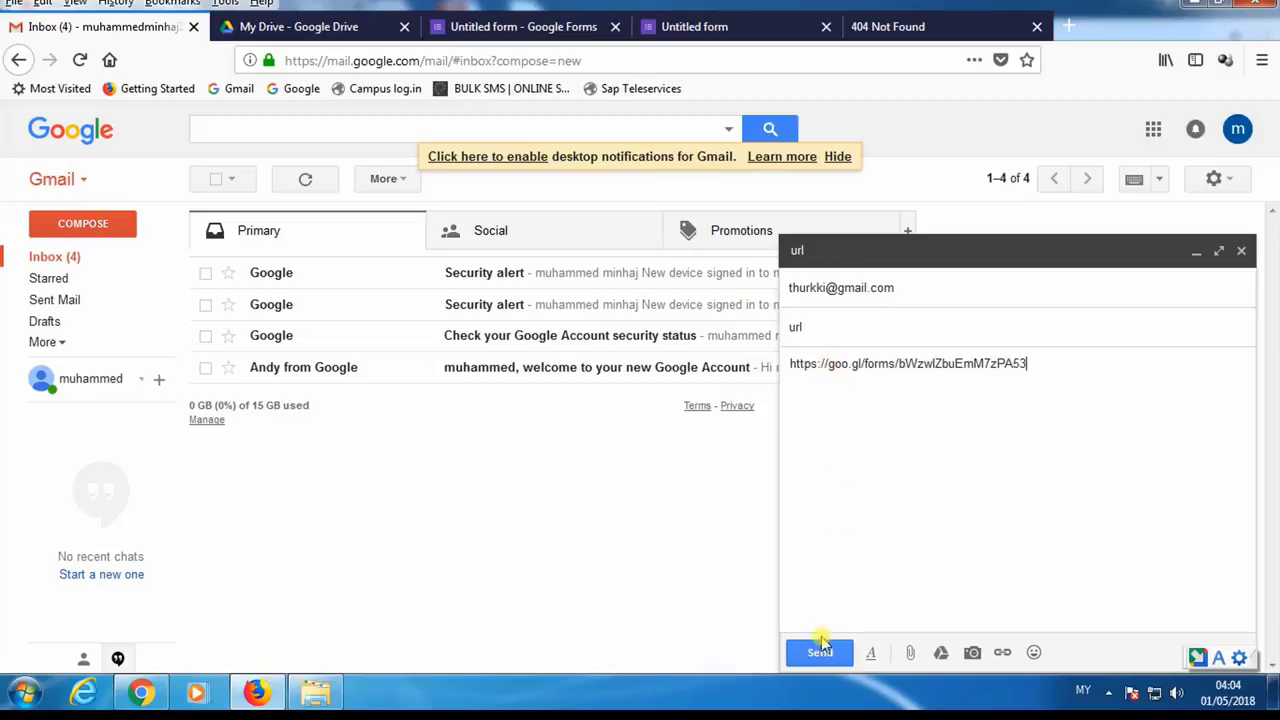
click(820, 648)
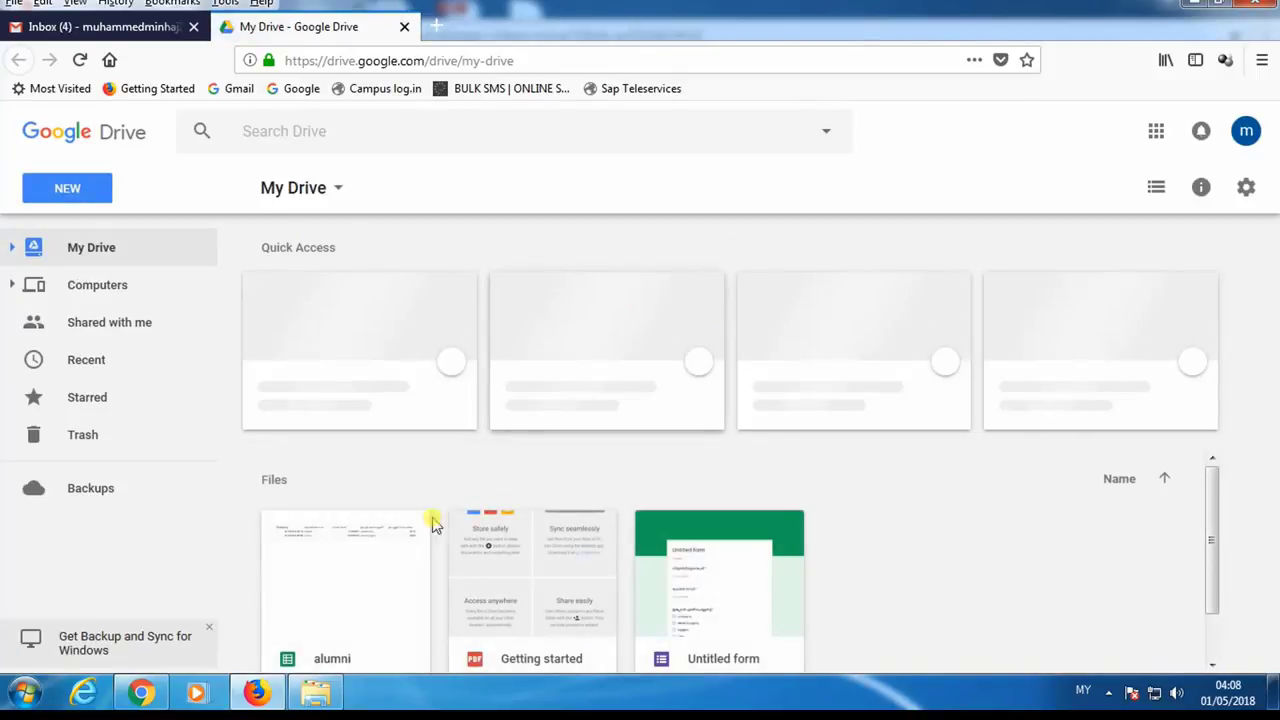
- Check the three responses in the alumni sheet, then open Untitled form from My Drive
scroll(374, 569, down, 1)
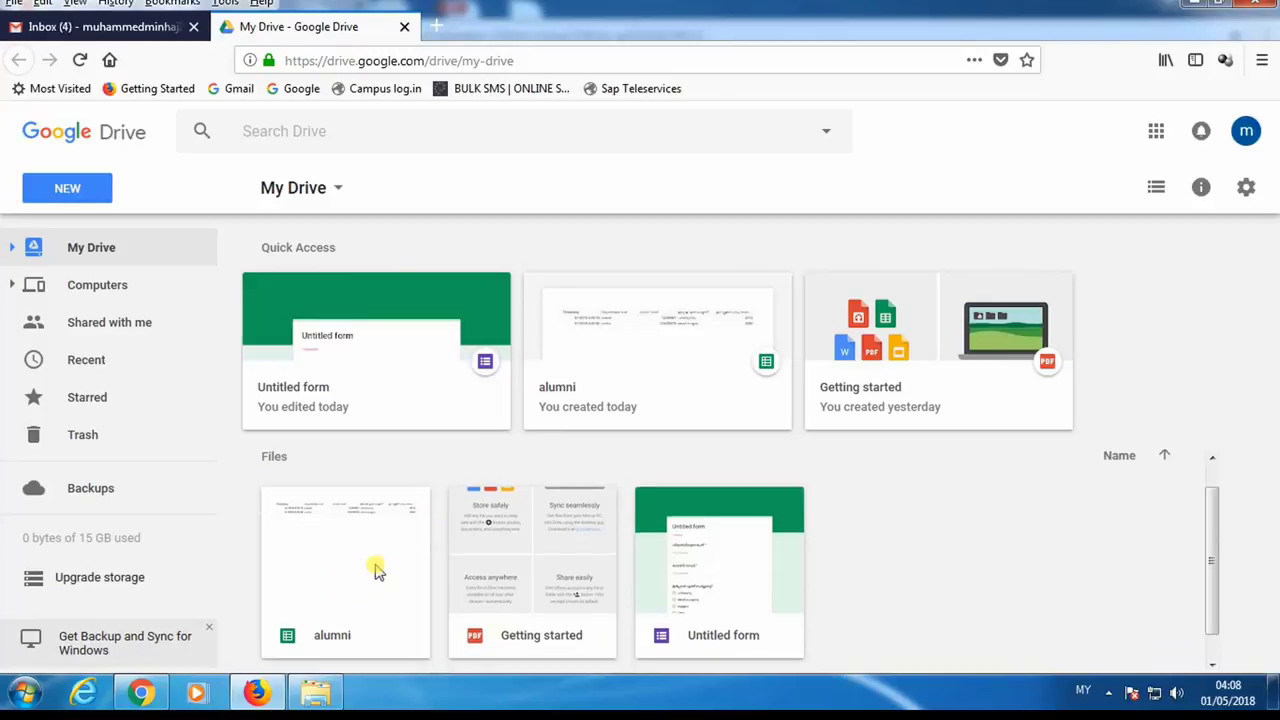
double_click(346, 589)
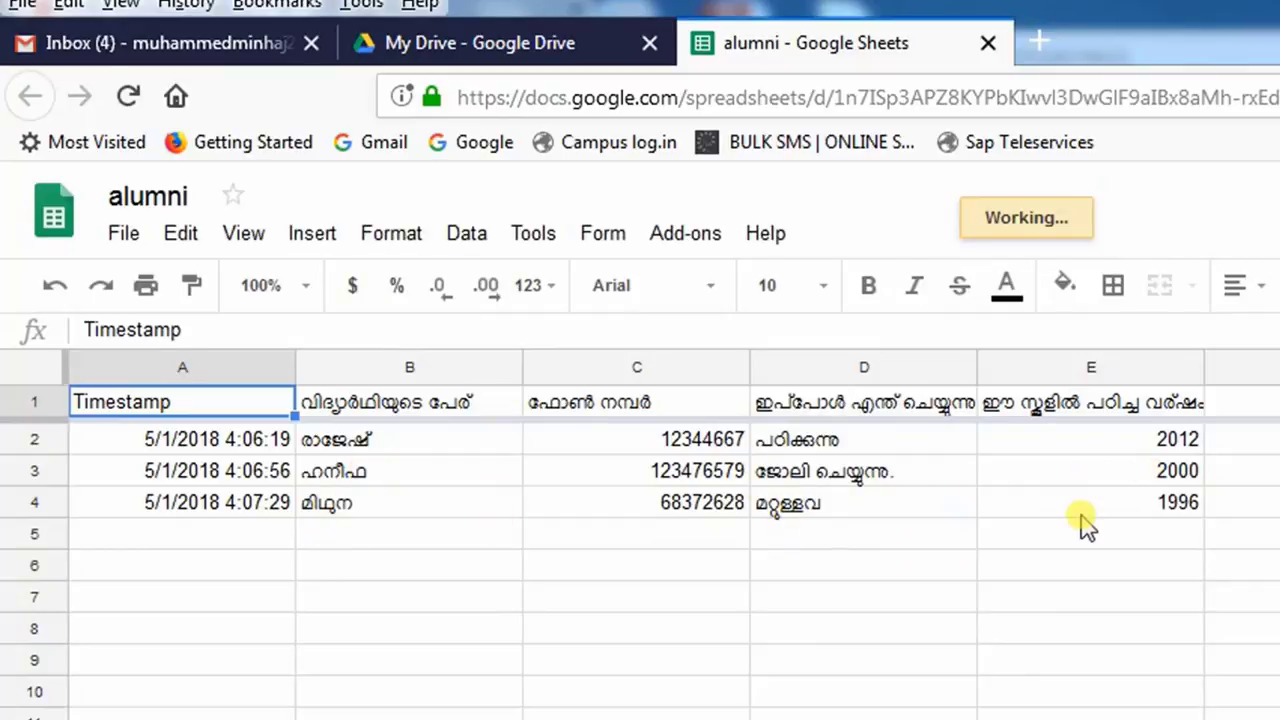
click(540, 60)
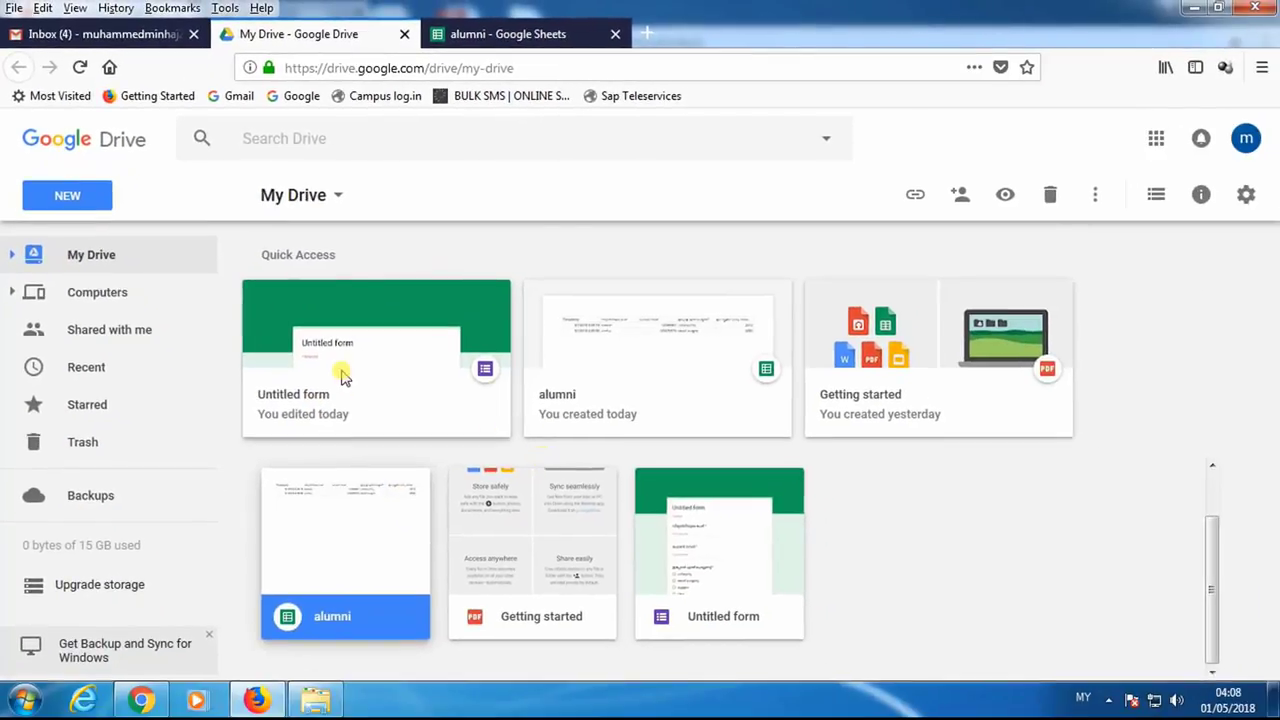
click(343, 375)
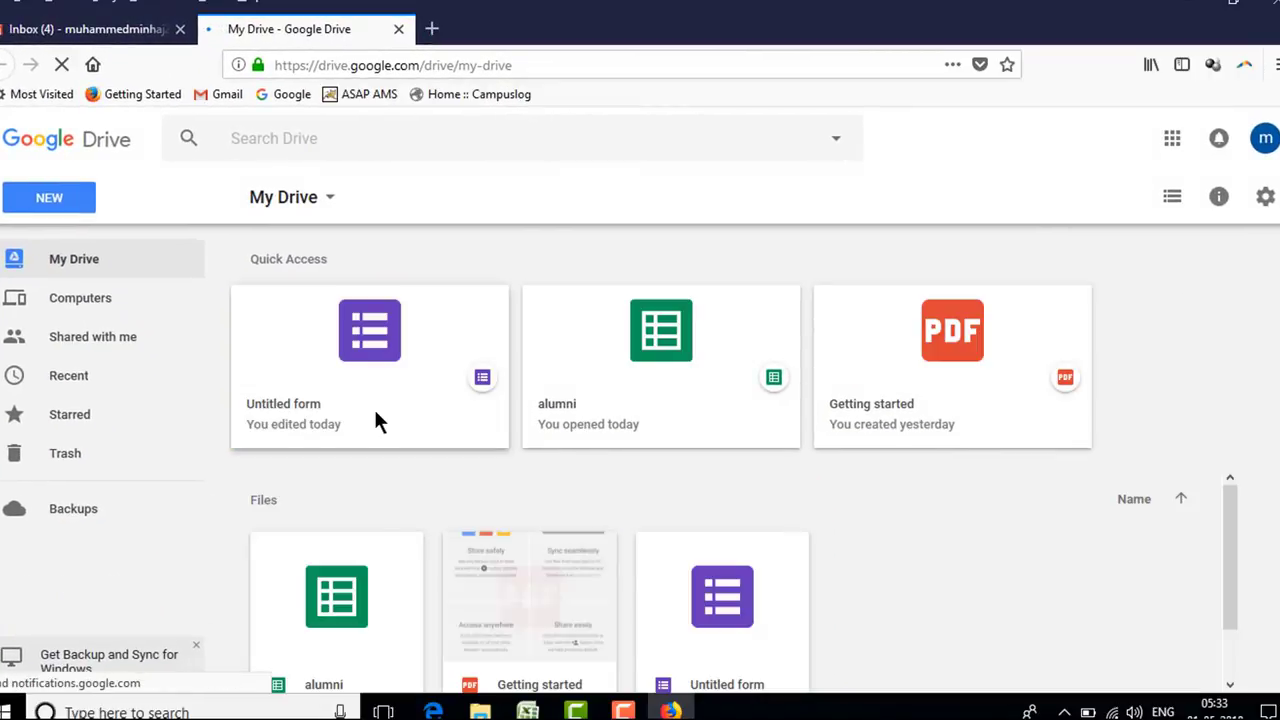
double_click(357, 369)
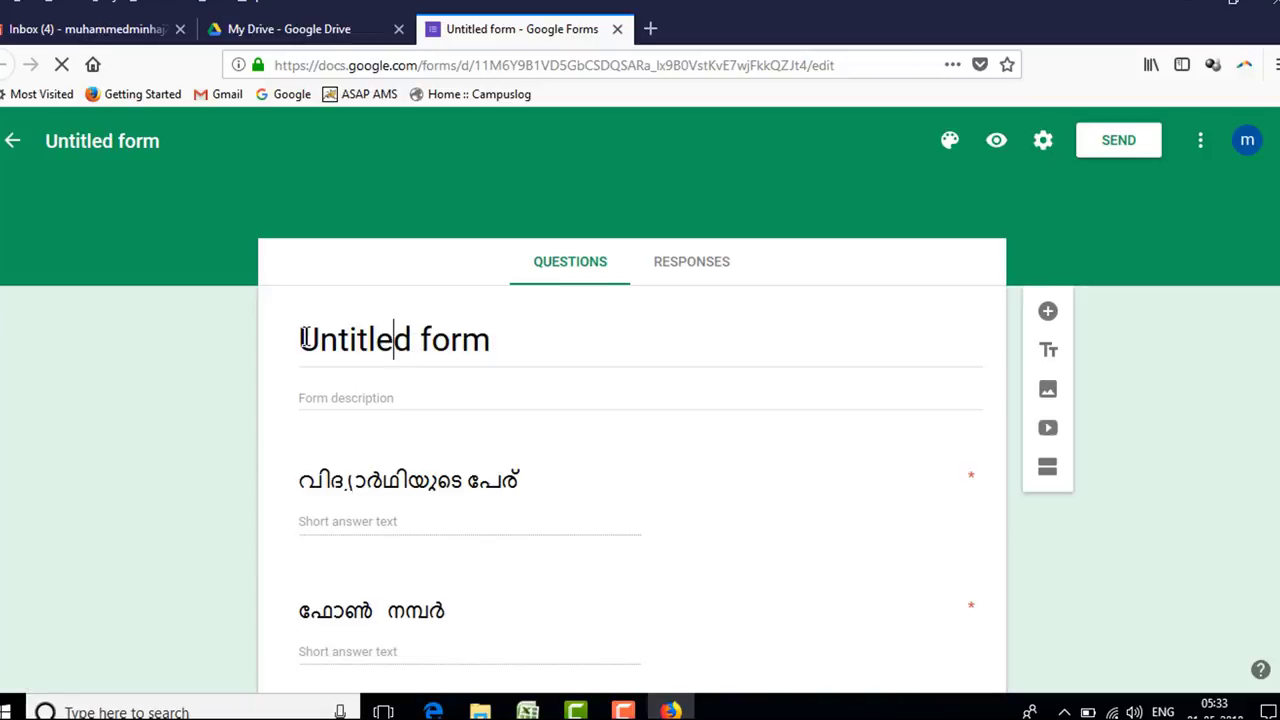
- Replace the 'Untitled form' title with ALUMNI ASSOCIATION
key(ctrl+shift+Left)
click(505, 343)
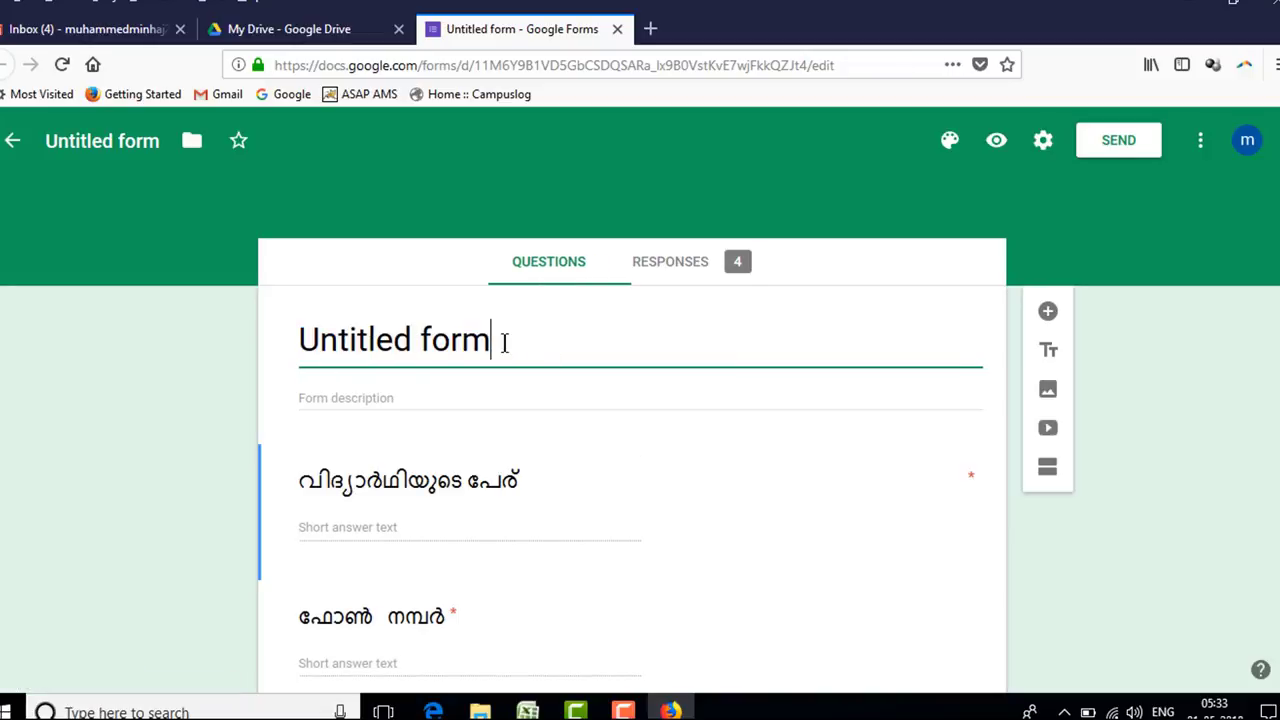
key(ctrl+a)
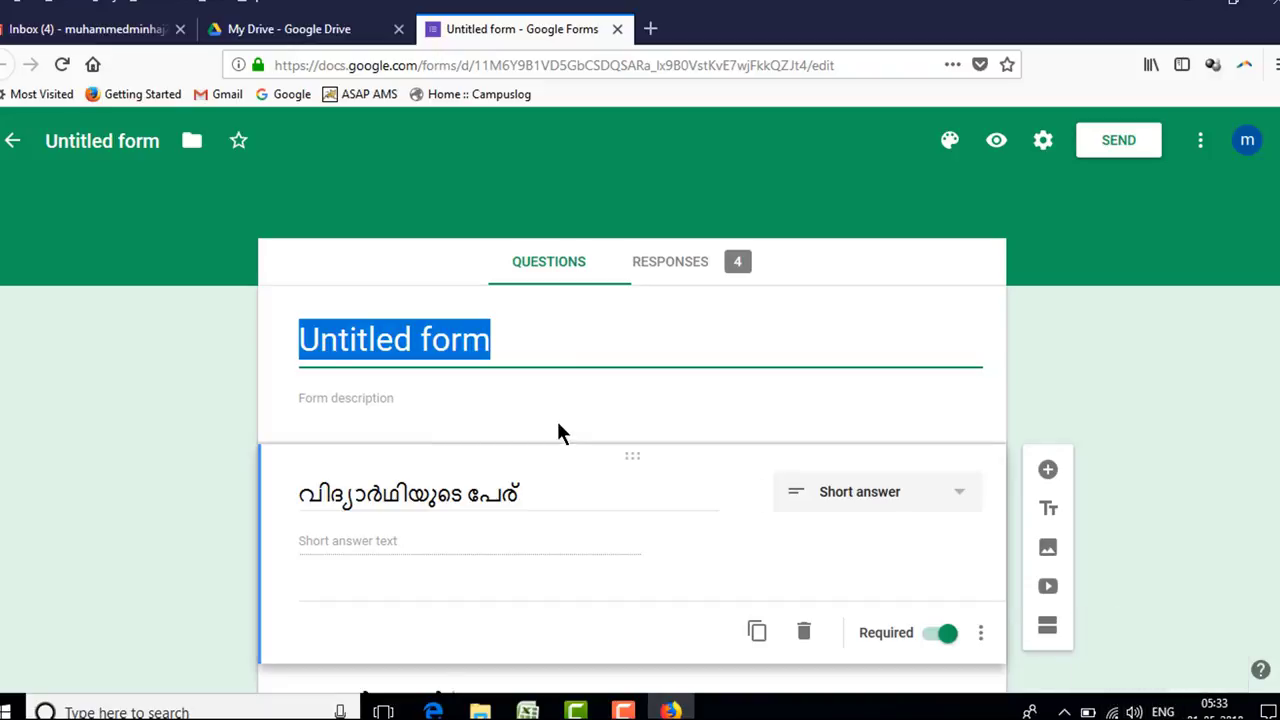
text(a)
key(BackSpace)
text(ALU)
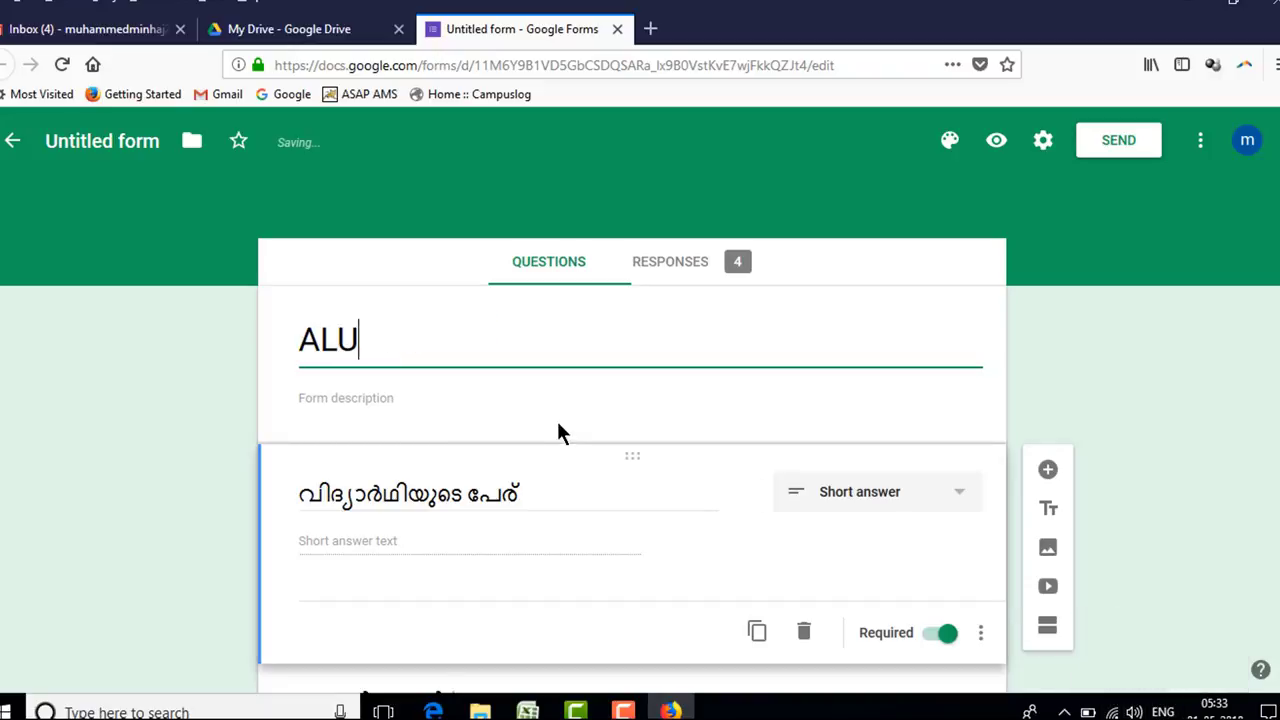
text(MNI ASSOCIATION)
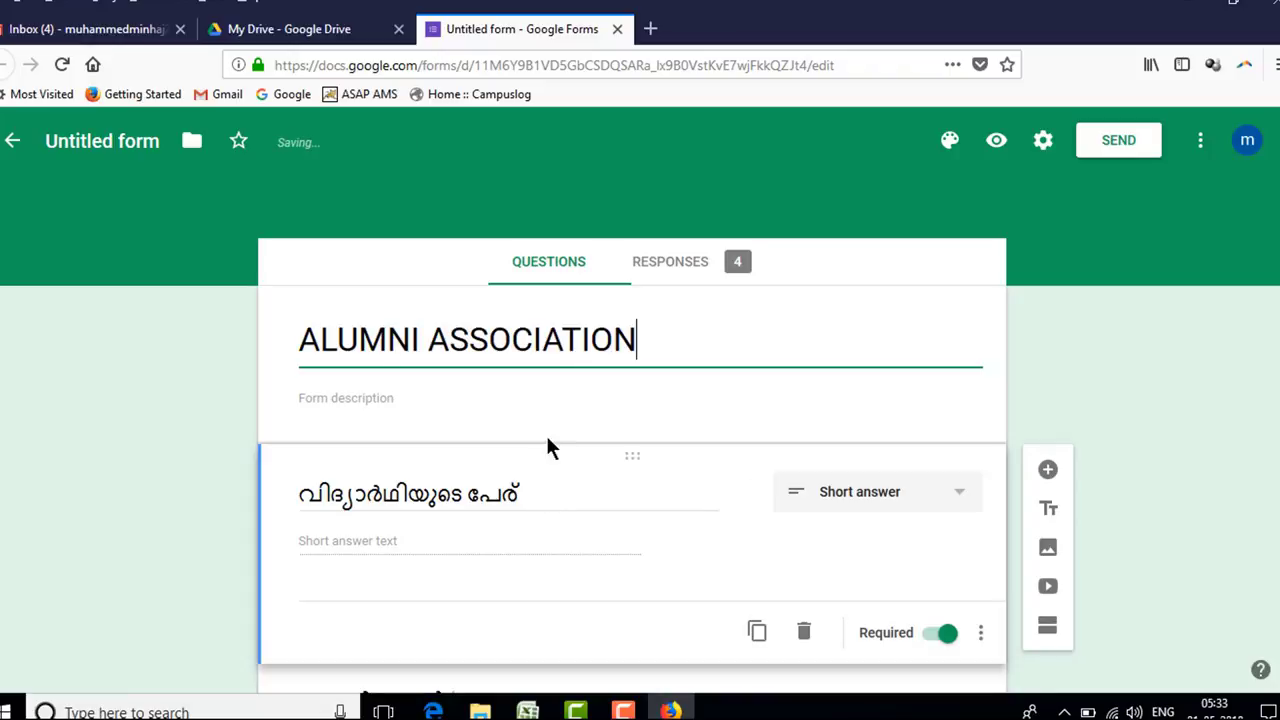
click(542, 404)
scroll(542, 404, down, 5)
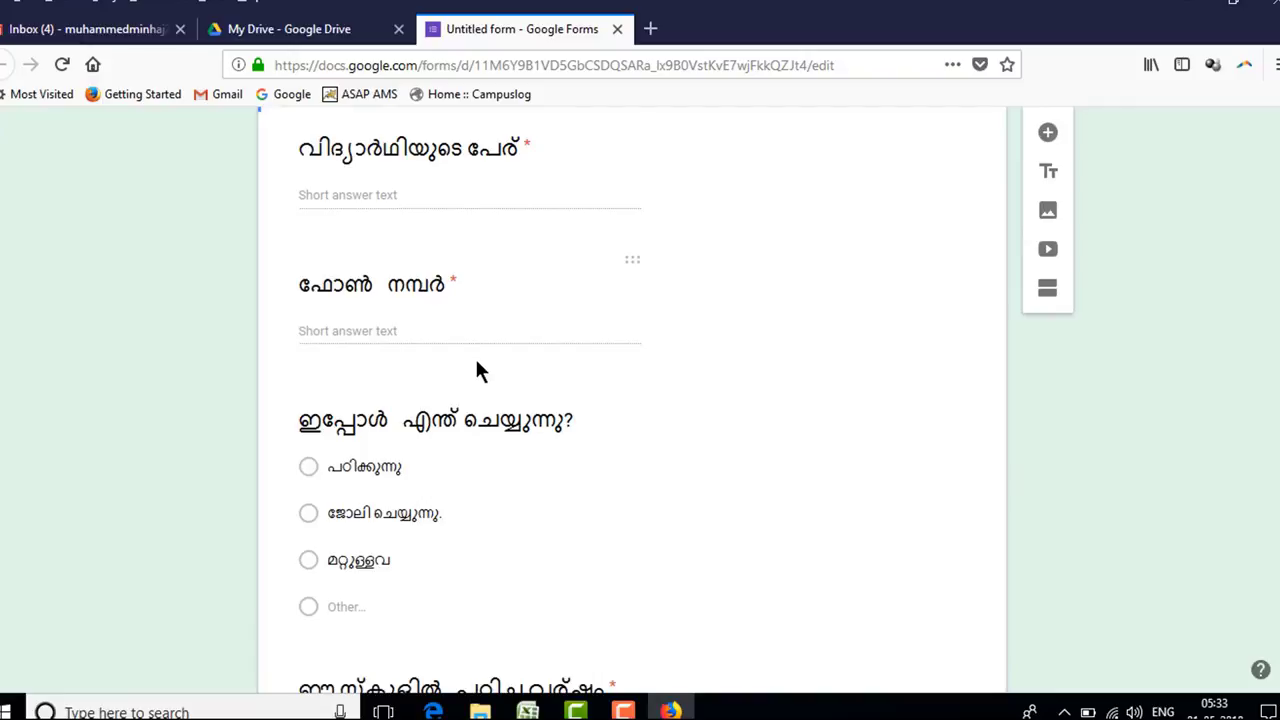
- Check the year-of-study question's type list, leaving it unchanged
scroll(480, 390, down, 4)
scroll(500, 436, down, 1)
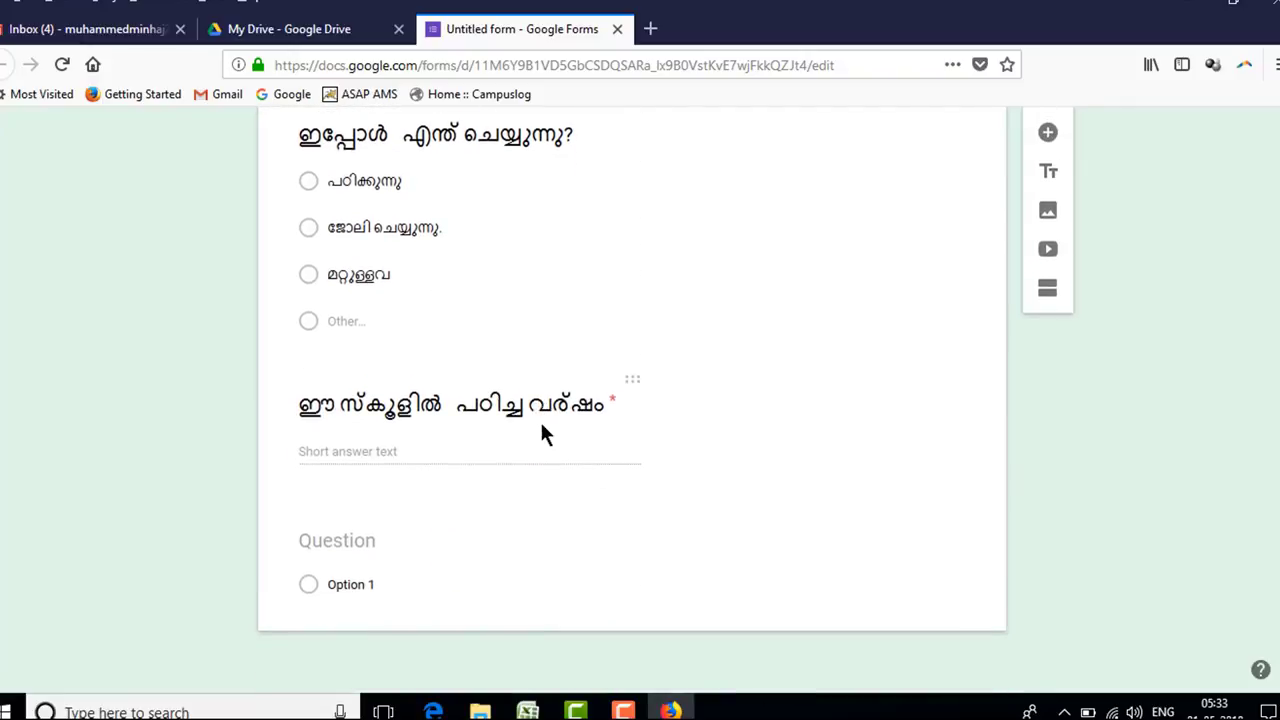
click(543, 430)
click(630, 458)
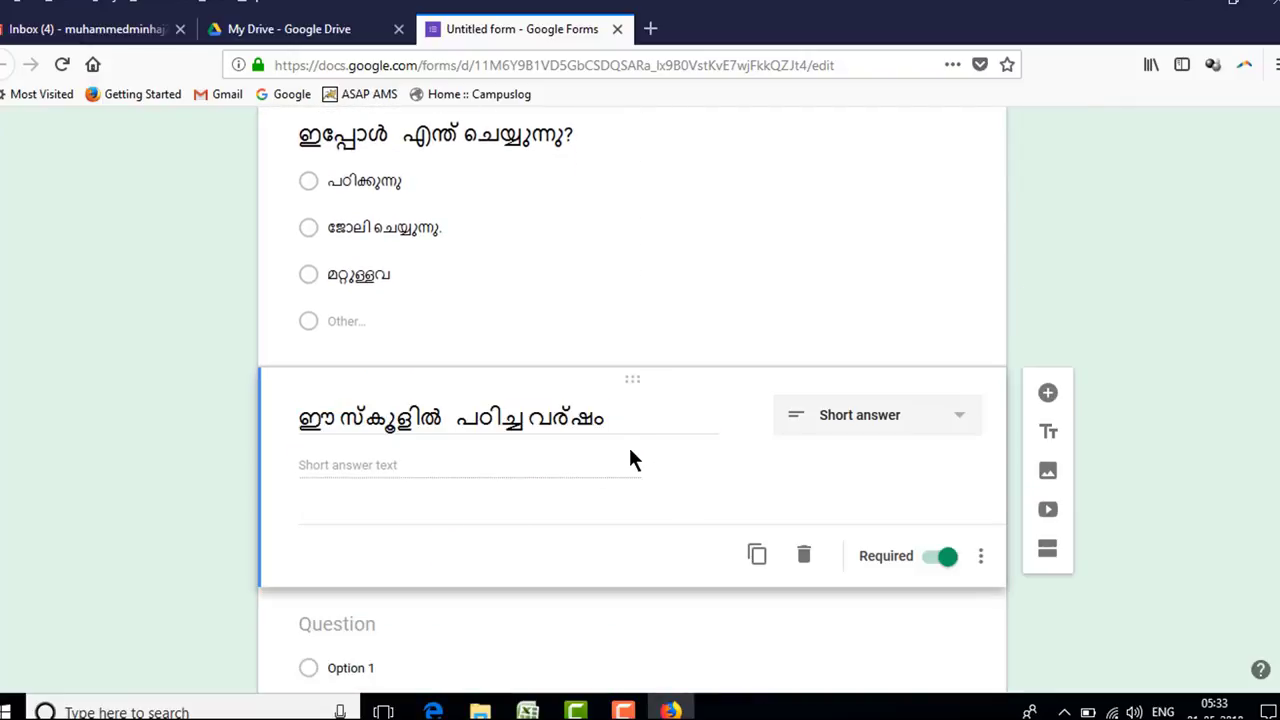
click(957, 417)
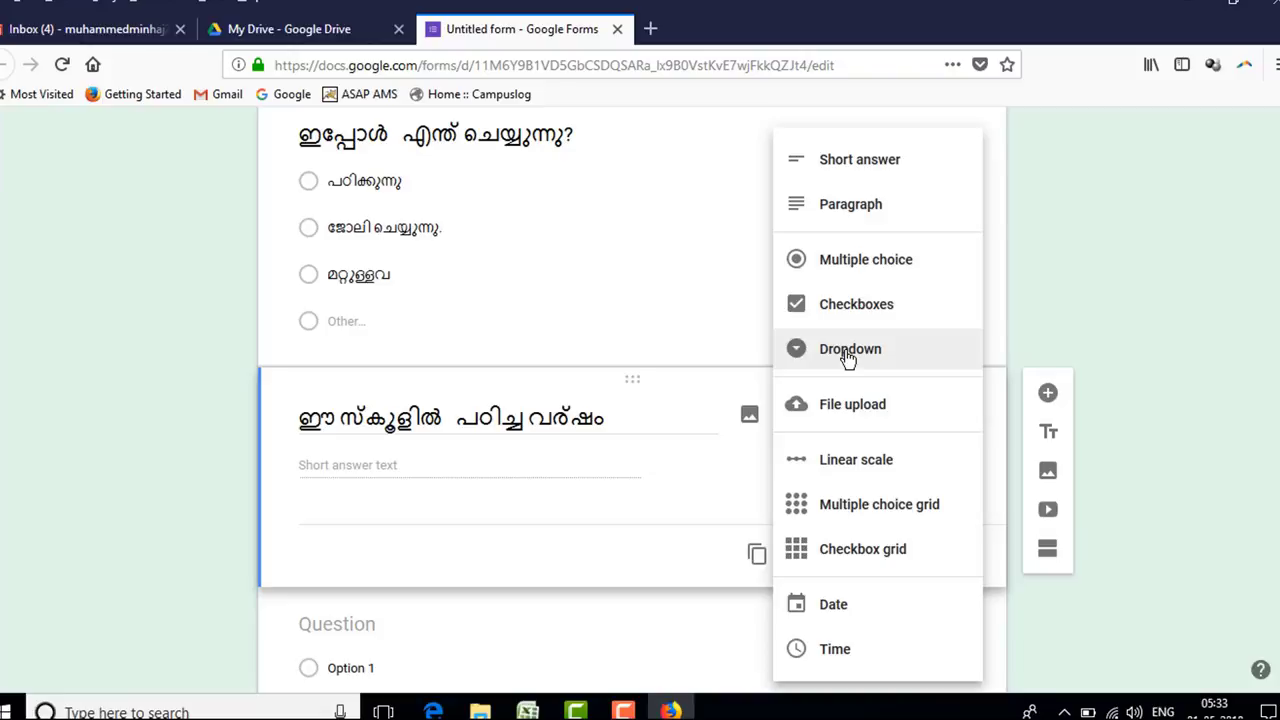
click(1045, 289)
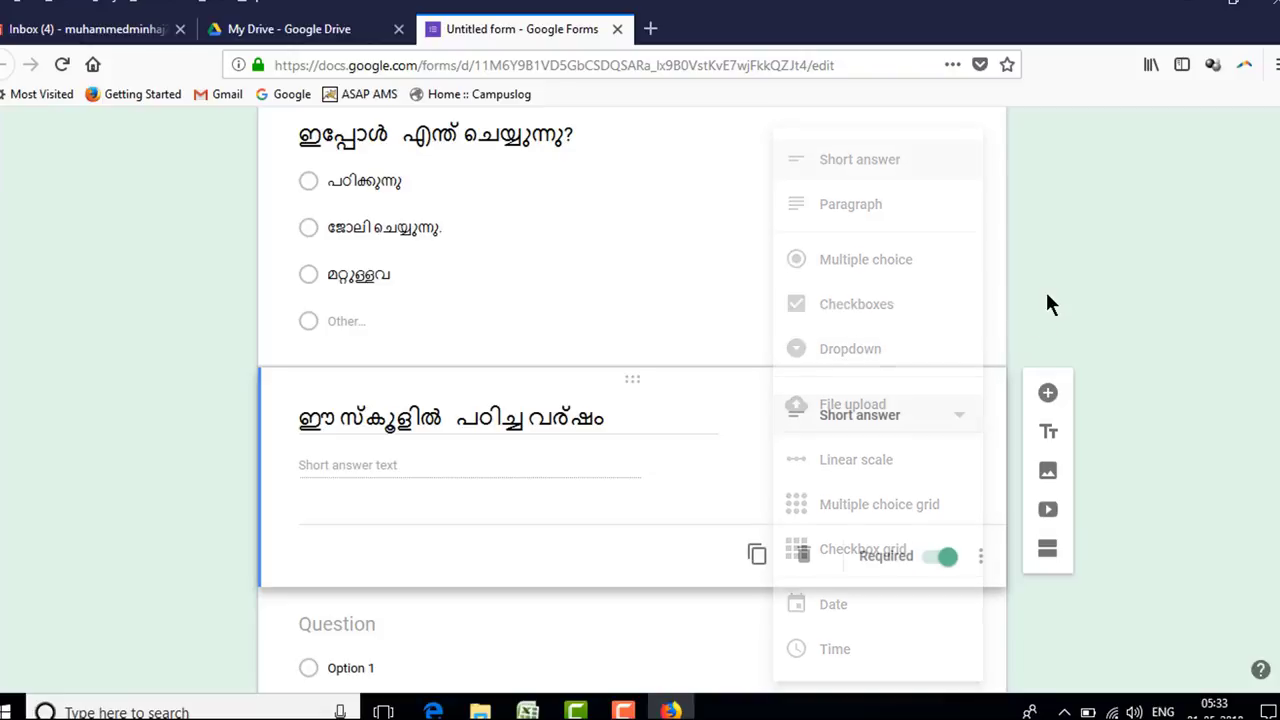
scroll(623, 471, down, 1)
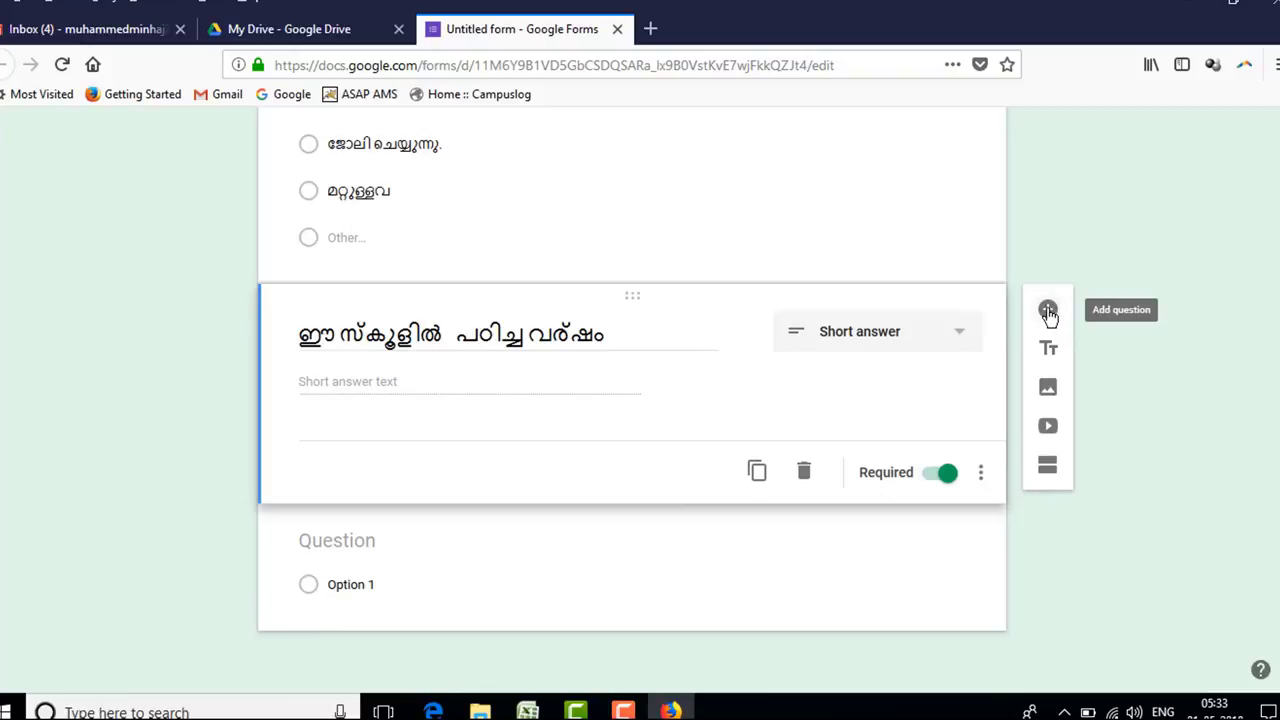
- Add a new question below it, titled ജില്ല in Malayalam, as a Dropdown
click(1048, 310)
text(J)
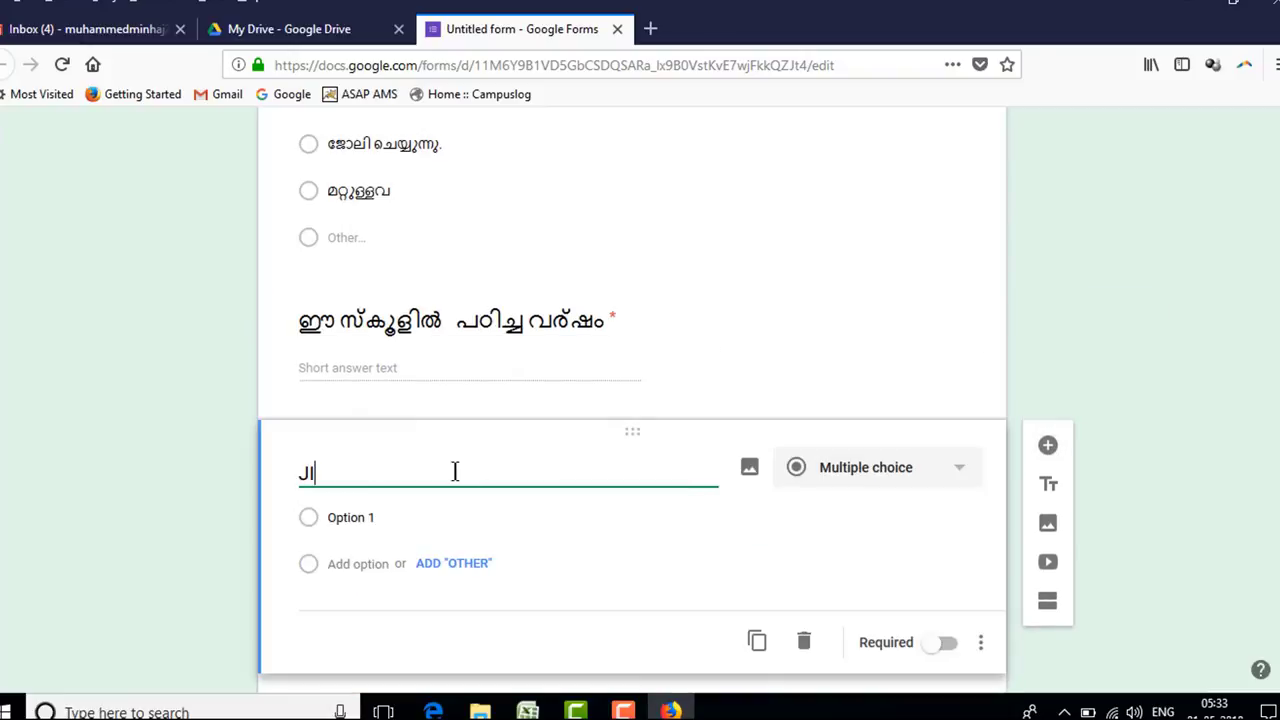
key(BackSpace)
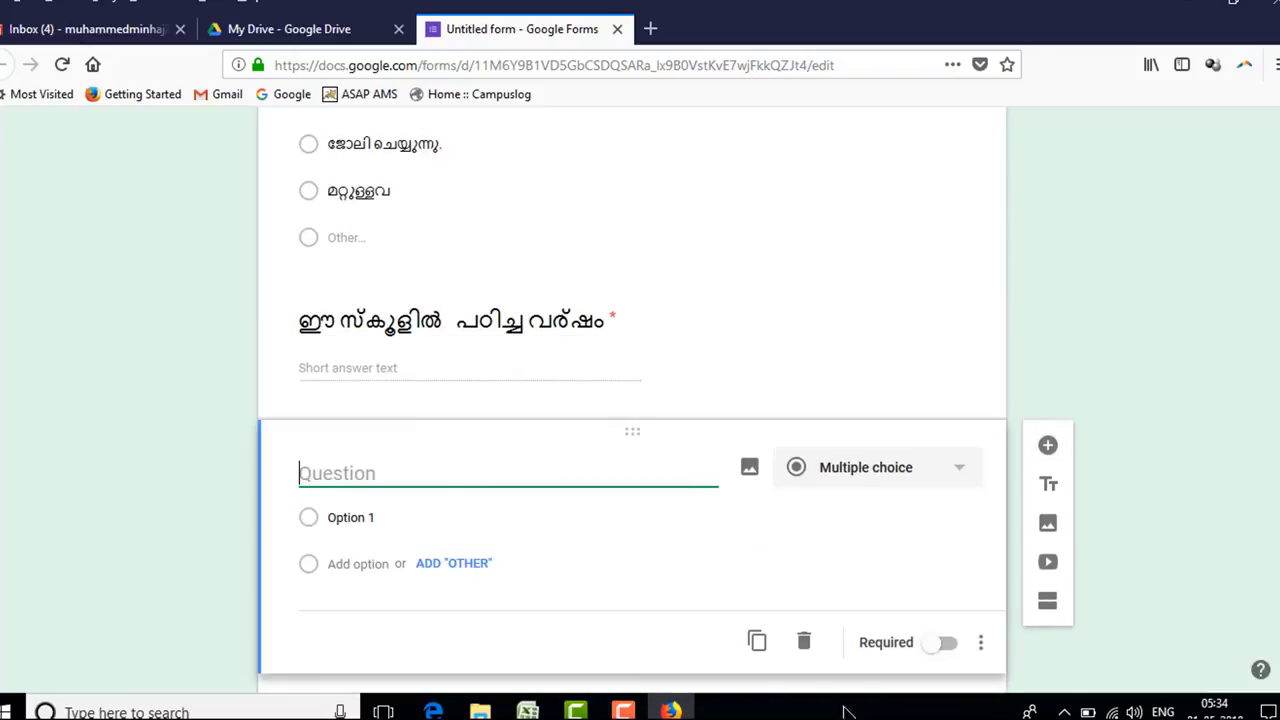
click(1163, 711)
click(1140, 603)
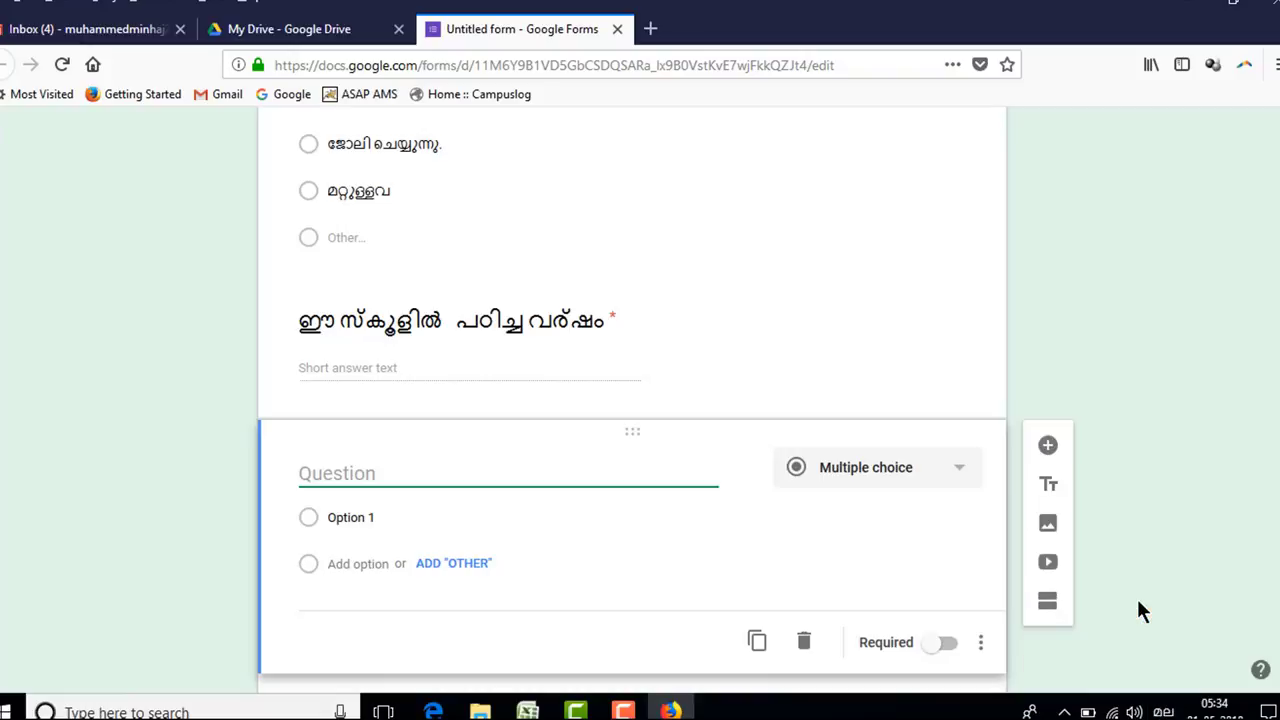
text(JILLA)
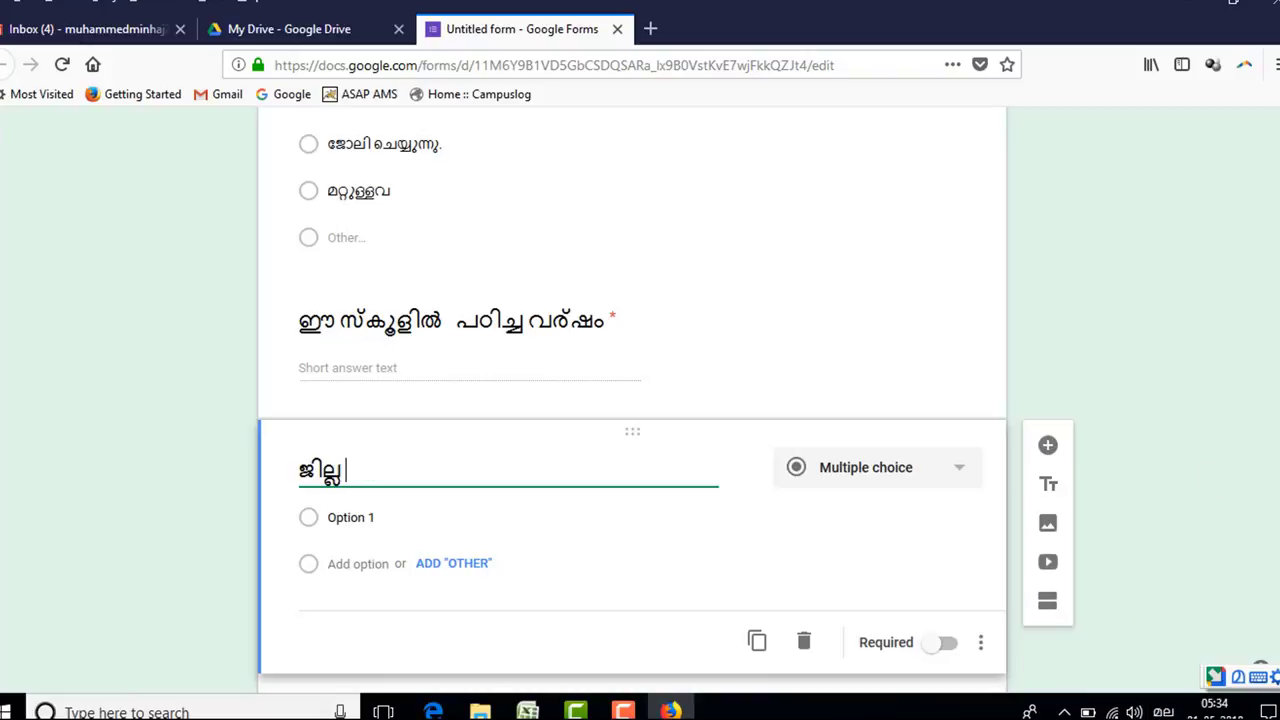
click(931, 470)
click(850, 349)
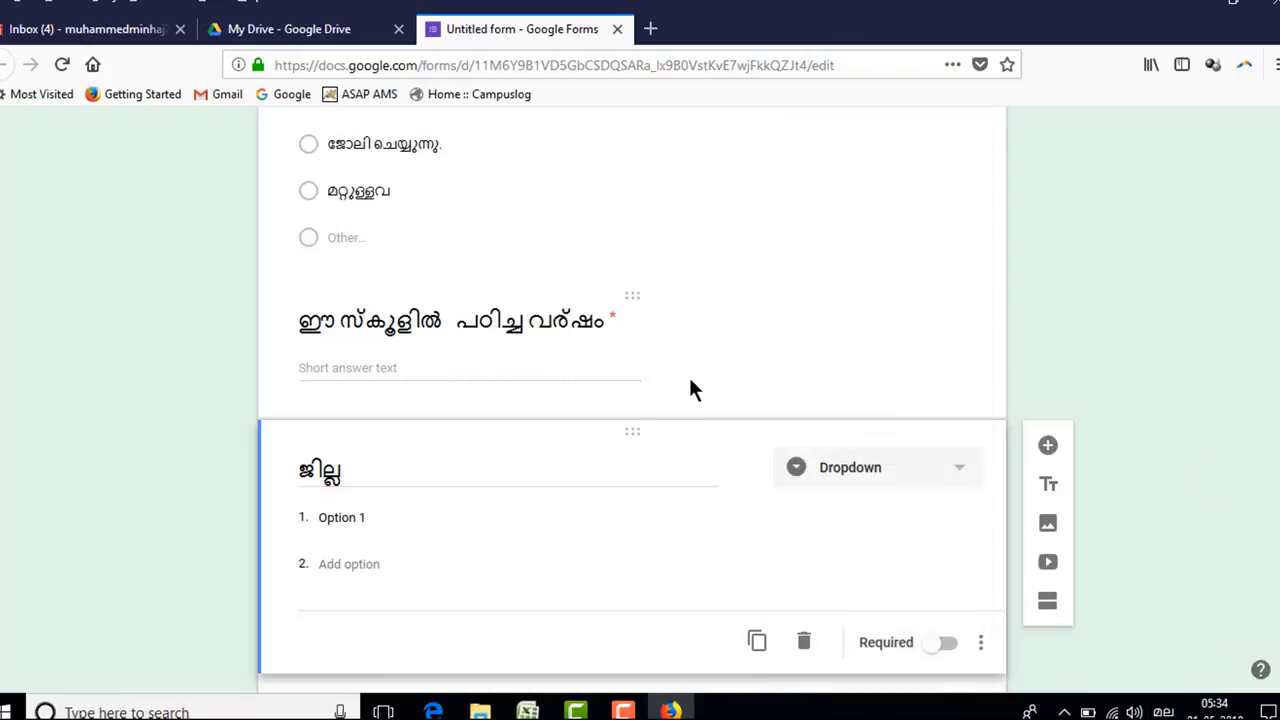
- Enter the first two district options, വയനാട് and കോഴിക്കോട്
scroll(688, 374, down, 2)
click(355, 348)
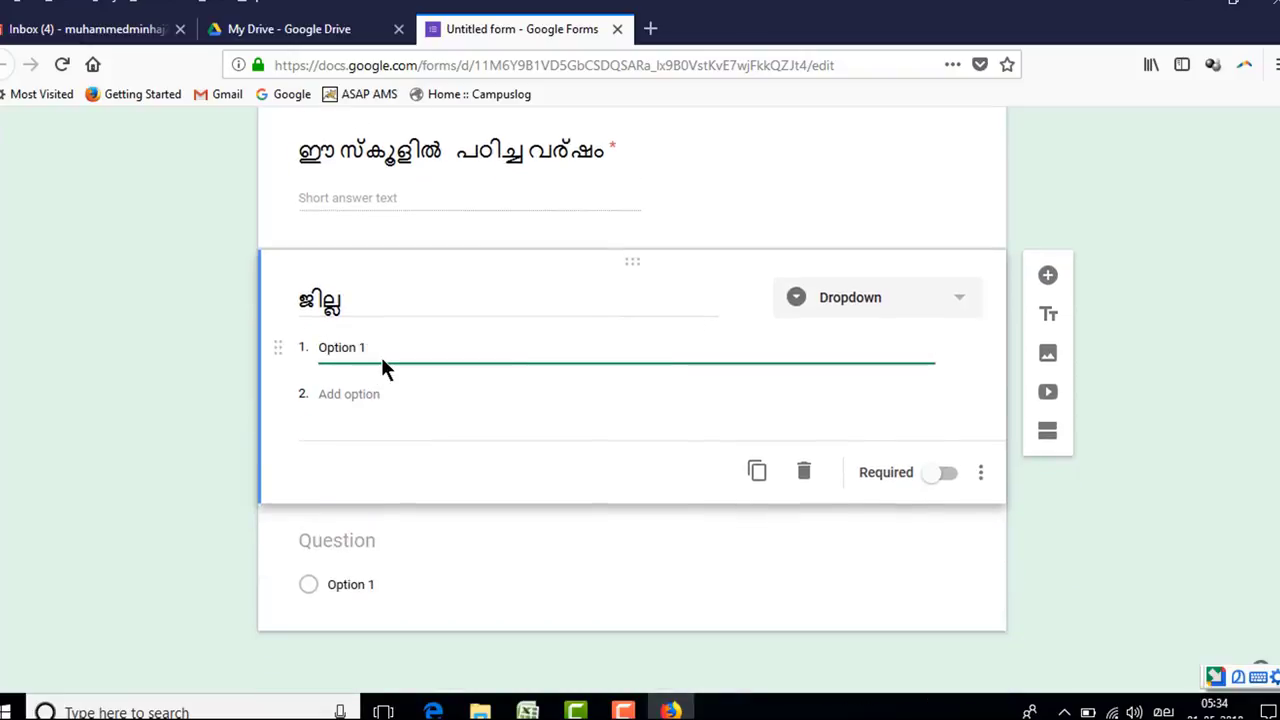
key(ctrl+a)
text(VAYANAD)
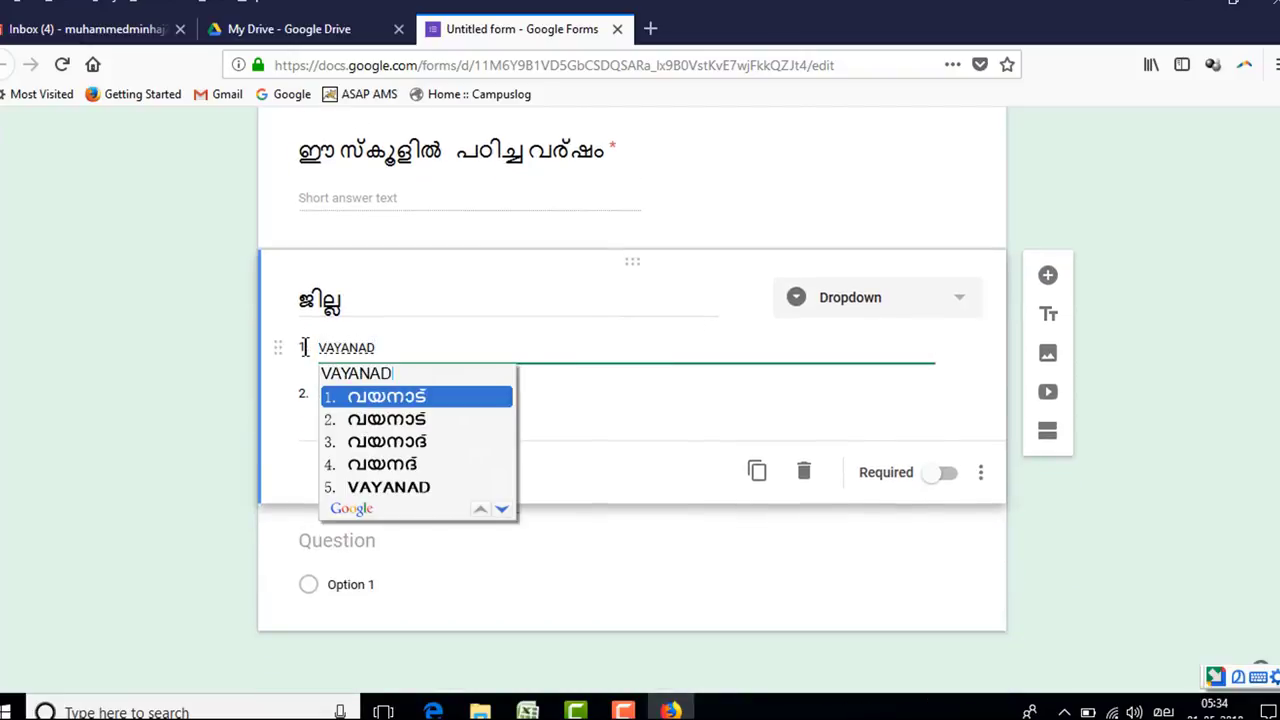
key(Return)
click(329, 391)
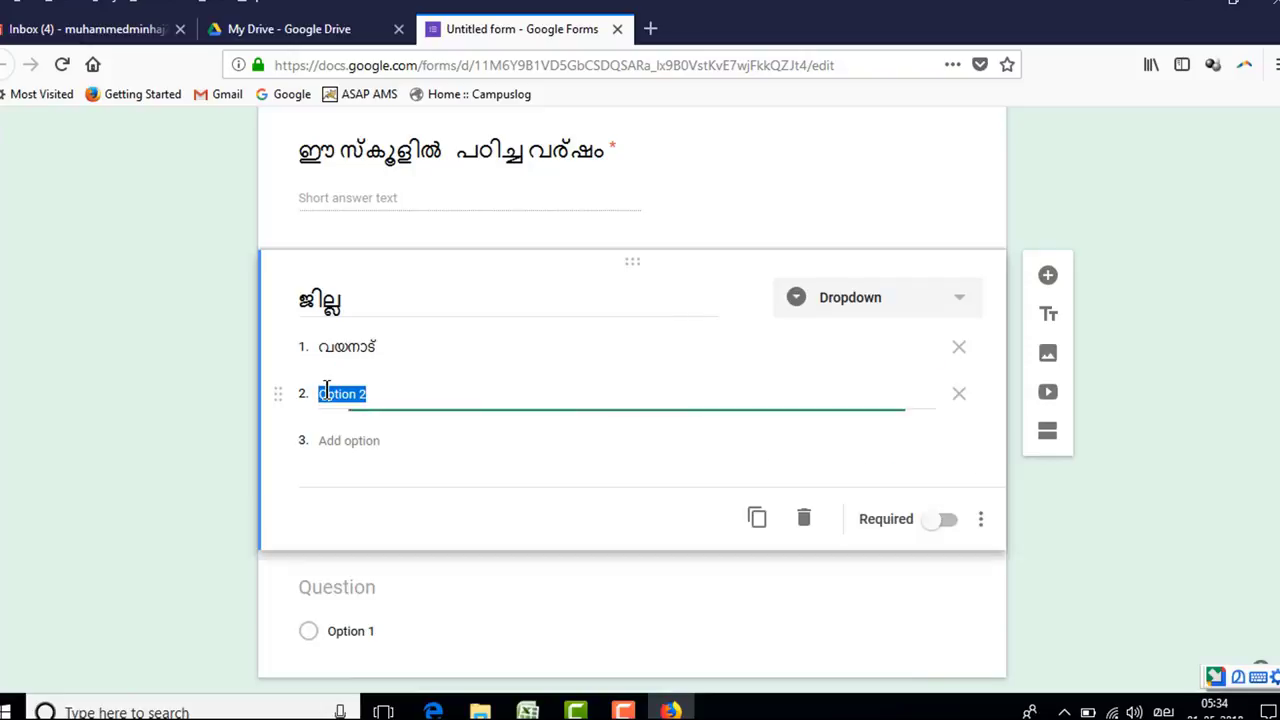
text(KOZIKKOD)
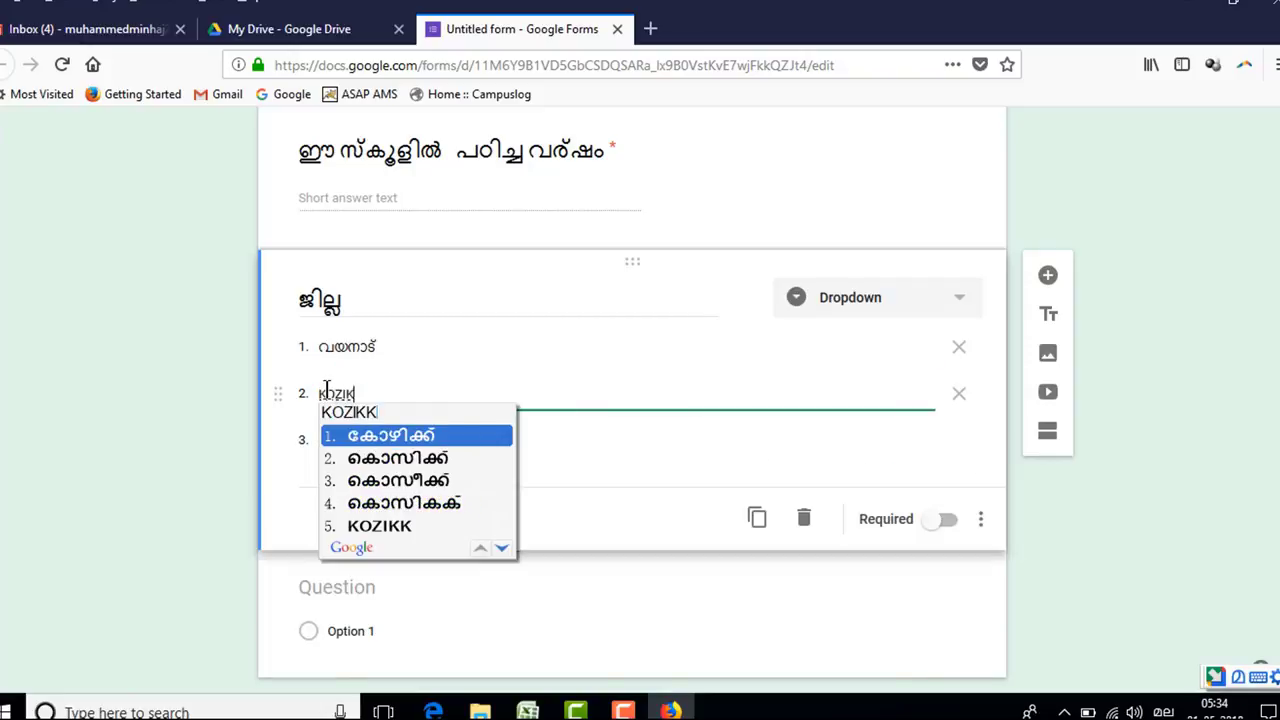
key(BackSpace)
key(BackSpace)
key(BackSpace)
key(BackSpace)
key(BackSpace)
text(HI)
key(BackSpace)
key(BackSpace)
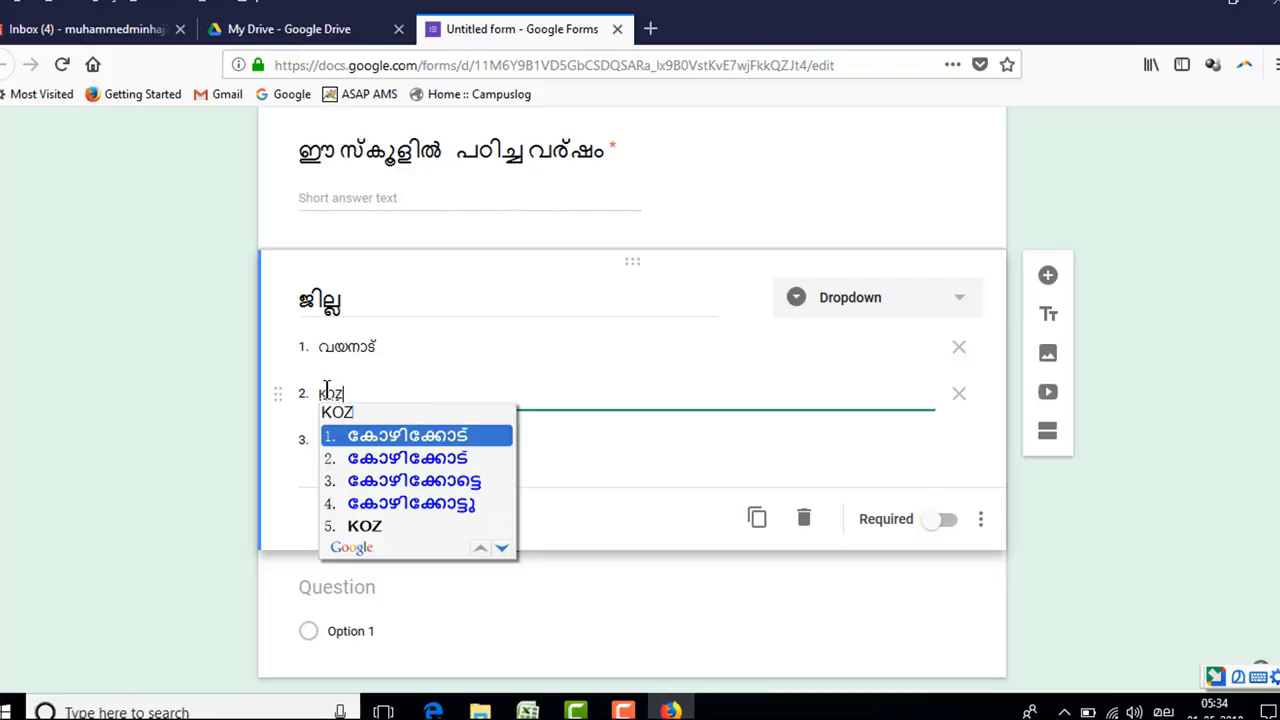
key(space)
- Add the remaining district options കണ്ണൂർ, കാസർഗോഡ് and മലപ്പുറം
click(337, 441)
text(KAN)
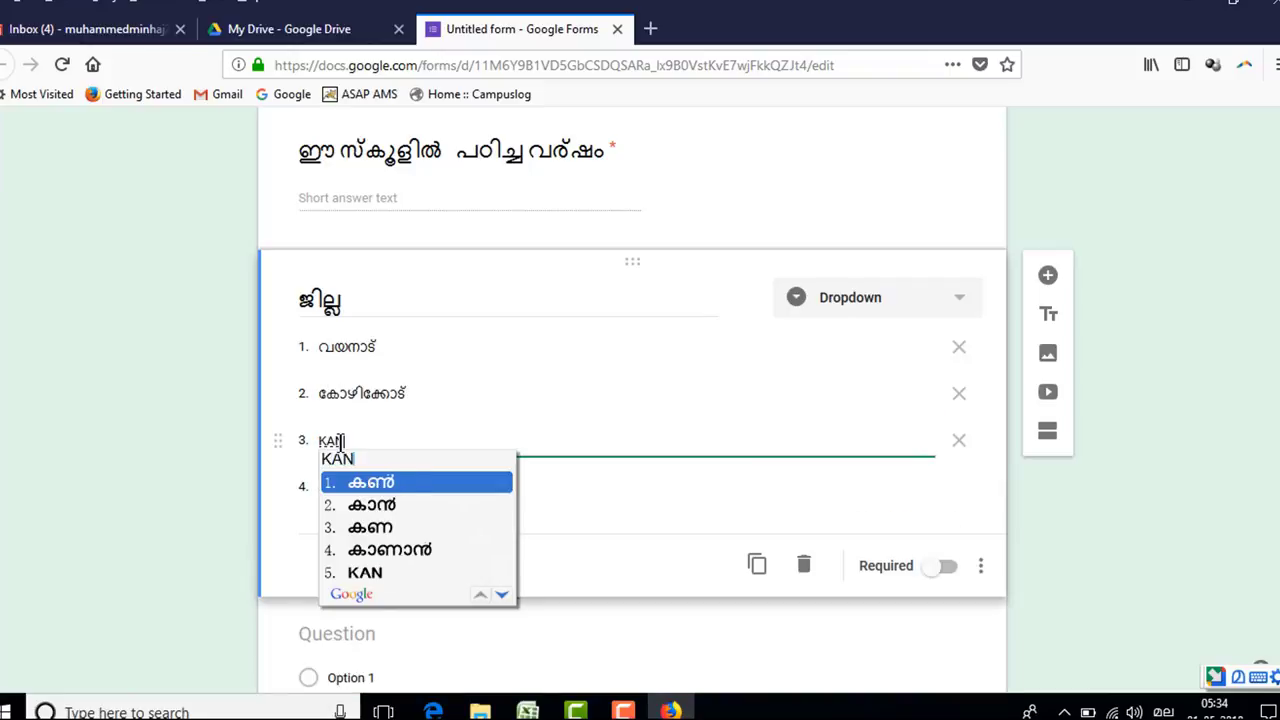
text(NUR)
key(space)
key(Tab)
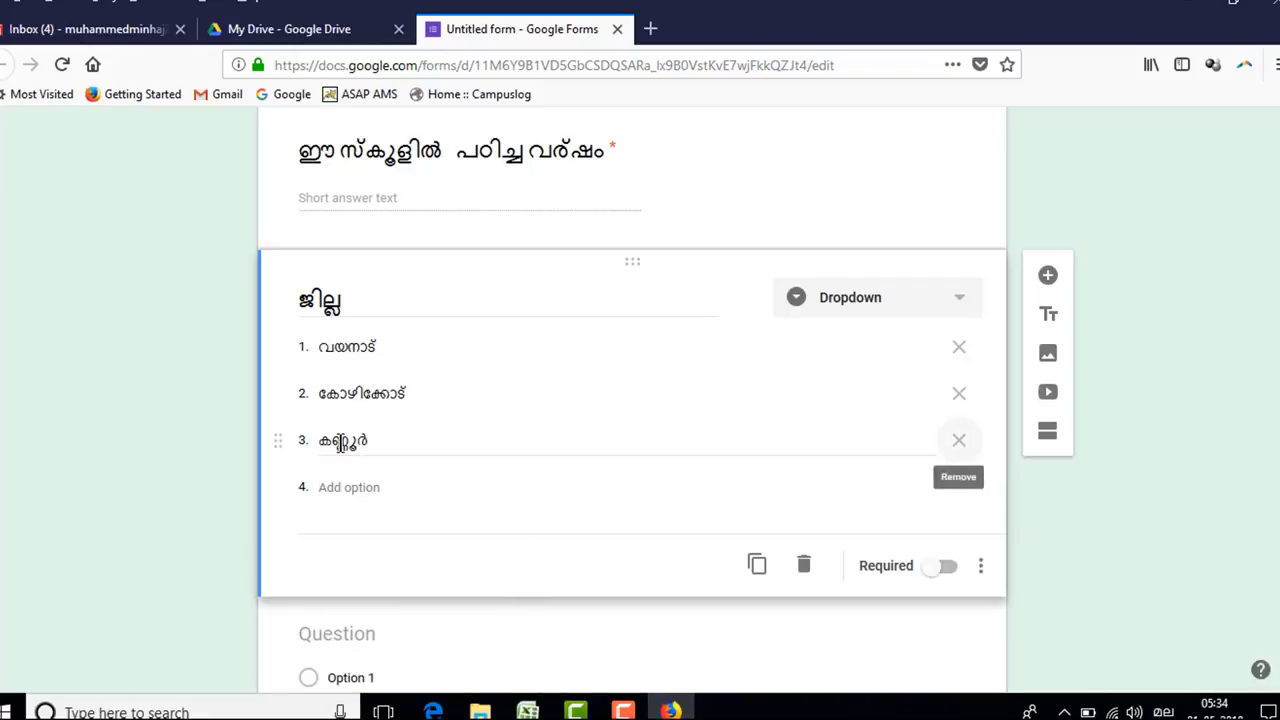
click(338, 487)
text(KA)
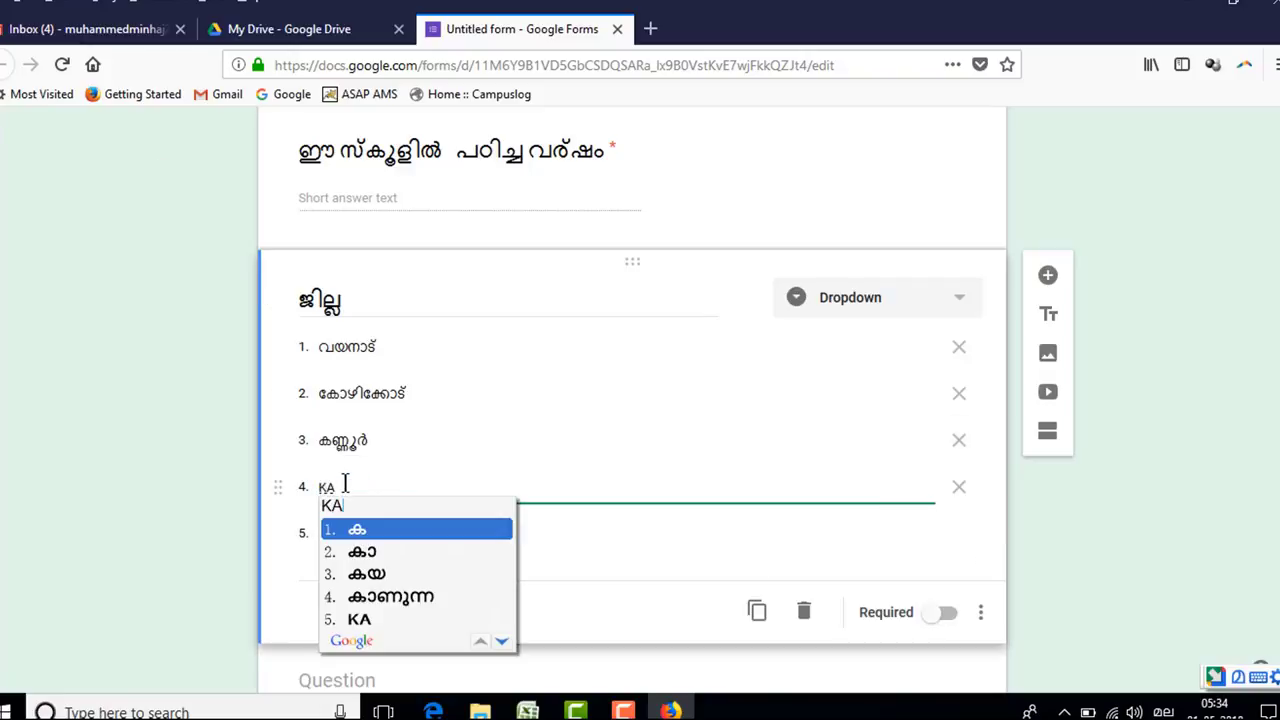
text(ASARGOD)
key(space)
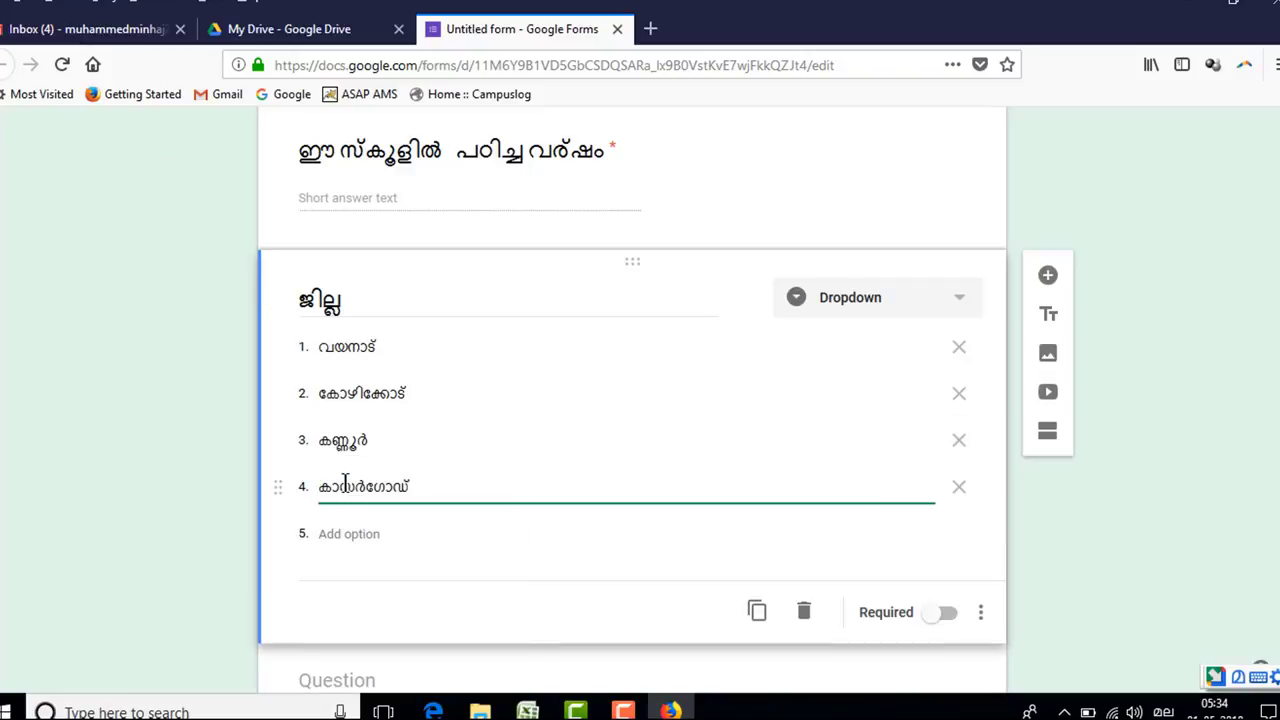
click(352, 536)
text(MALA)
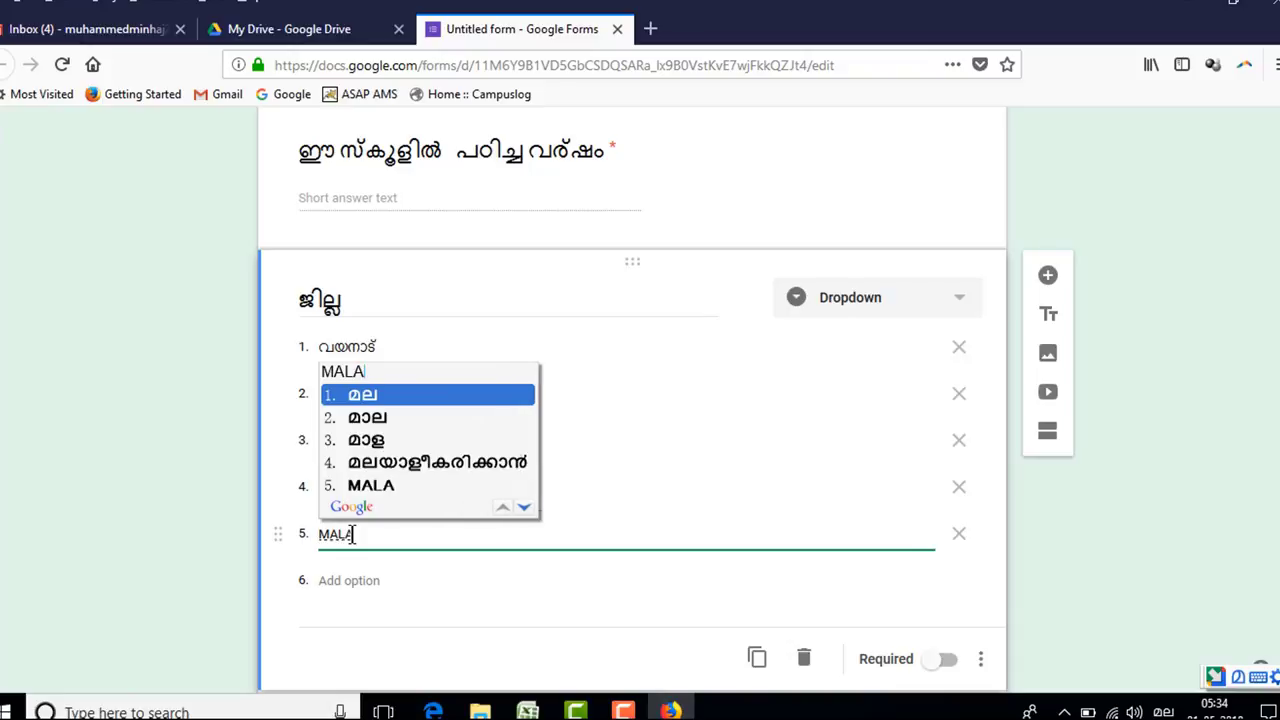
text(PPURAM)
key(space)
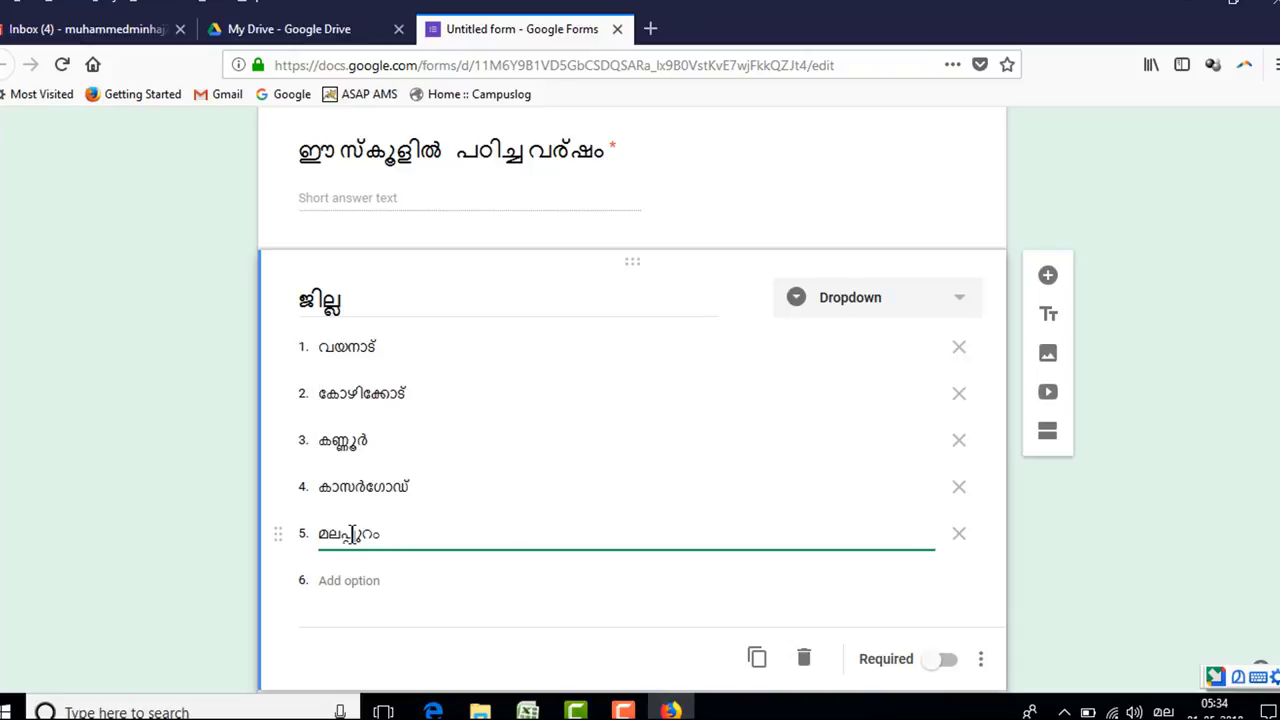
scroll(742, 505, down, 3)
click(942, 476)
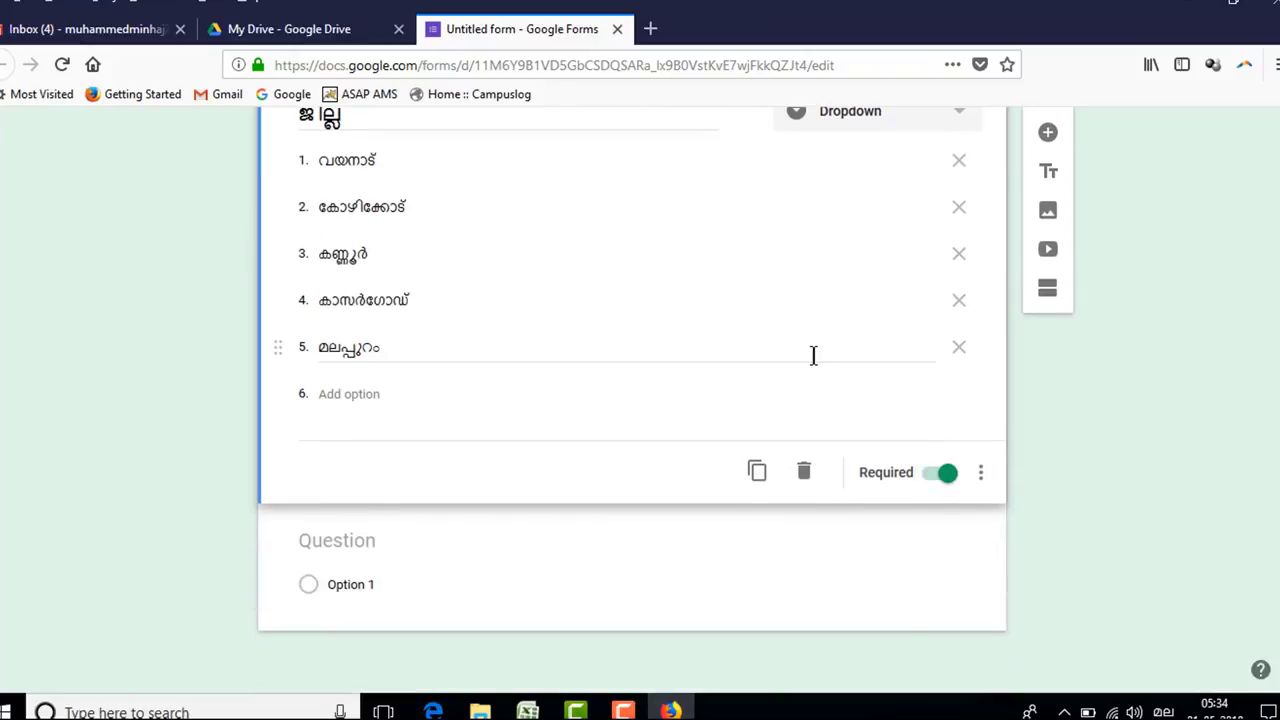
scroll(811, 357, up, 5)
scroll(724, 381, up, 3)
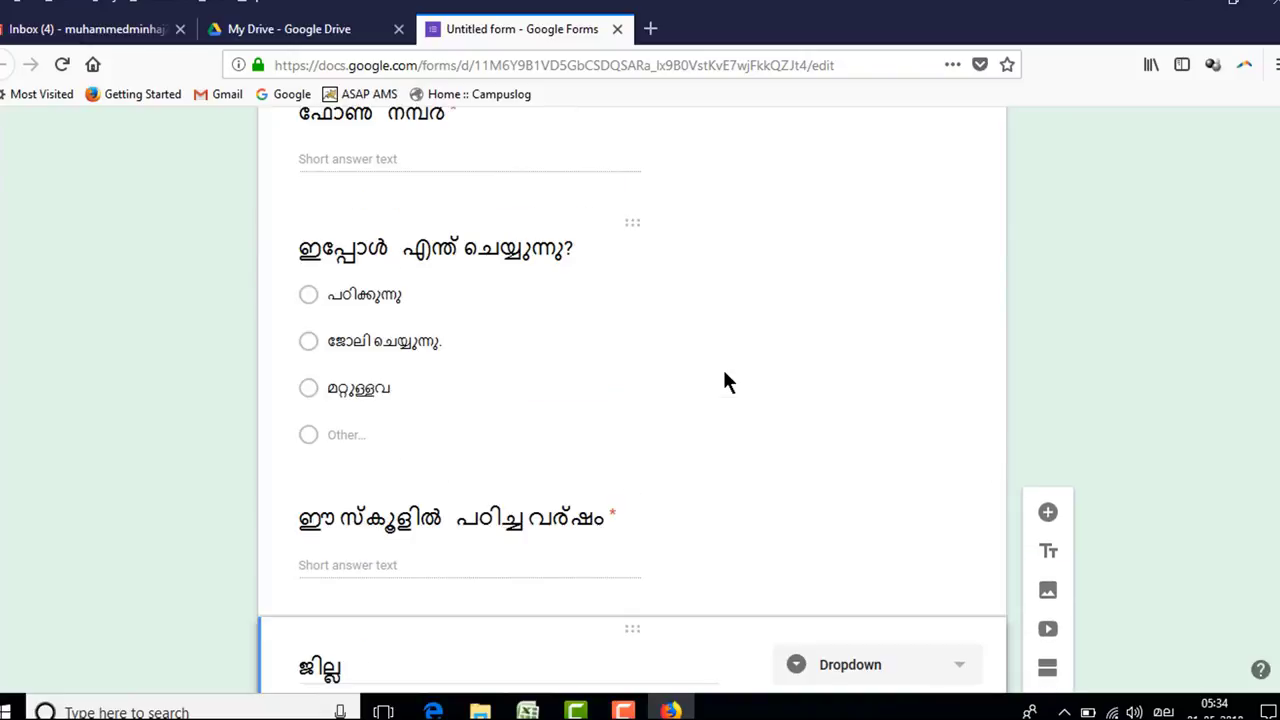
scroll(724, 381, down, 2)
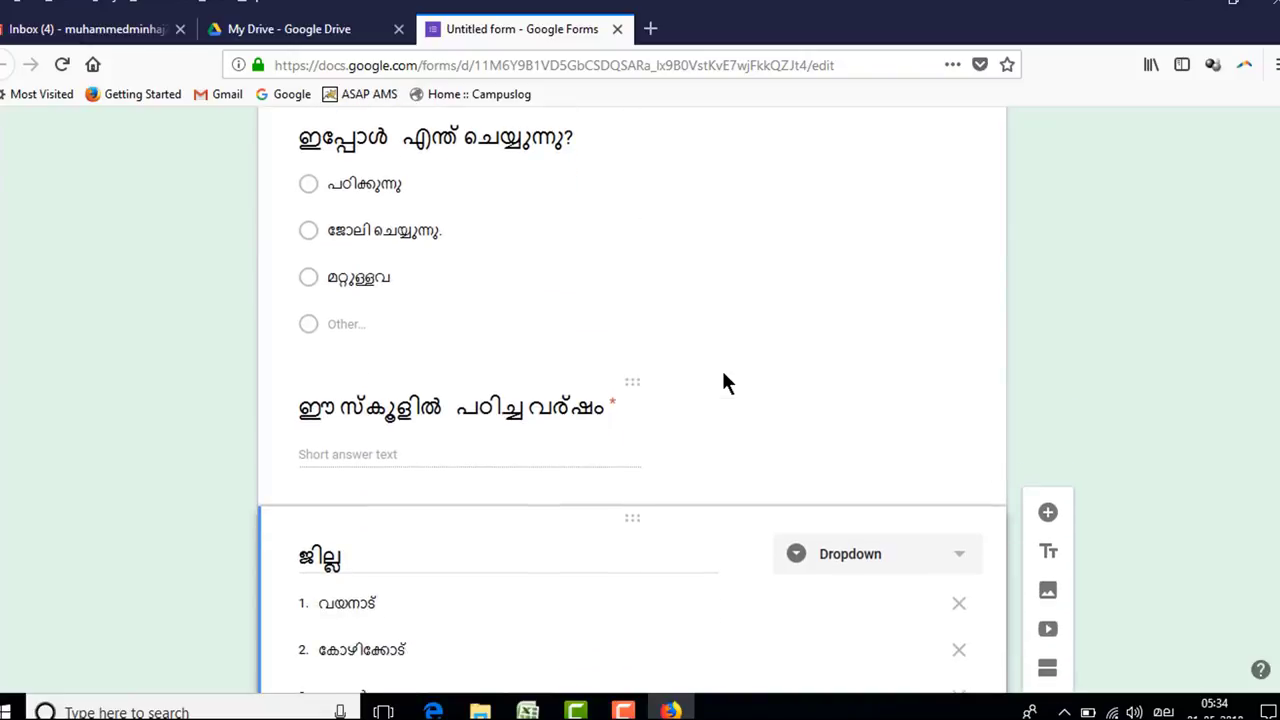
scroll(724, 381, down, 7)
scroll(724, 381, up, 5)
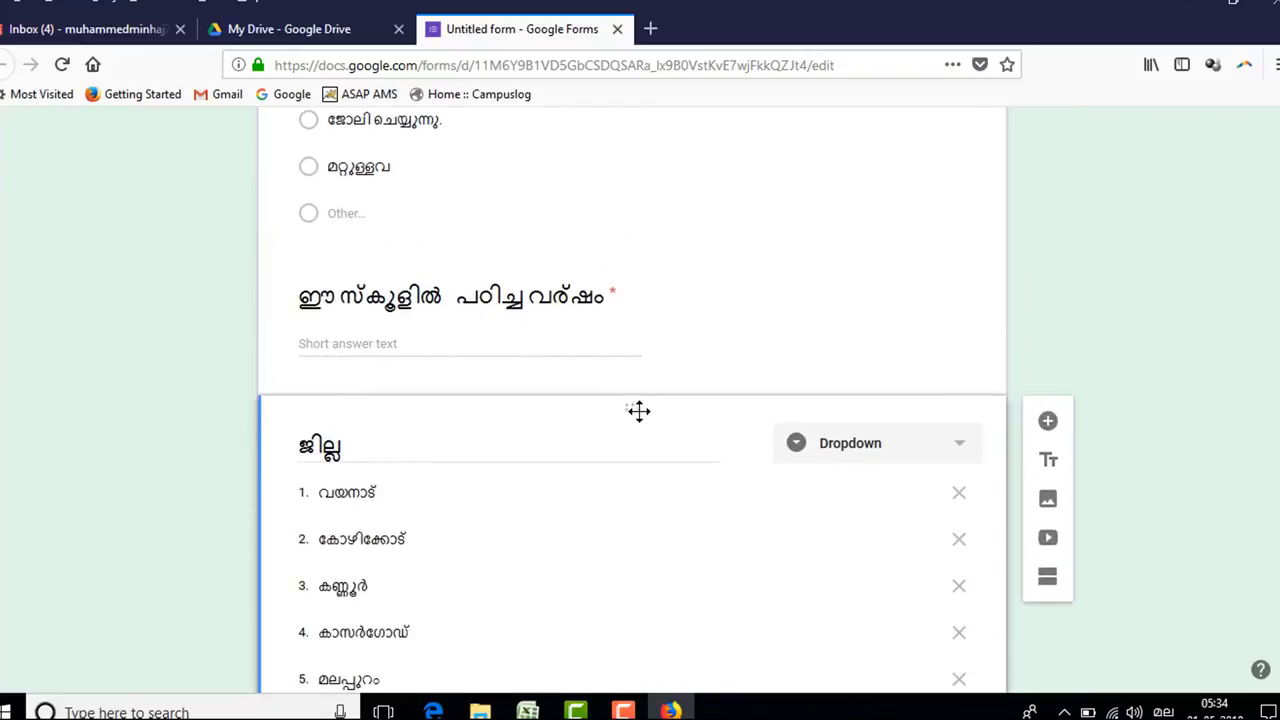
drag(637, 411, 692, 383)
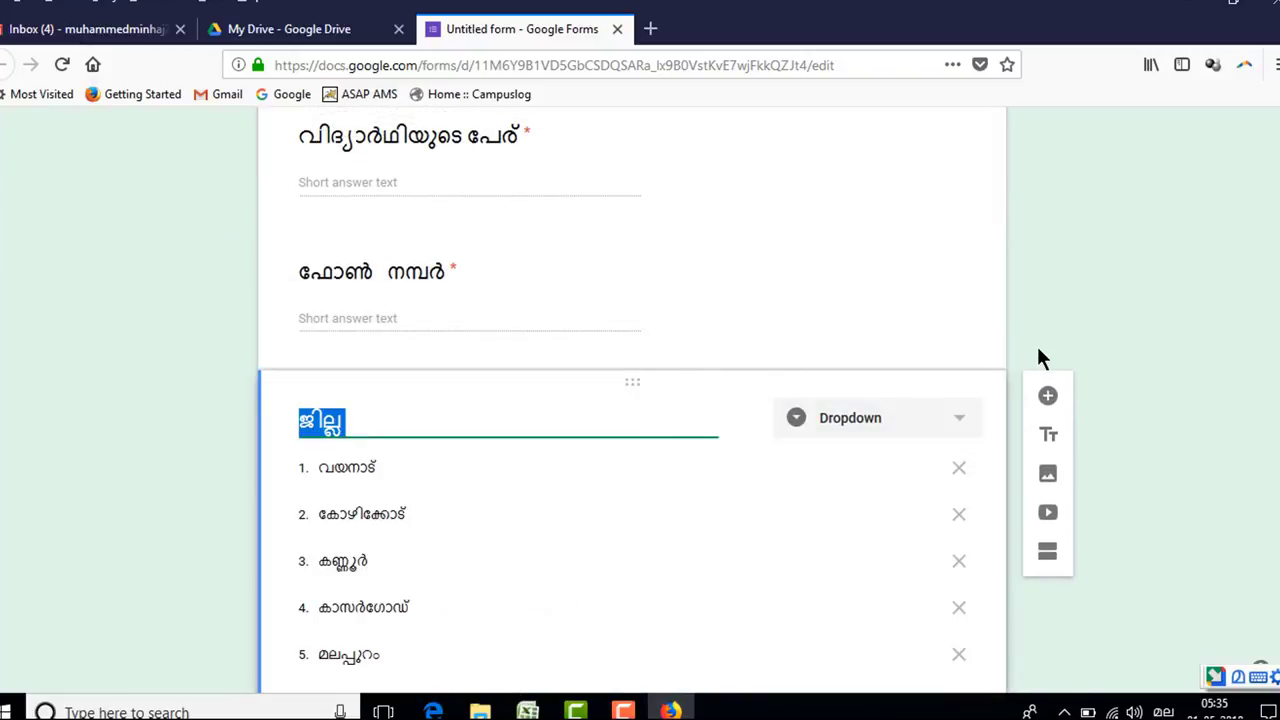
click(823, 389)
scroll(1080, 390, up, 2)
scroll(1080, 390, up, 3)
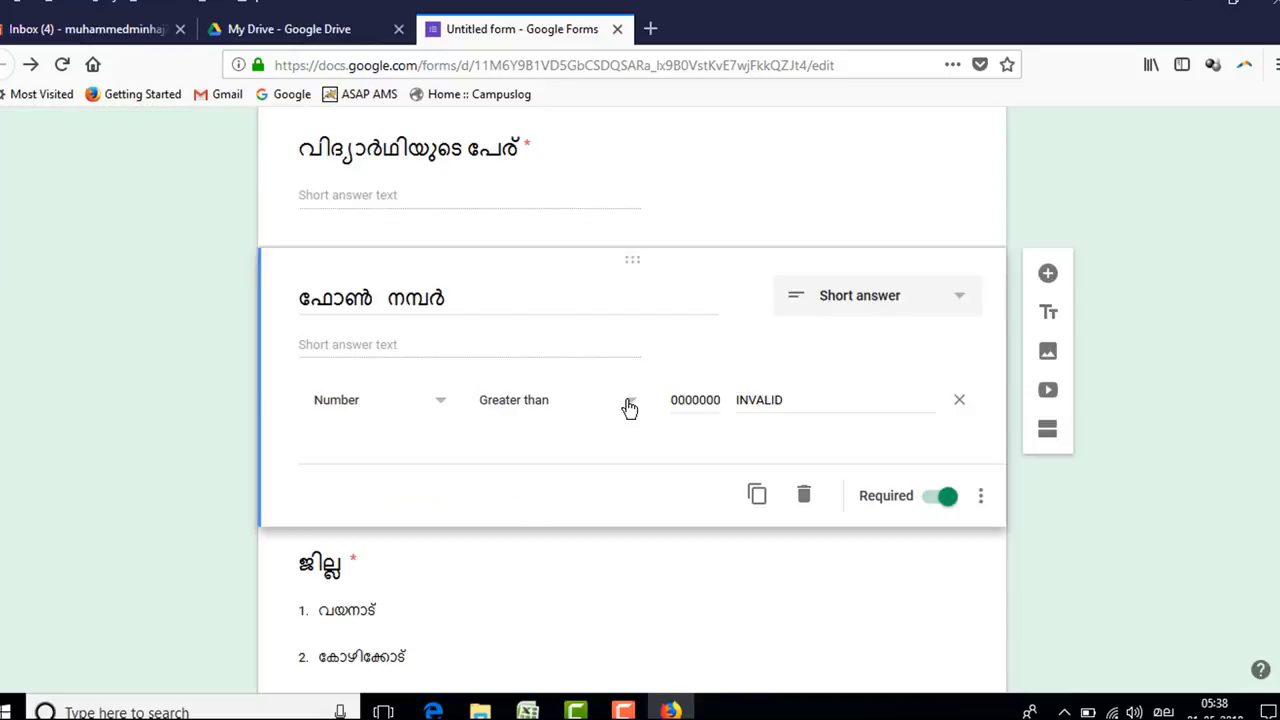
- Set the phone question's validation to Length, maximum 10 characters, error text INVALID
click(628, 406)
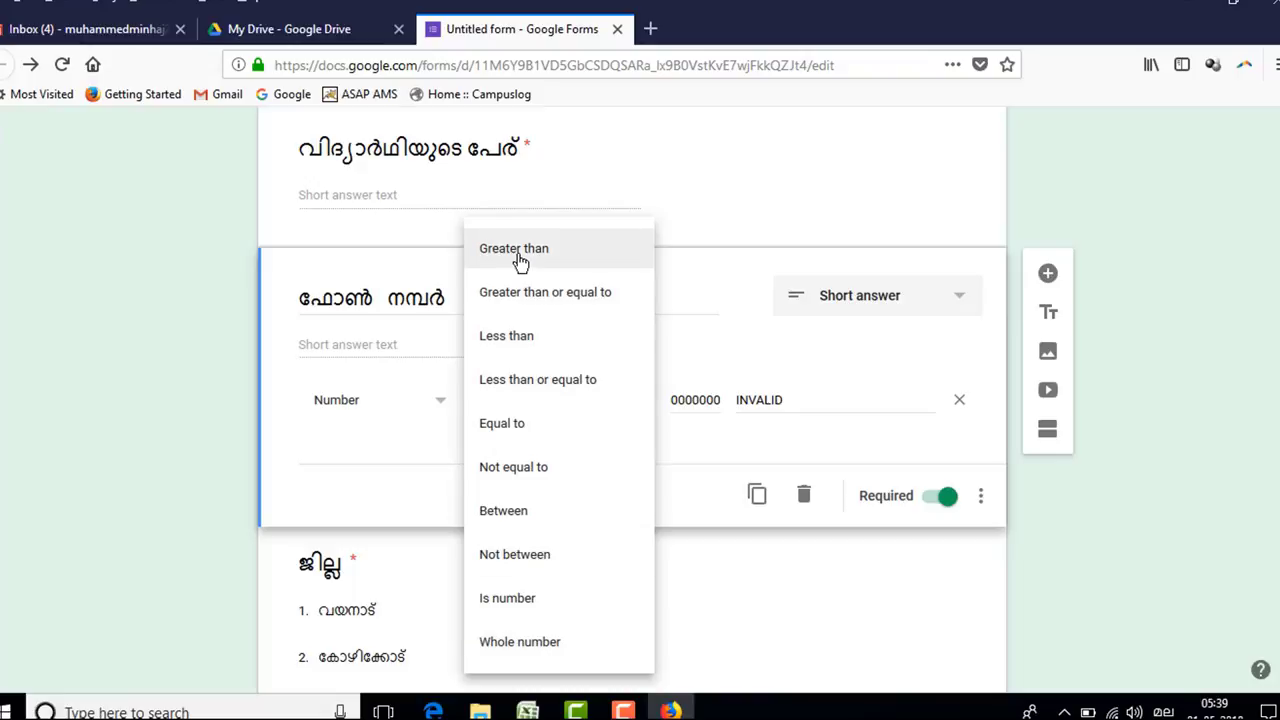
click(438, 403)
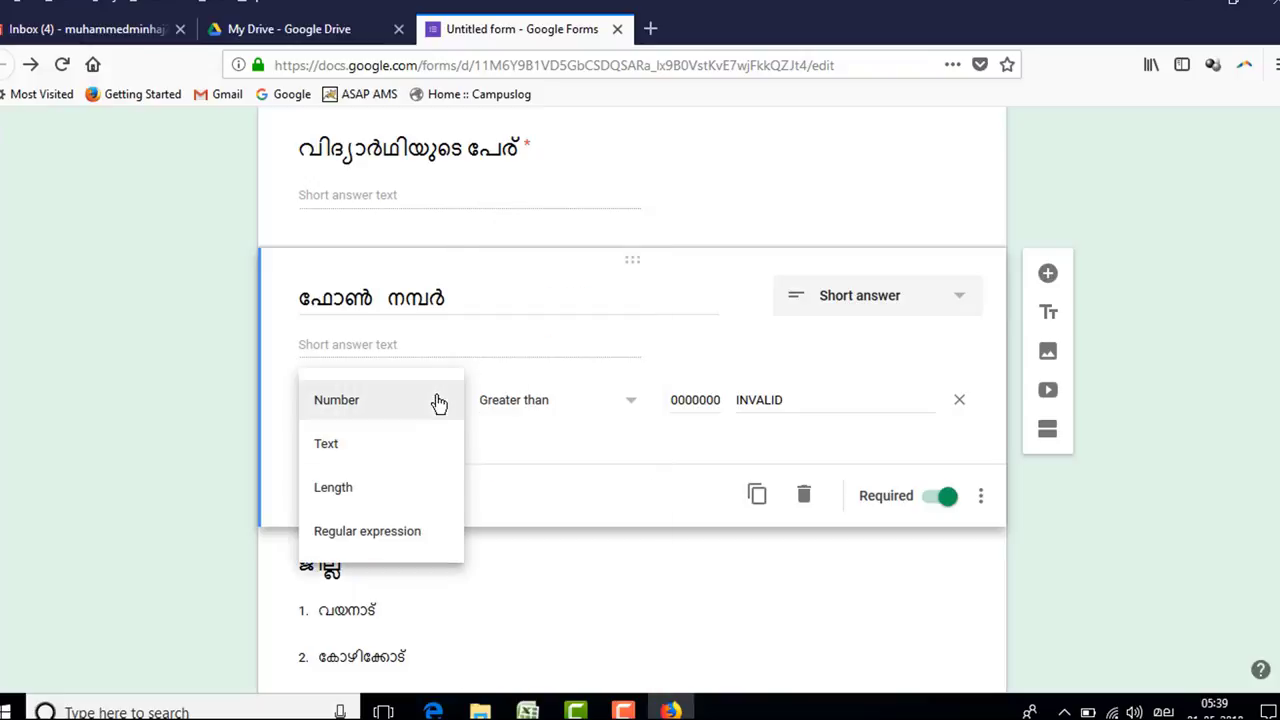
click(340, 490)
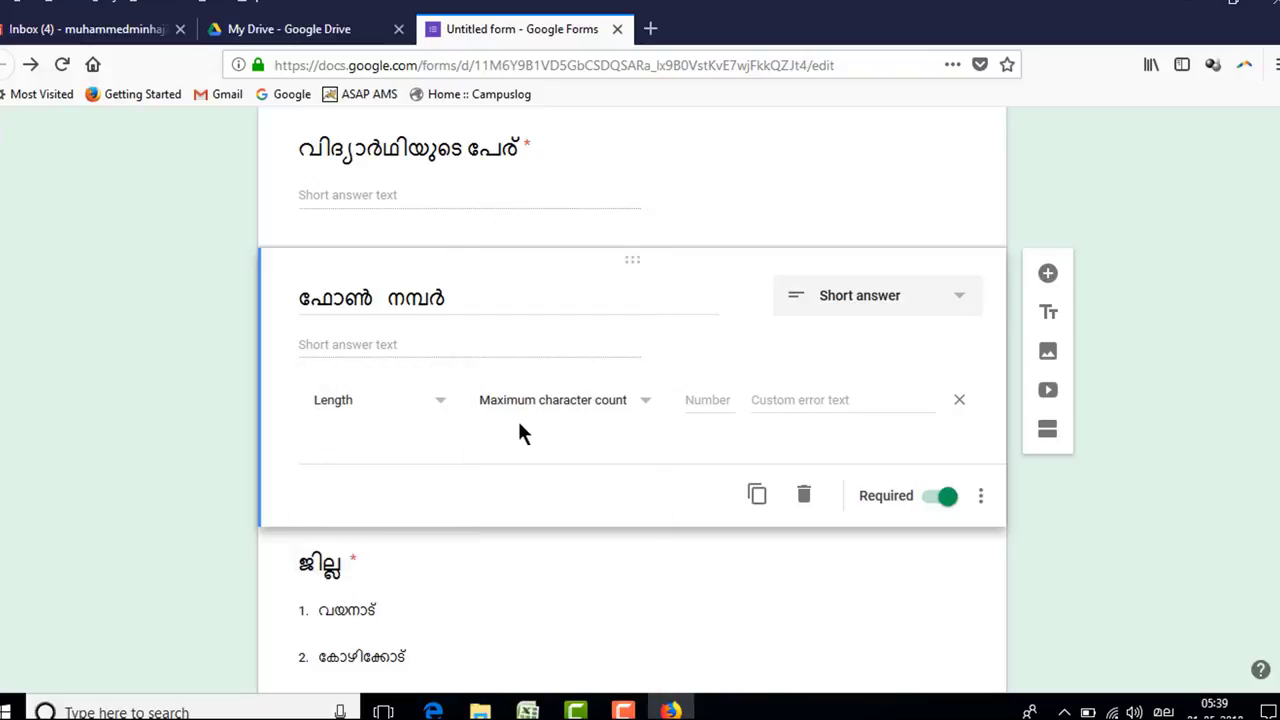
click(641, 408)
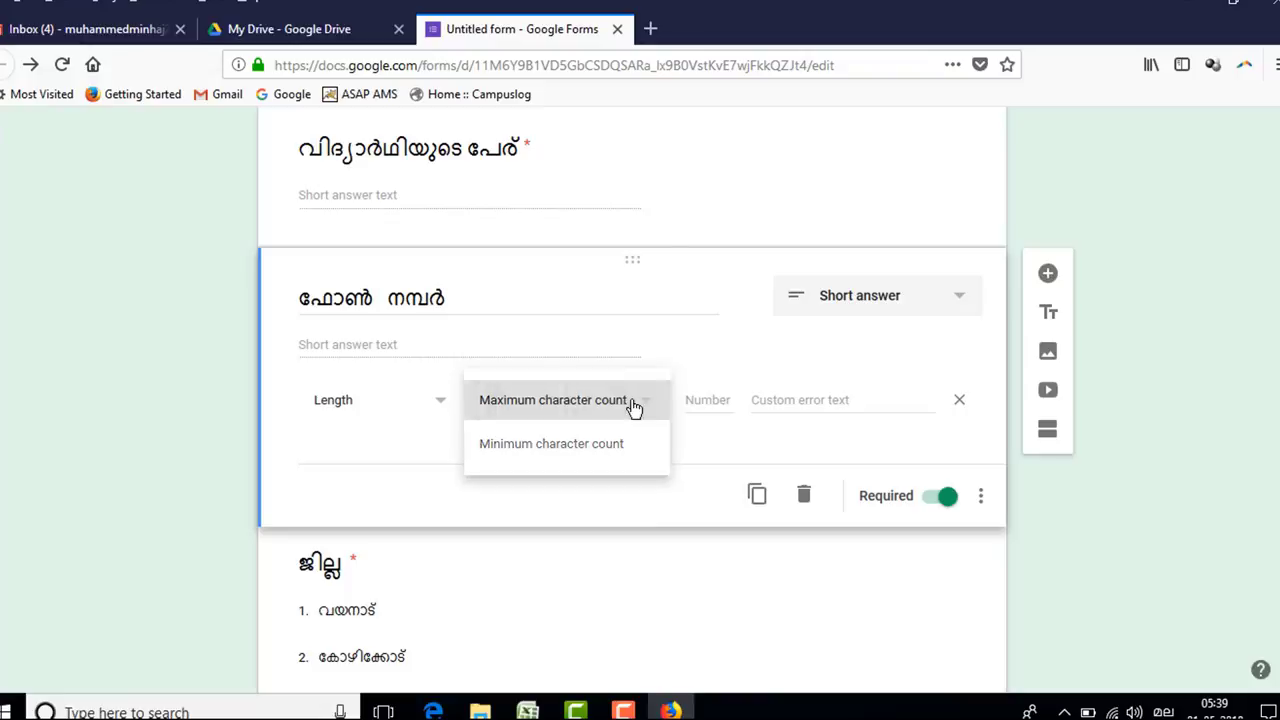
click(630, 402)
click(709, 399)
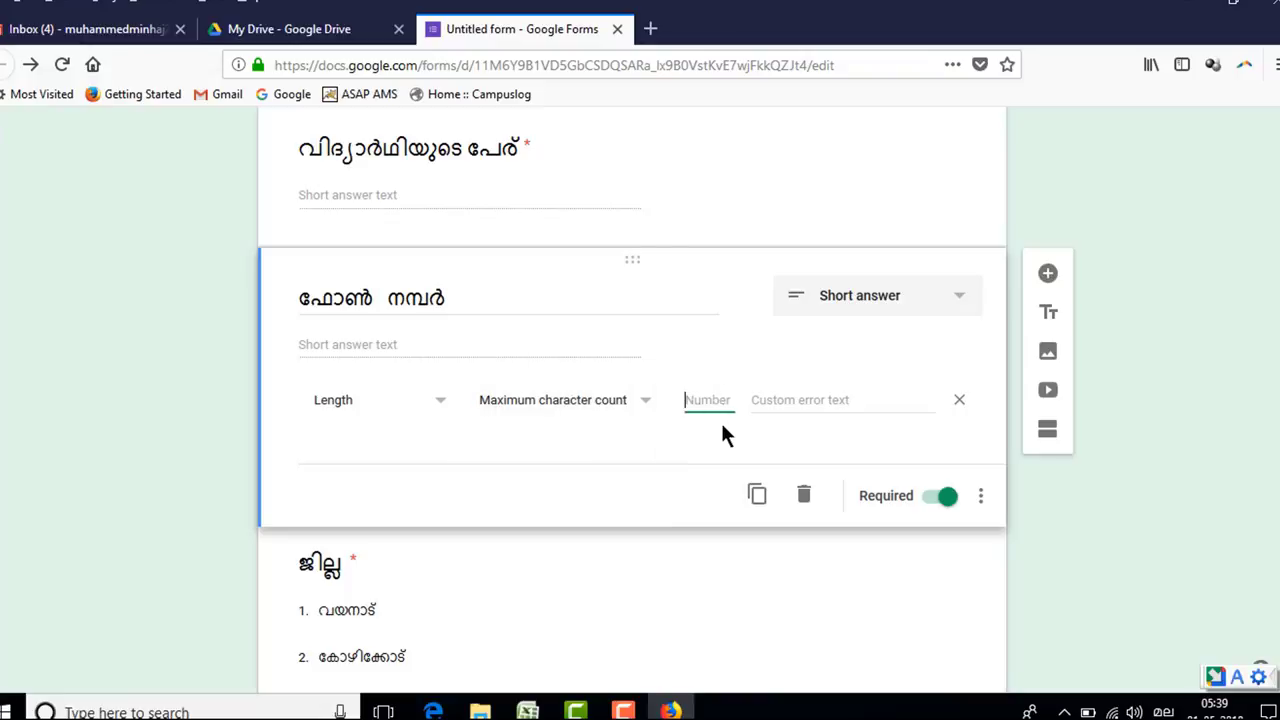
click(815, 402)
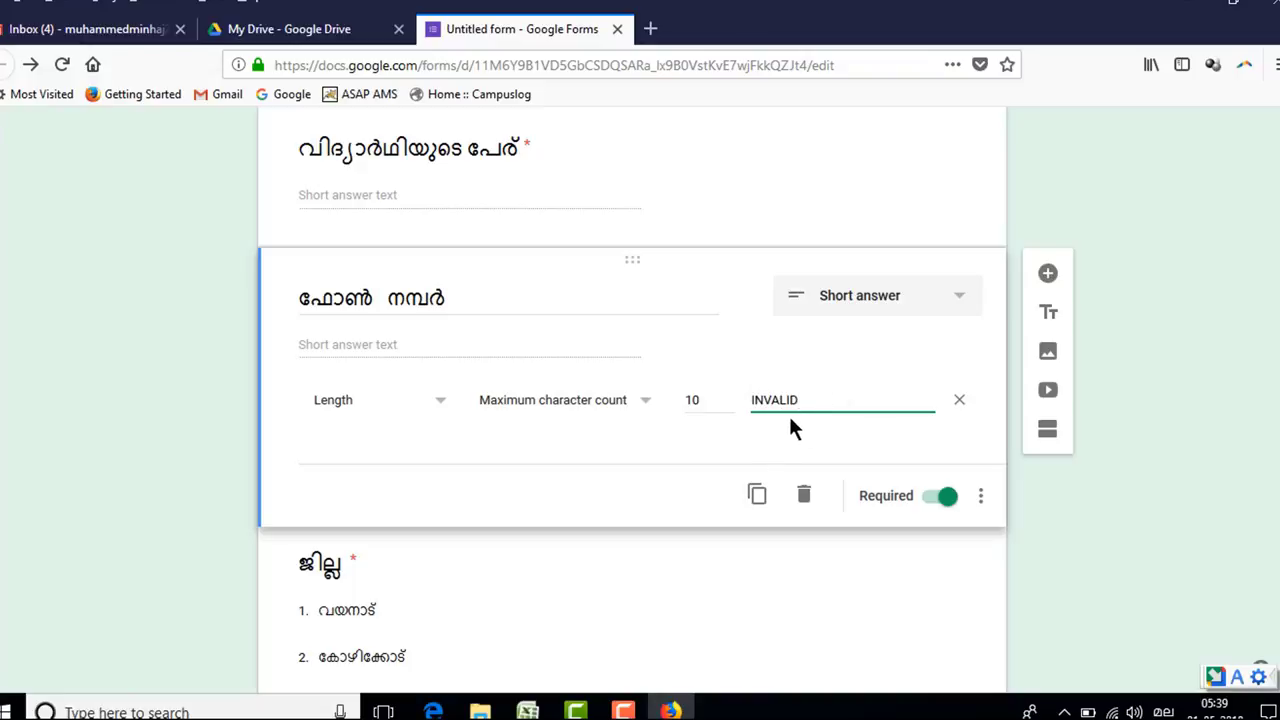
click(631, 536)
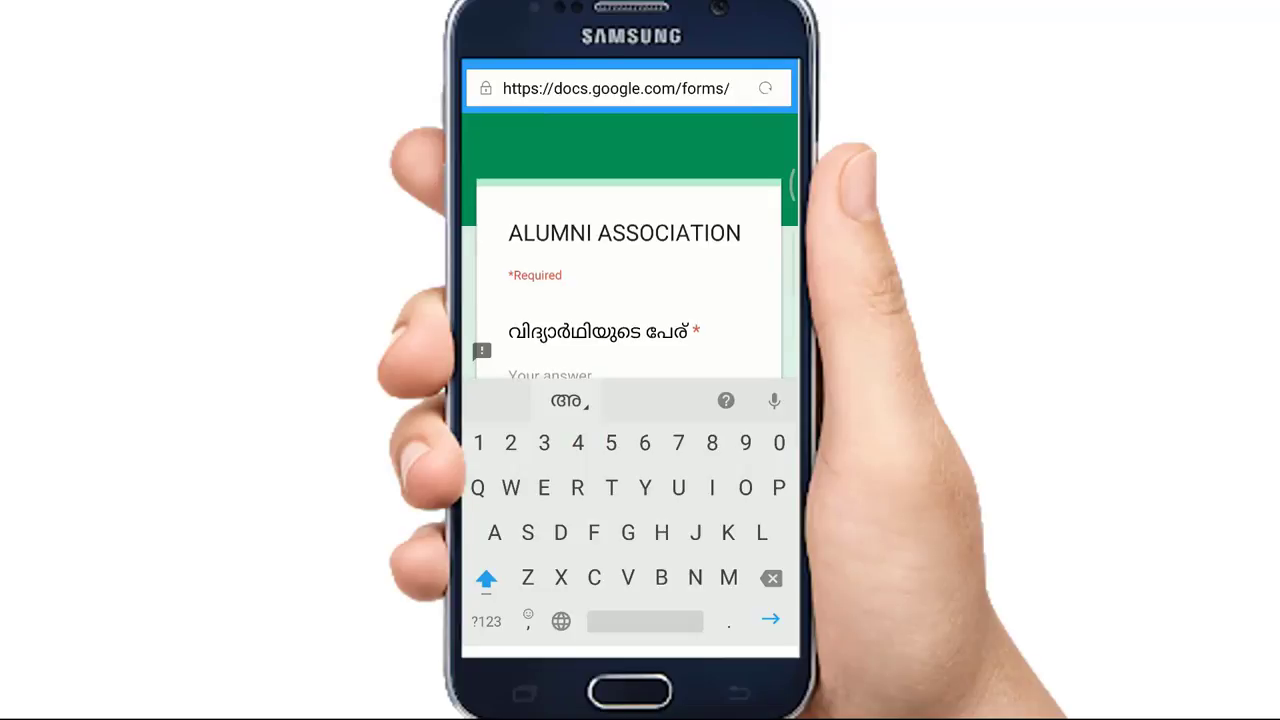
- Fill in the respondent's name and a ten-digit phone number on the phone
text(നോബിൾ)
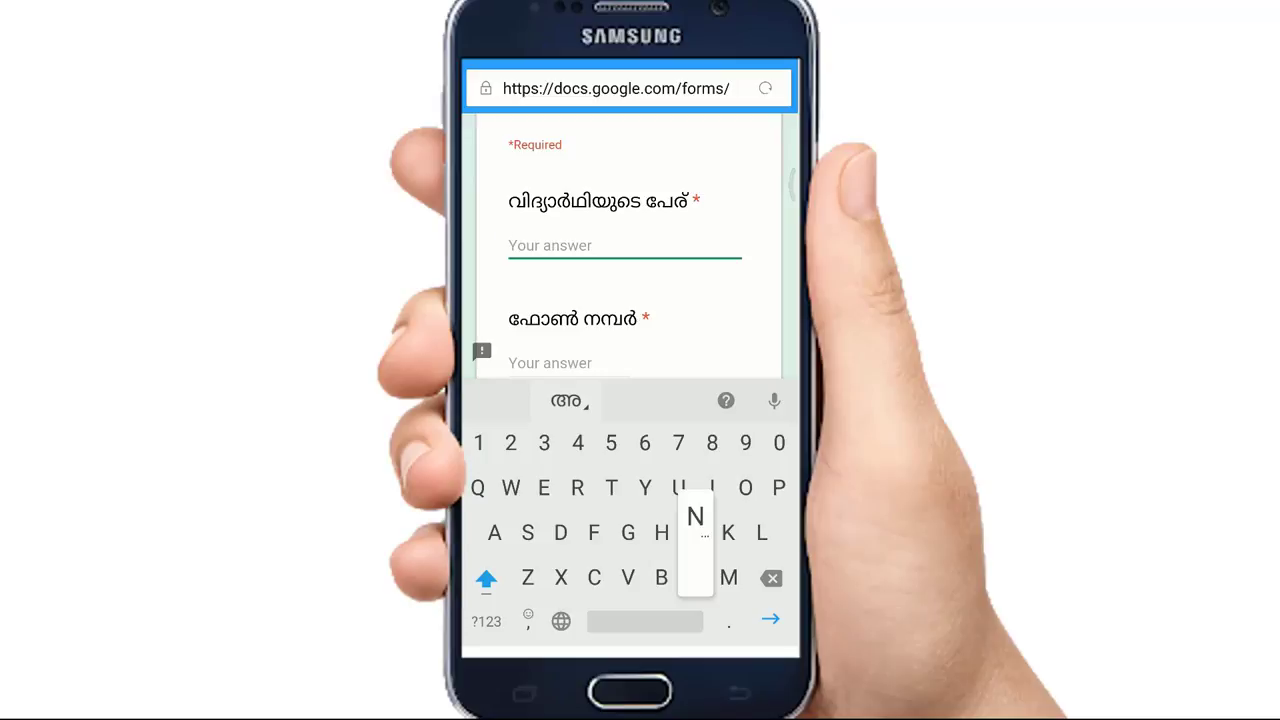
key(Escape)
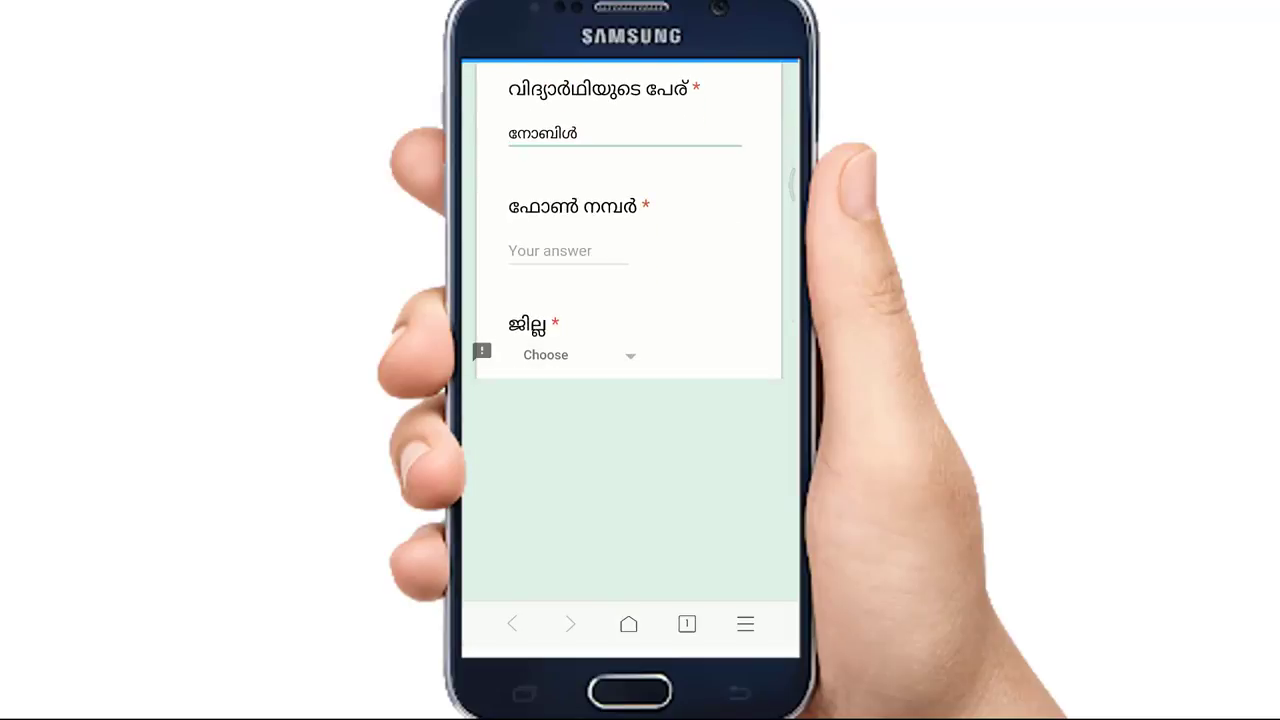
click(550, 251)
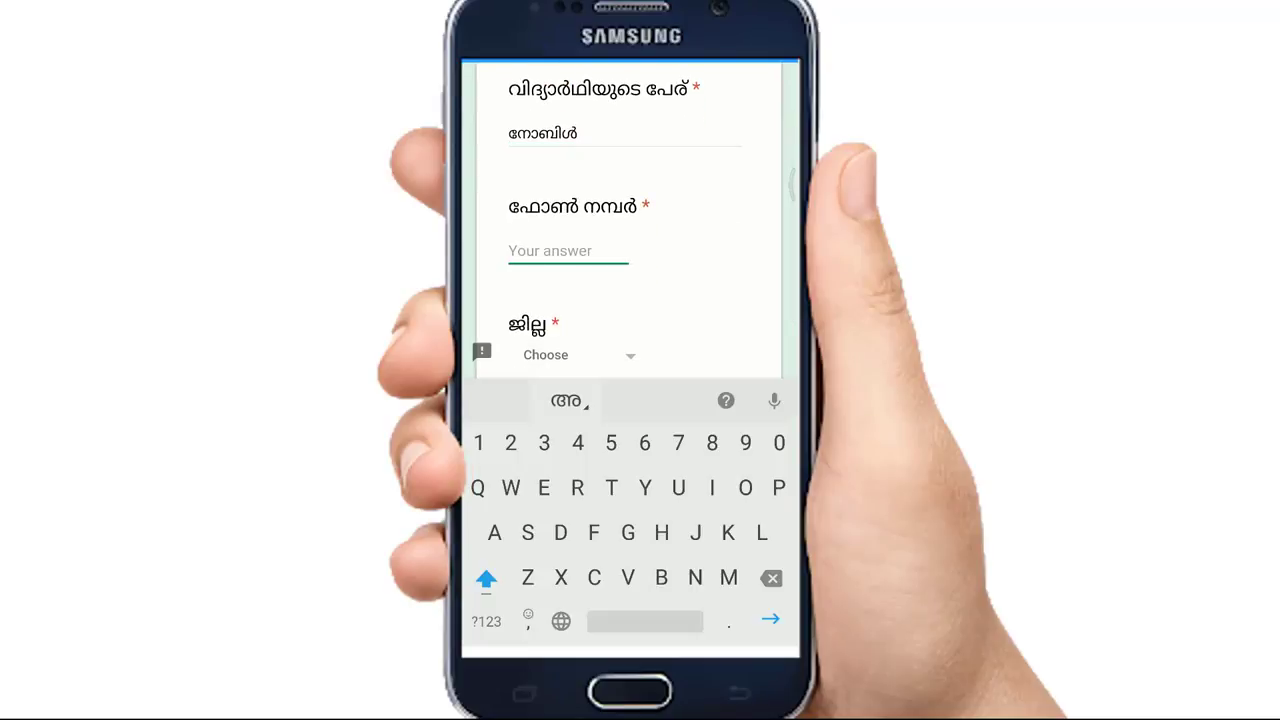
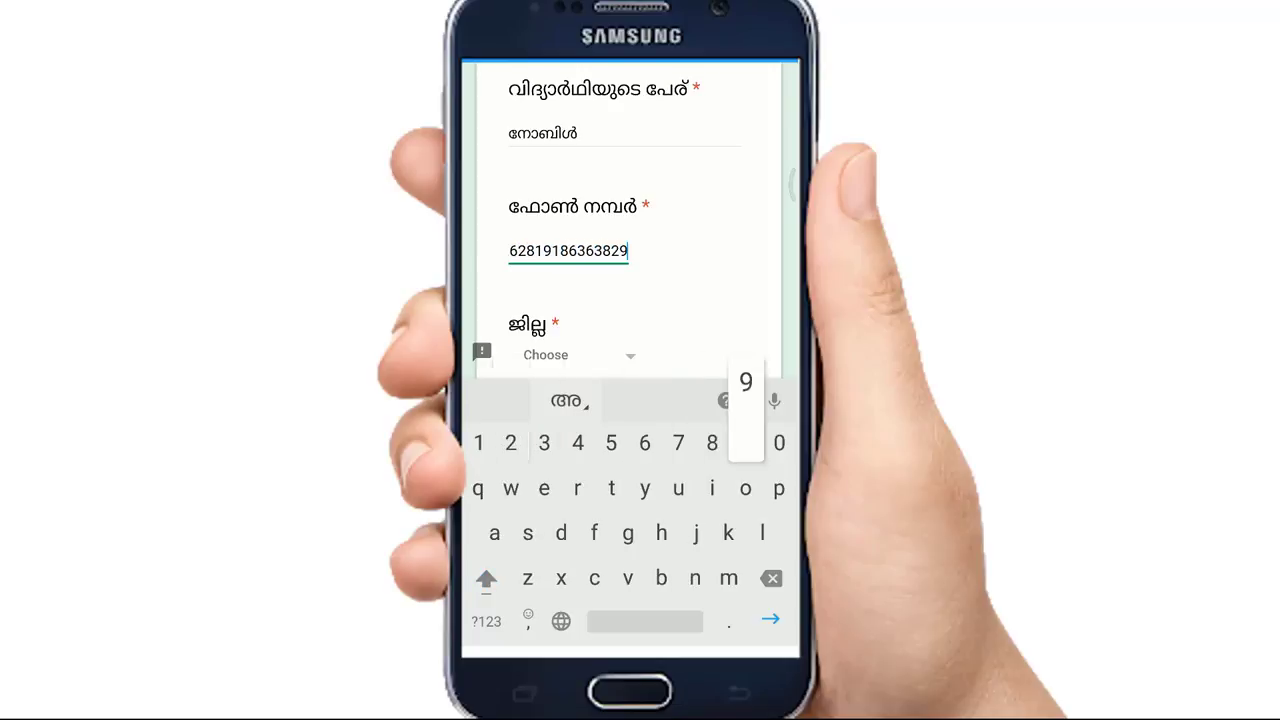
key(BackSpace)
key(BackSpace)
key(BackSpace)
key(BackSpace)
key(BackSpace)
key(BackSpace)
key(BackSpace)
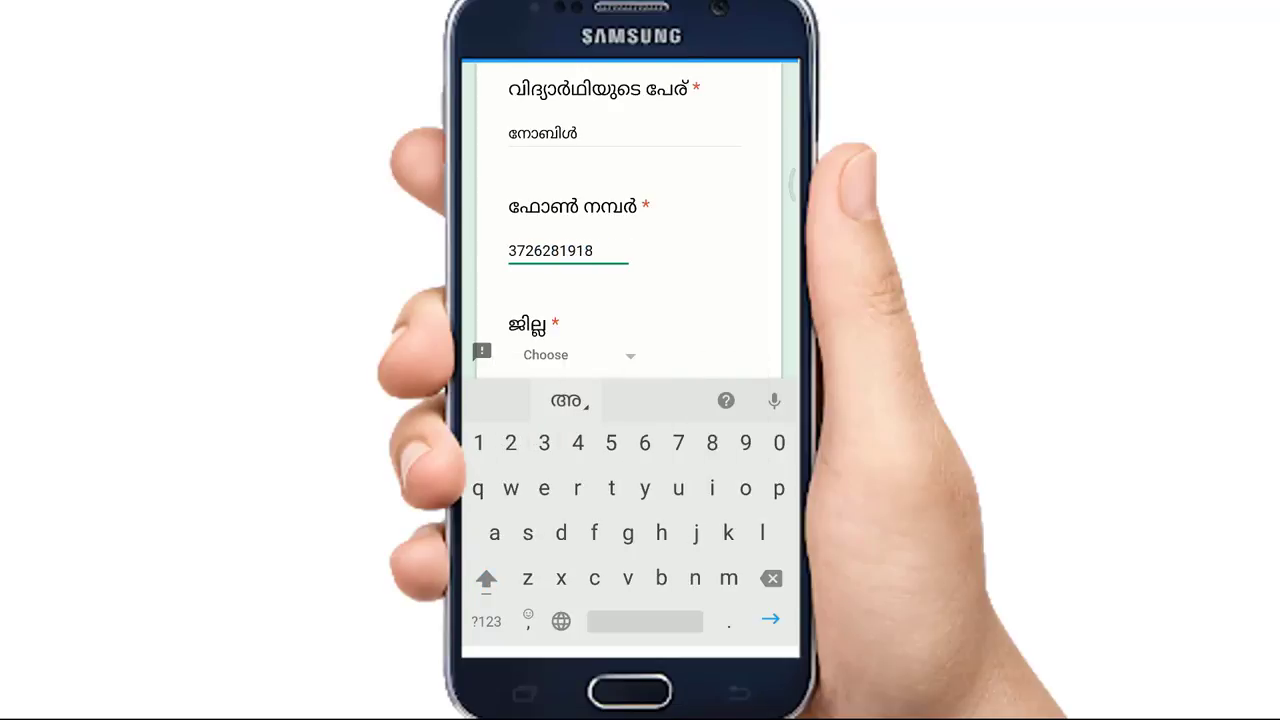
scroll(623, 213, down, 2)
key(Escape)
- Choose district വയനാട്, mark as working, enter year 1997, and submit
click(543, 249)
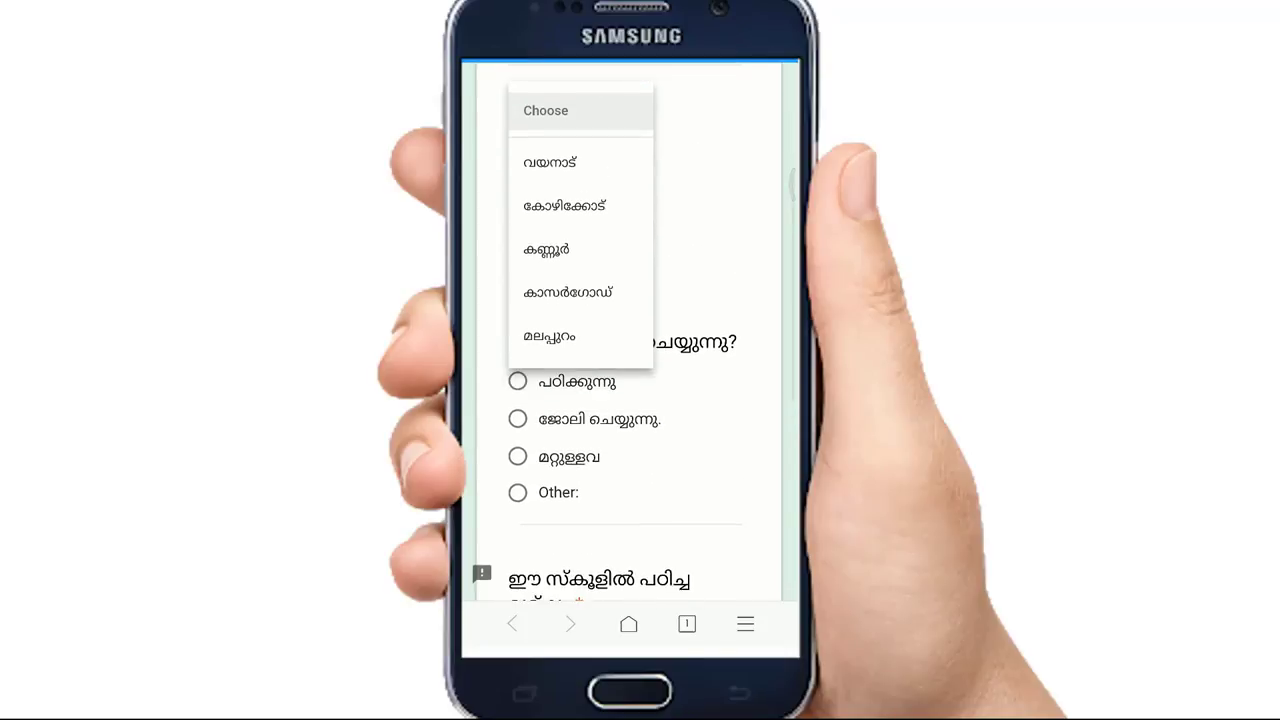
click(550, 162)
scroll(630, 330, down, 2)
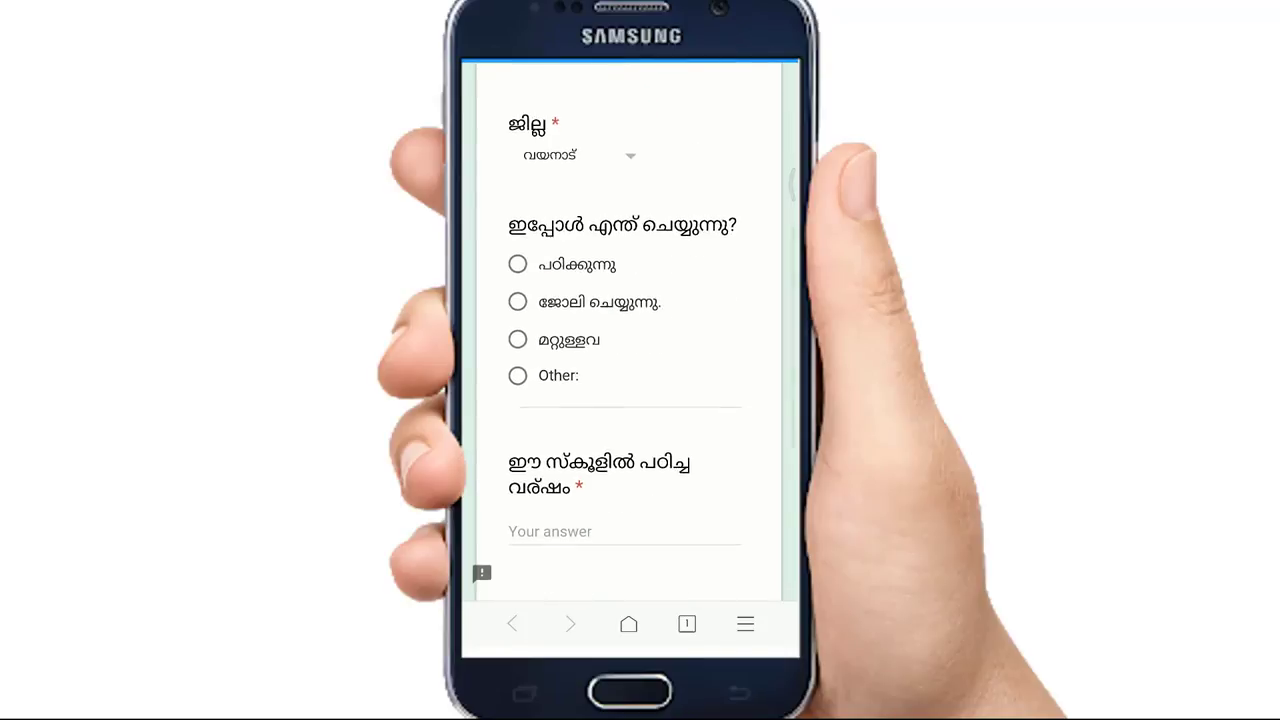
click(517, 301)
scroll(630, 330, down, 2)
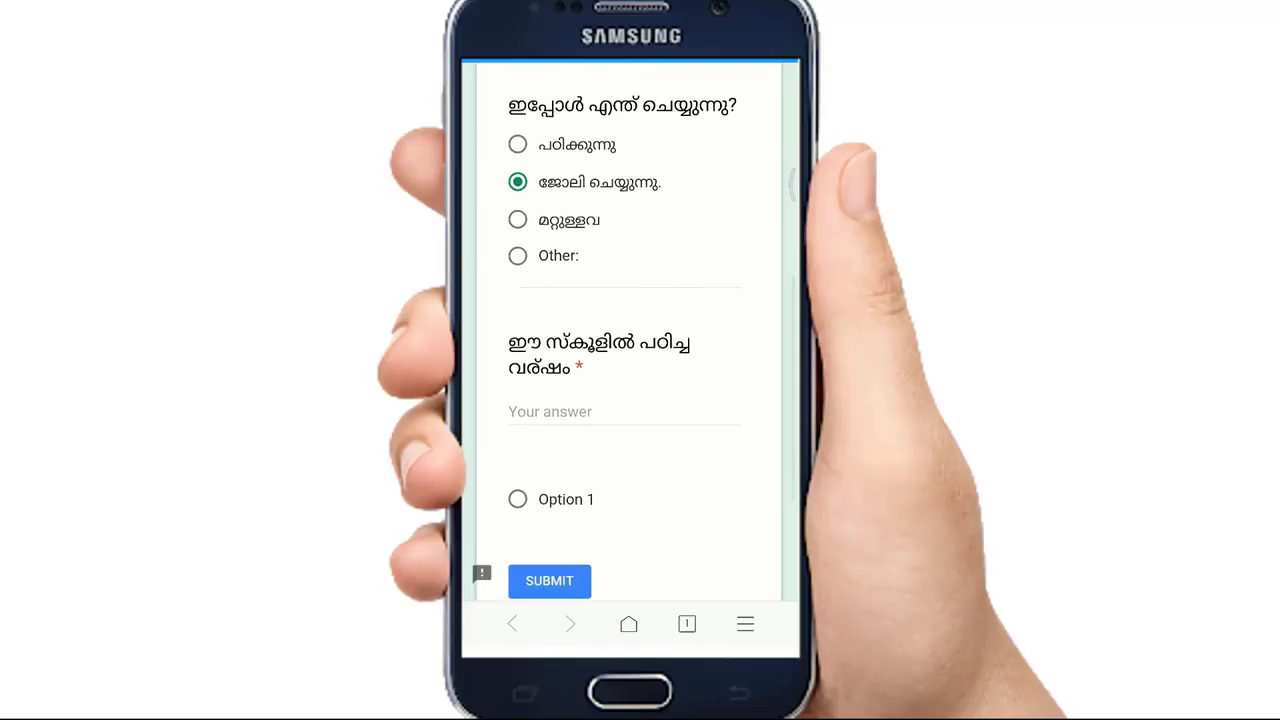
click(560, 409)
text(1997)
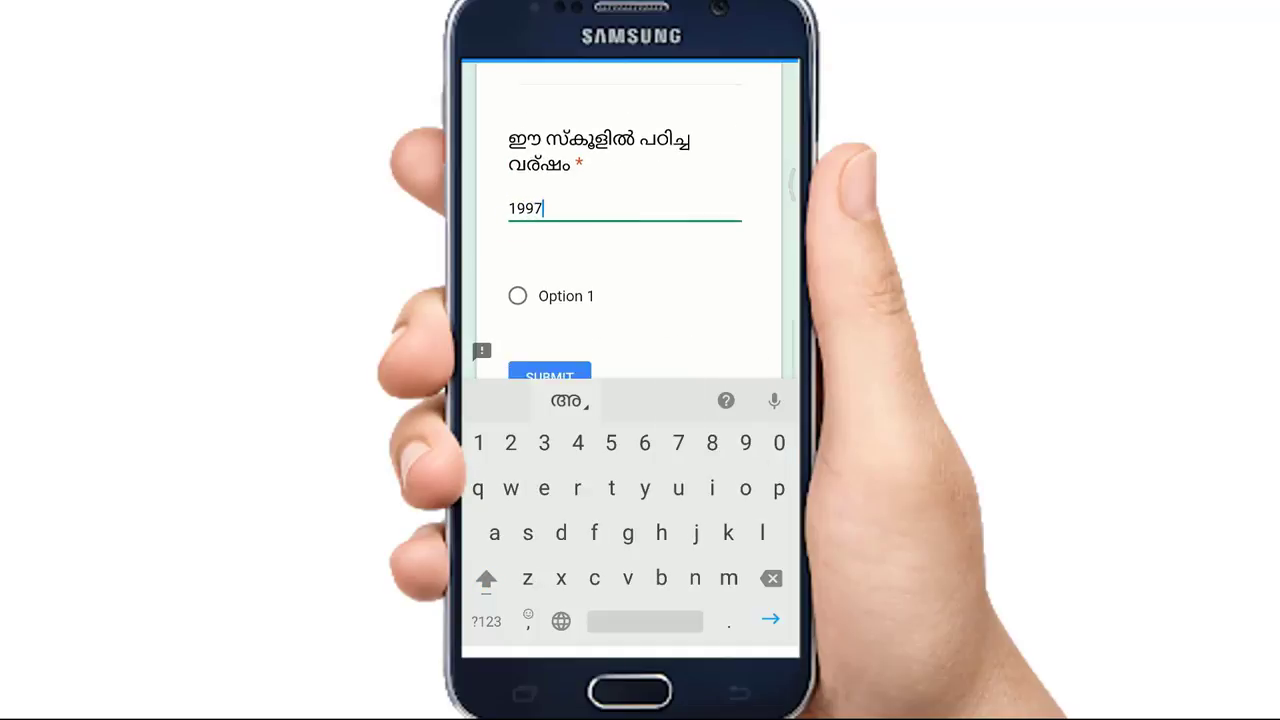
key(Return)
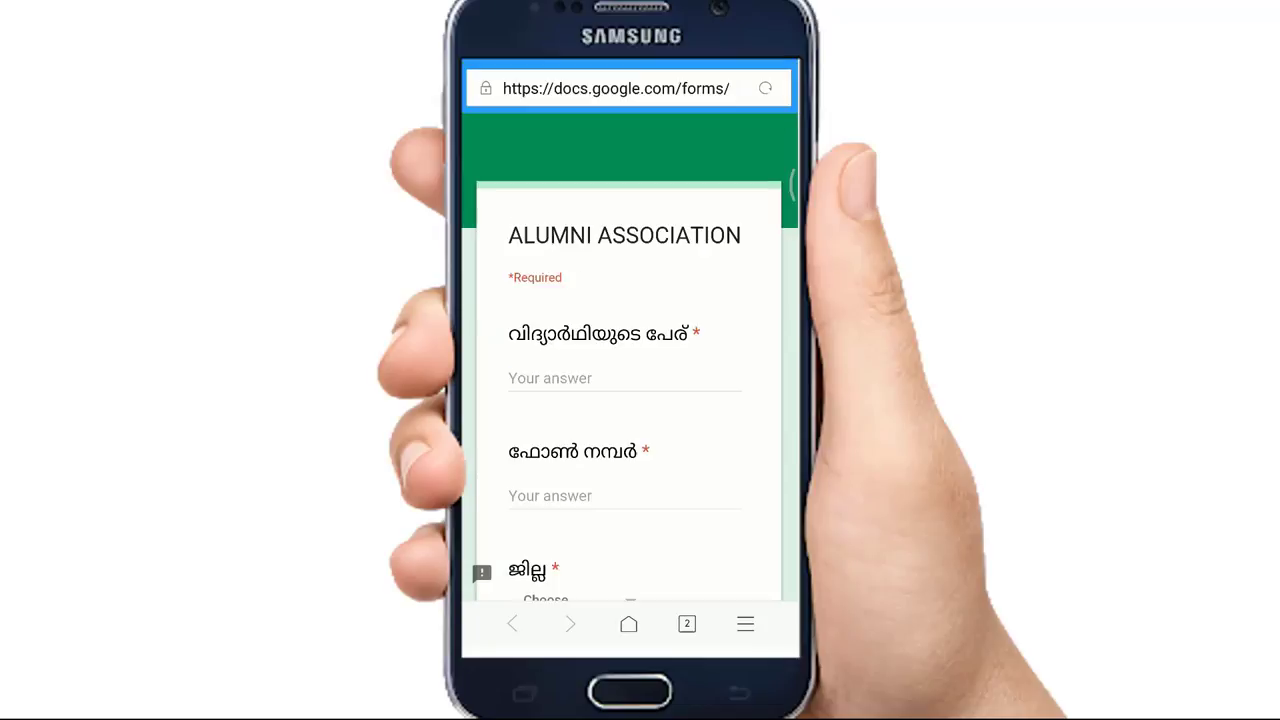
- On a fresh form, enter a placeholder name, some phone digits, and district കാസർഗോഡ്
click(600, 246)
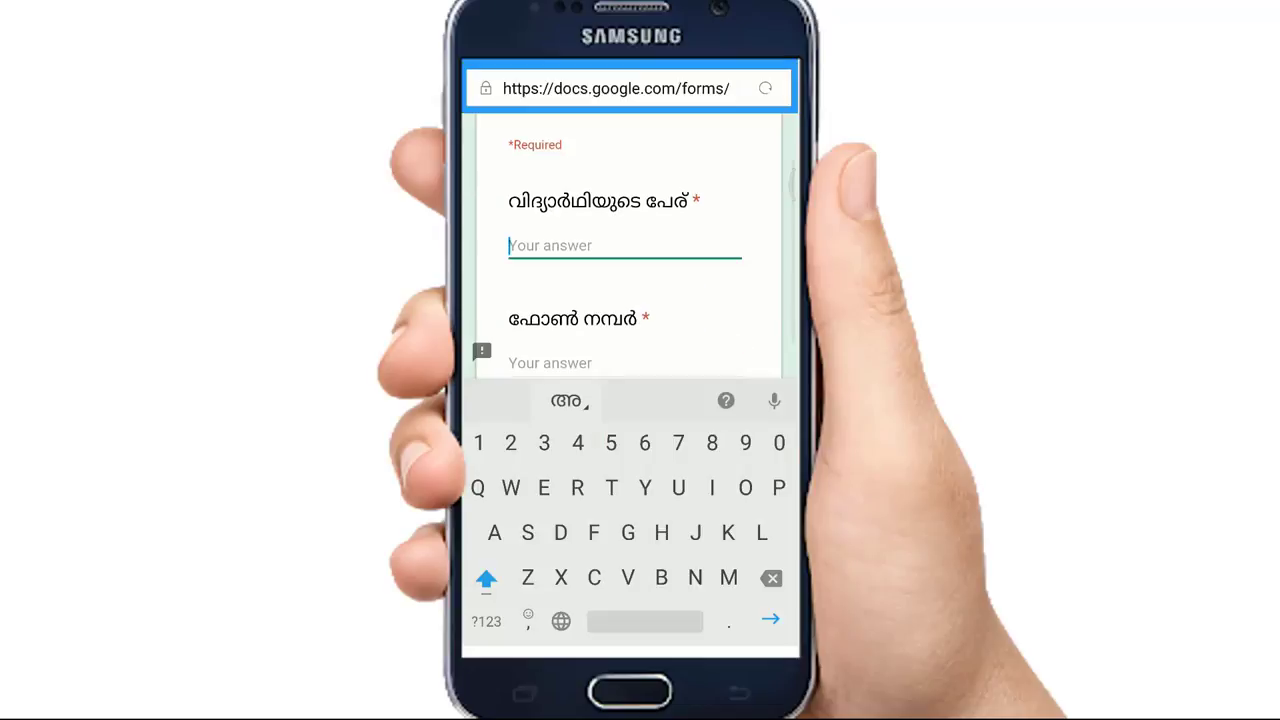
text(Ahdgdjj)
scroll(630, 250, down, 2)
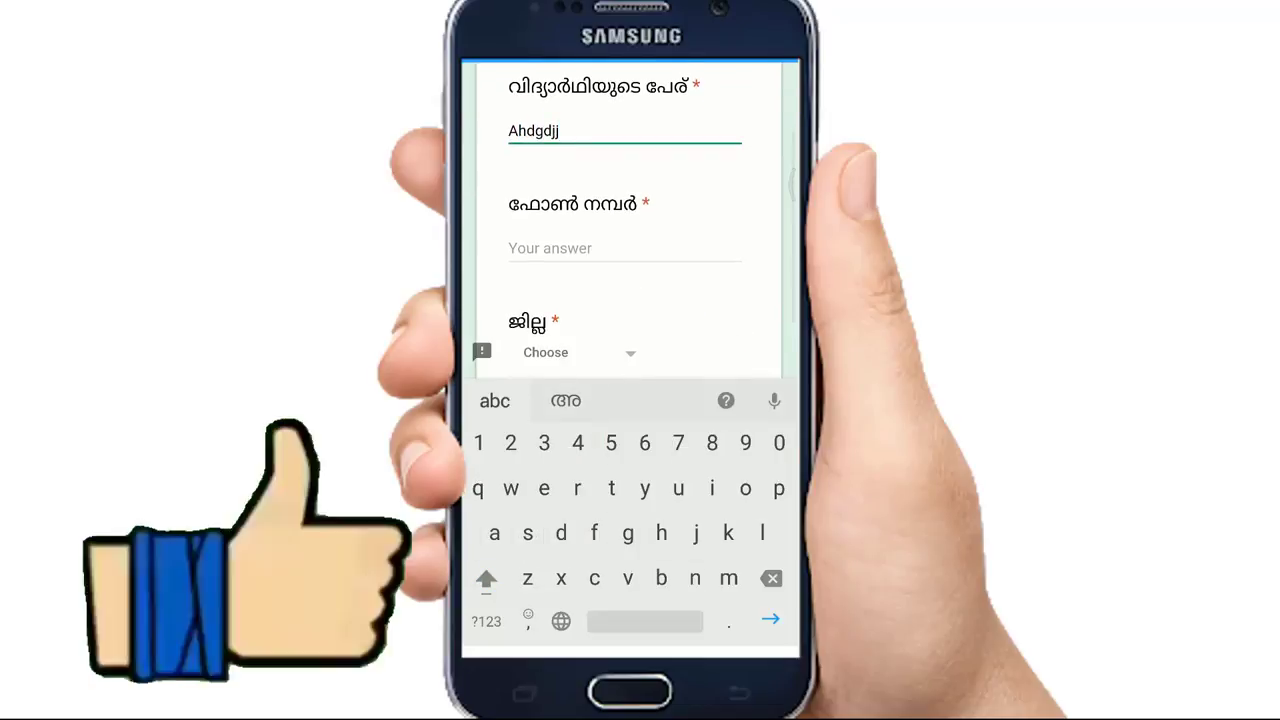
key(Escape)
click(560, 248)
text(Ehd)
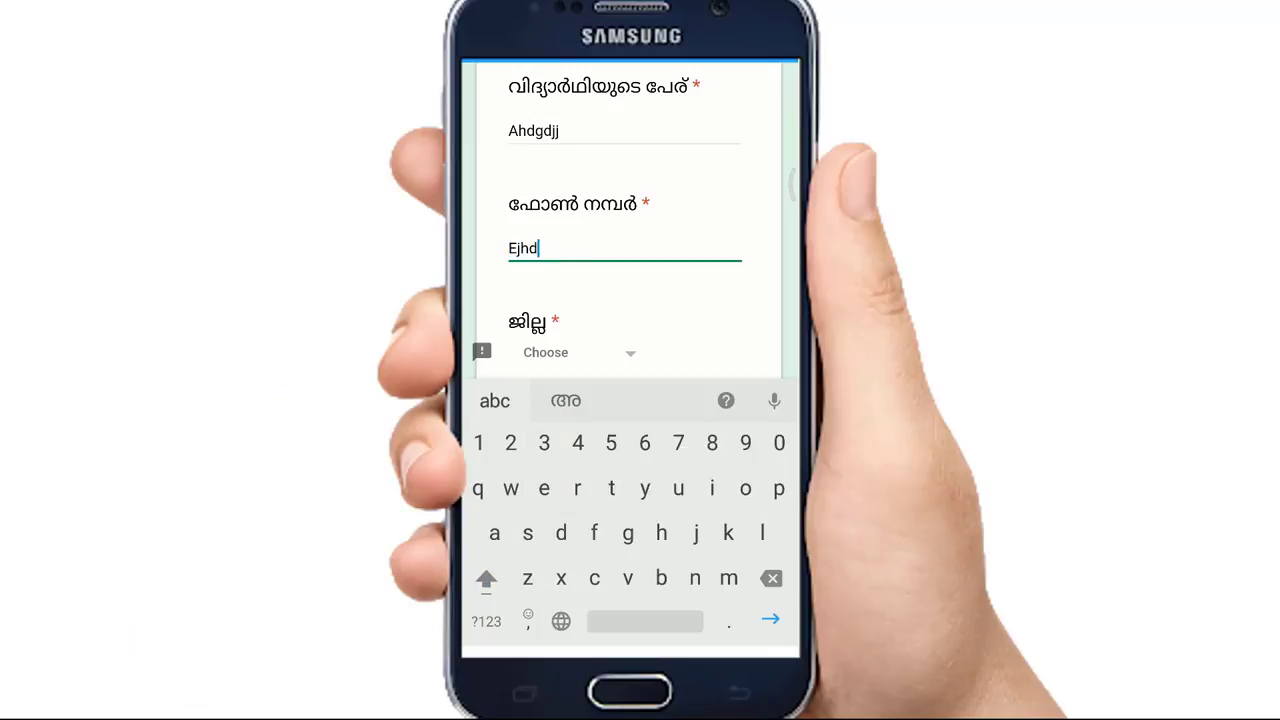
key(BackSpace)
key(BackSpace)
key(BackSpace)
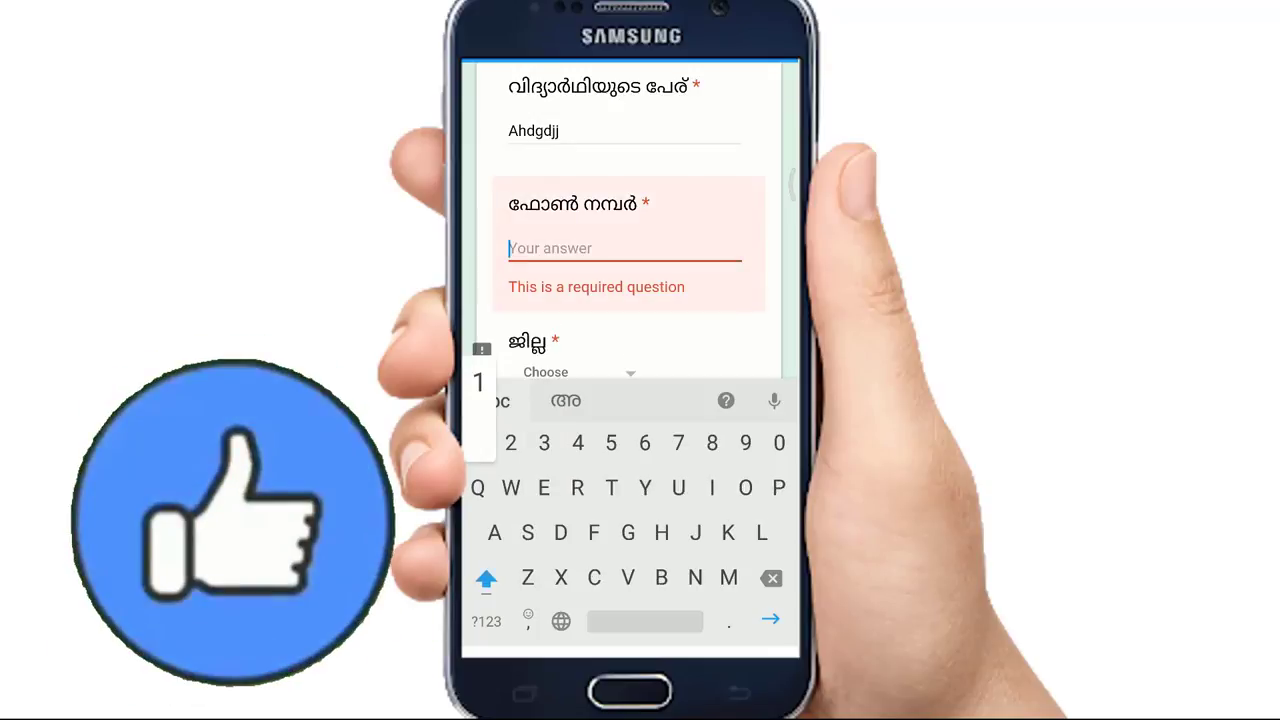
text(127838)
scroll(630, 220, down, 1)
click(560, 281)
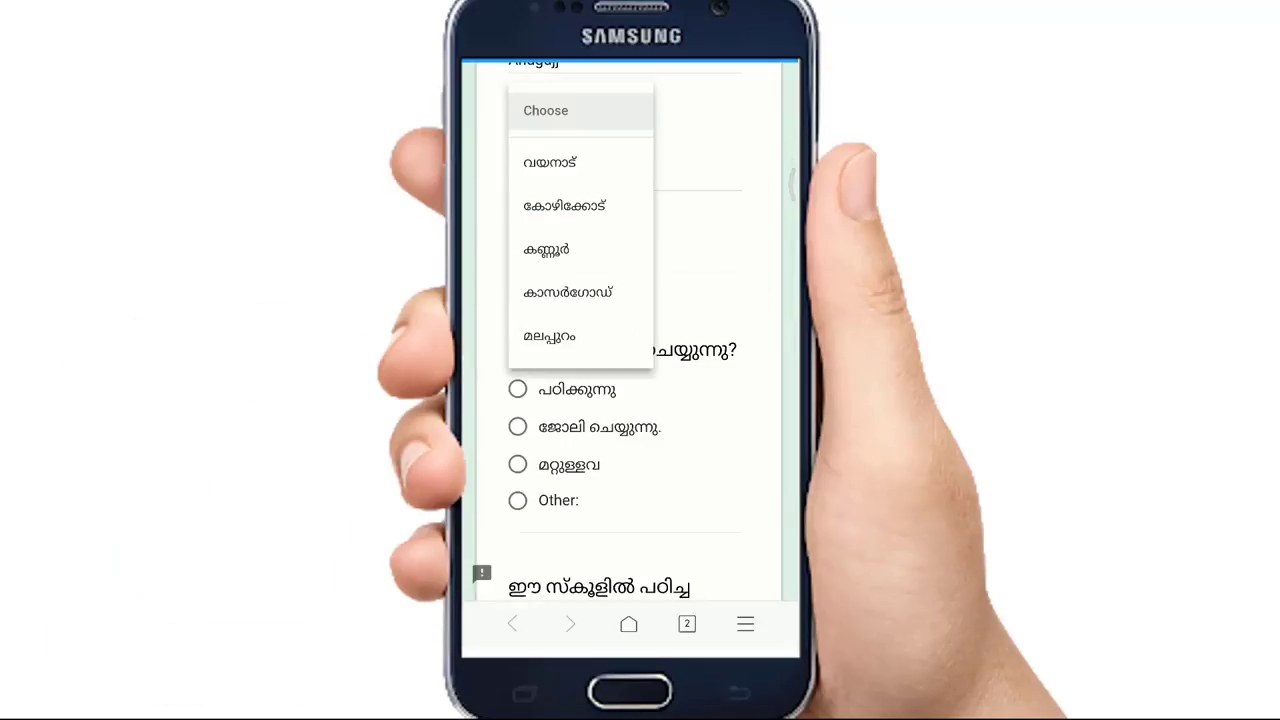
click(567, 292)
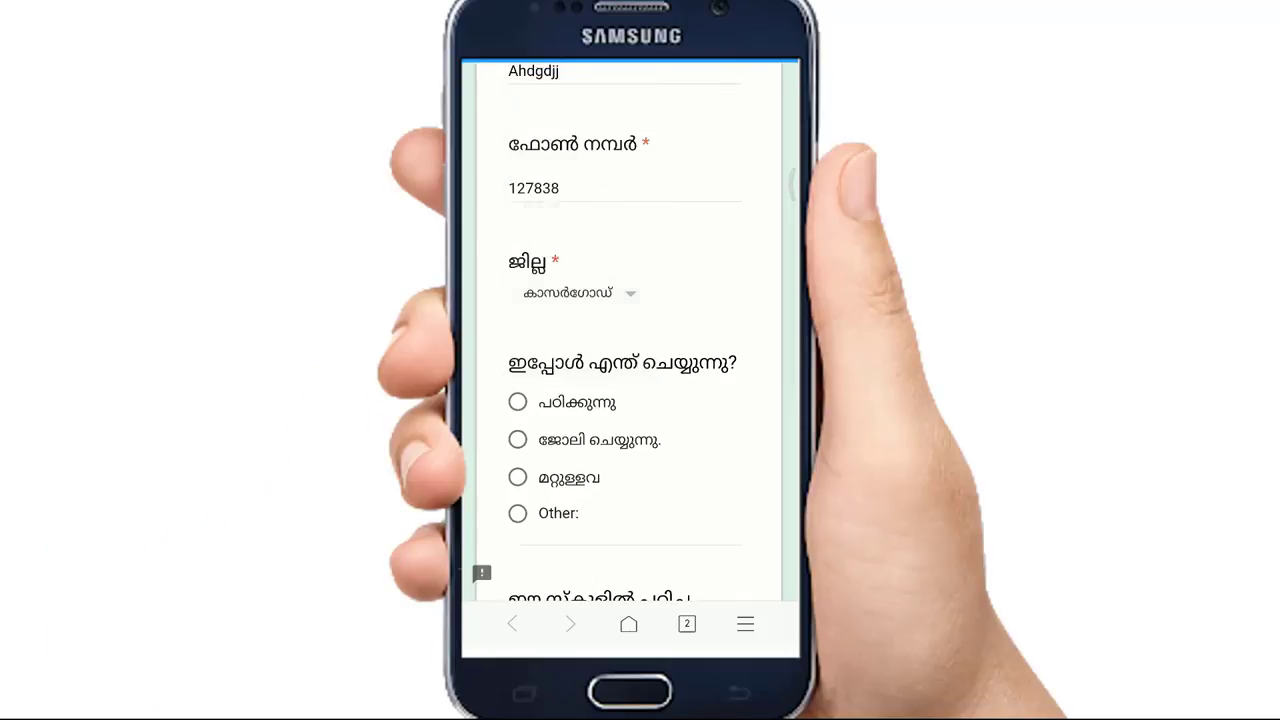
- Lengthen the phone number to trigger INVALID, trim to ten digits, mark working, enter 7777, submit
click(600, 188)
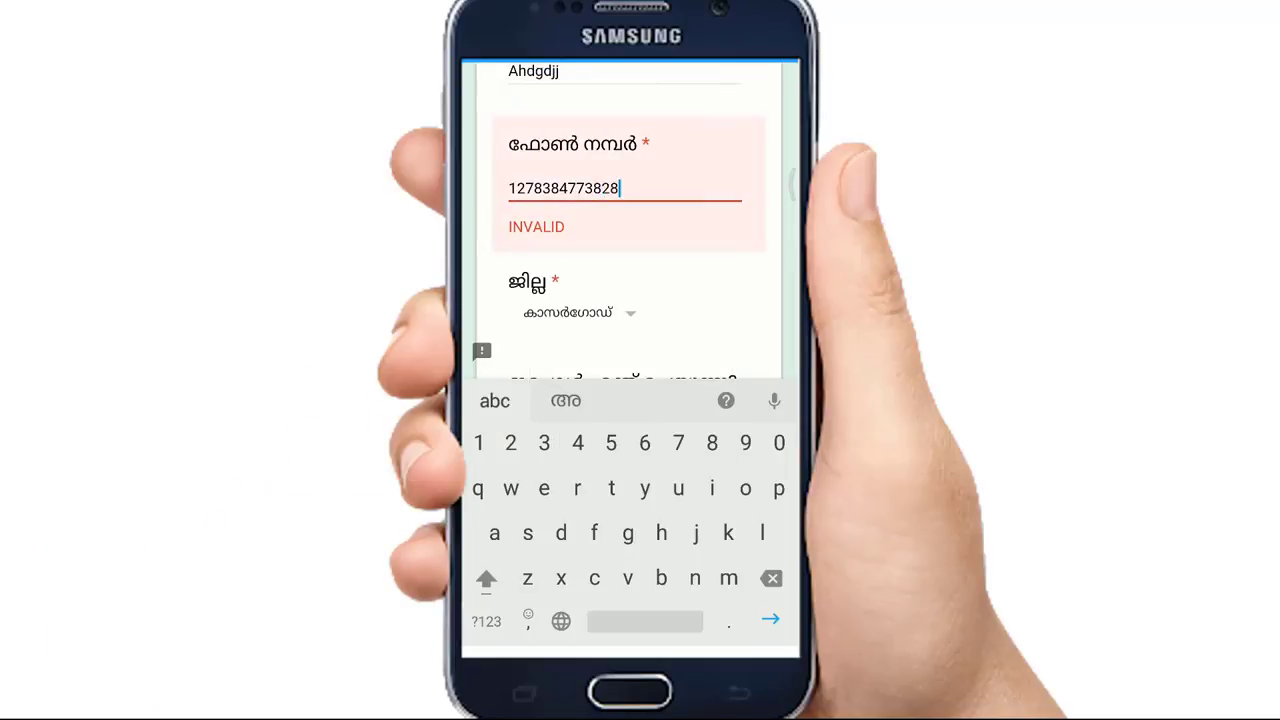
key(BackSpace)
key(BackSpace)
key(BackSpace)
scroll(651, 222, down, 2)
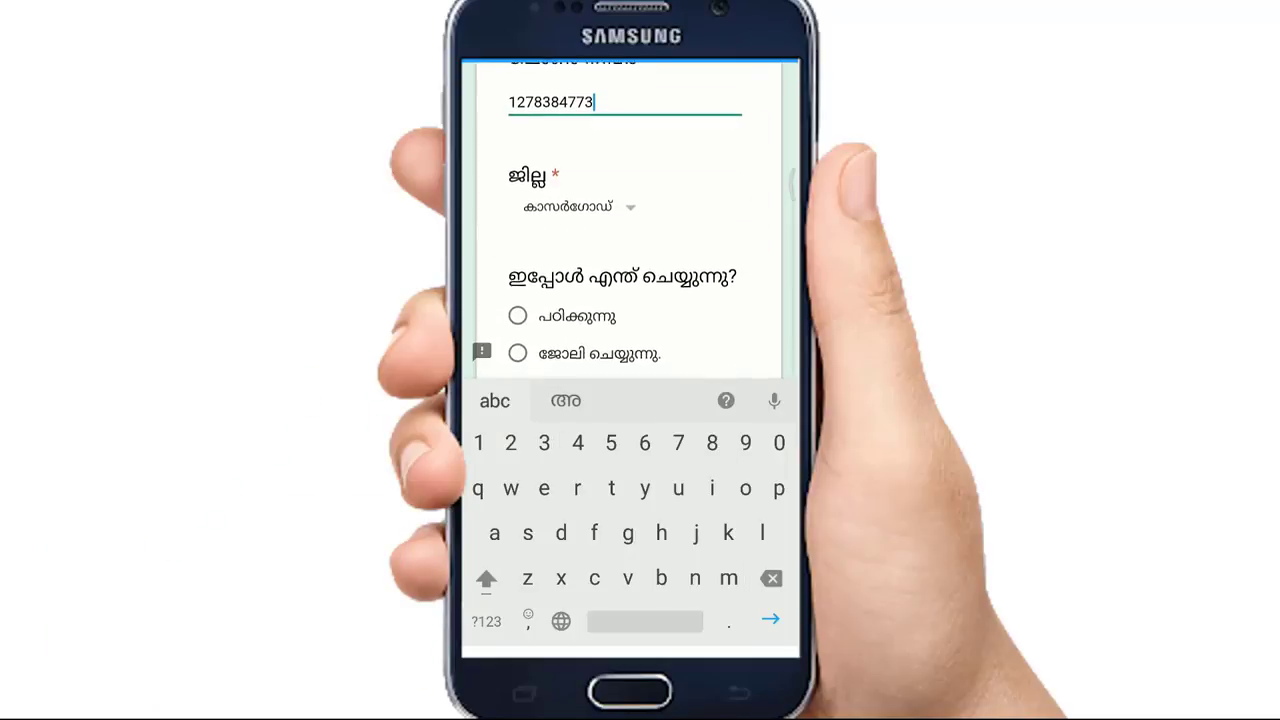
scroll(630, 250, down, 1)
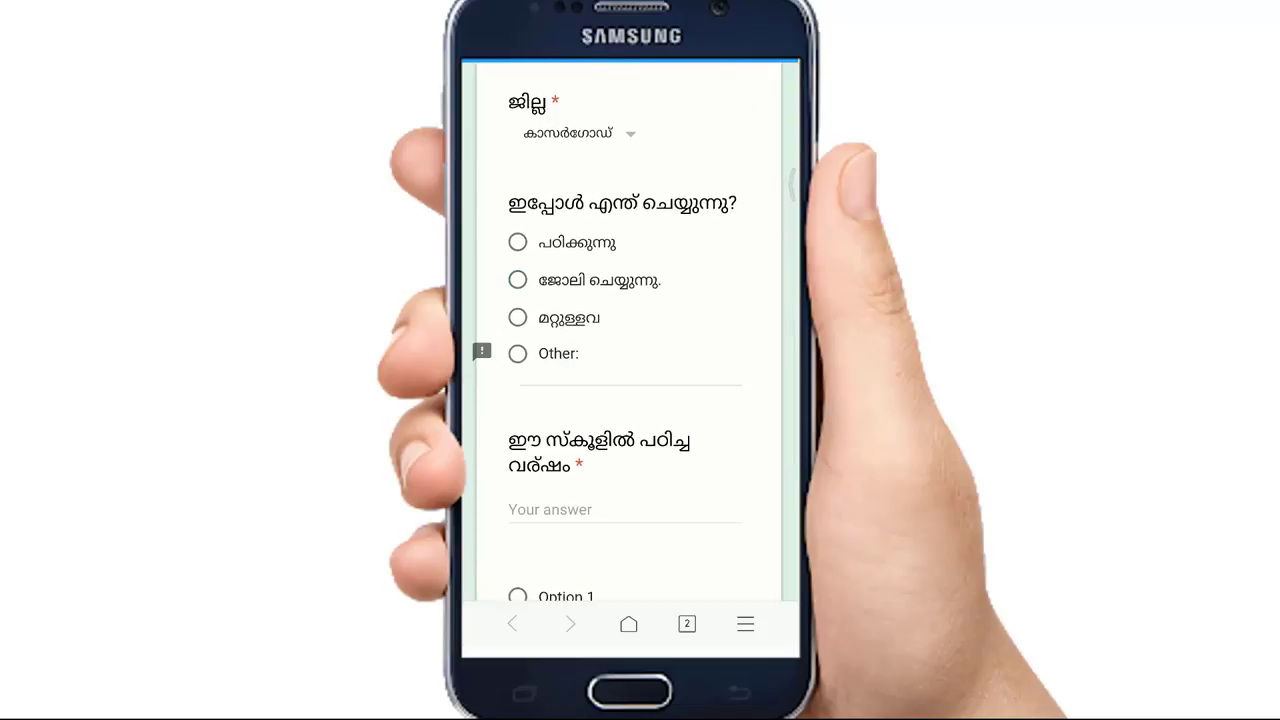
click(517, 280)
scroll(630, 300, down, 2)
click(625, 308)
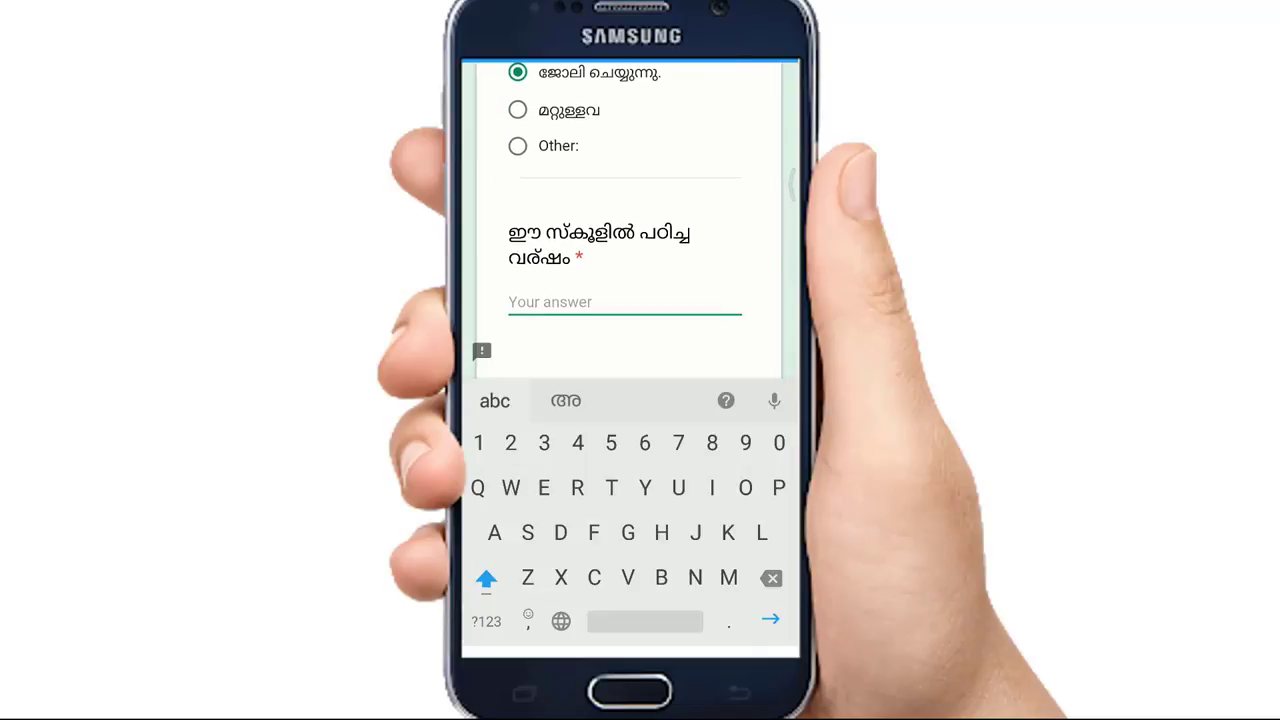
text(7777)
click(549, 295)
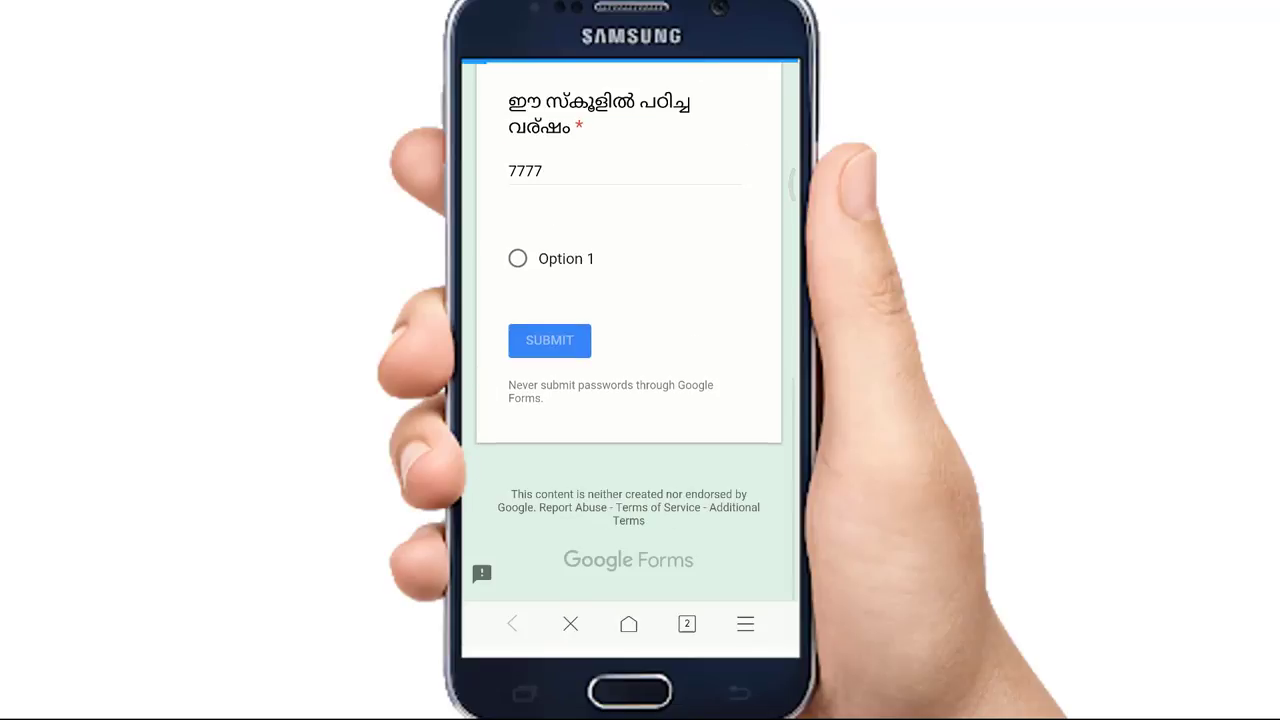